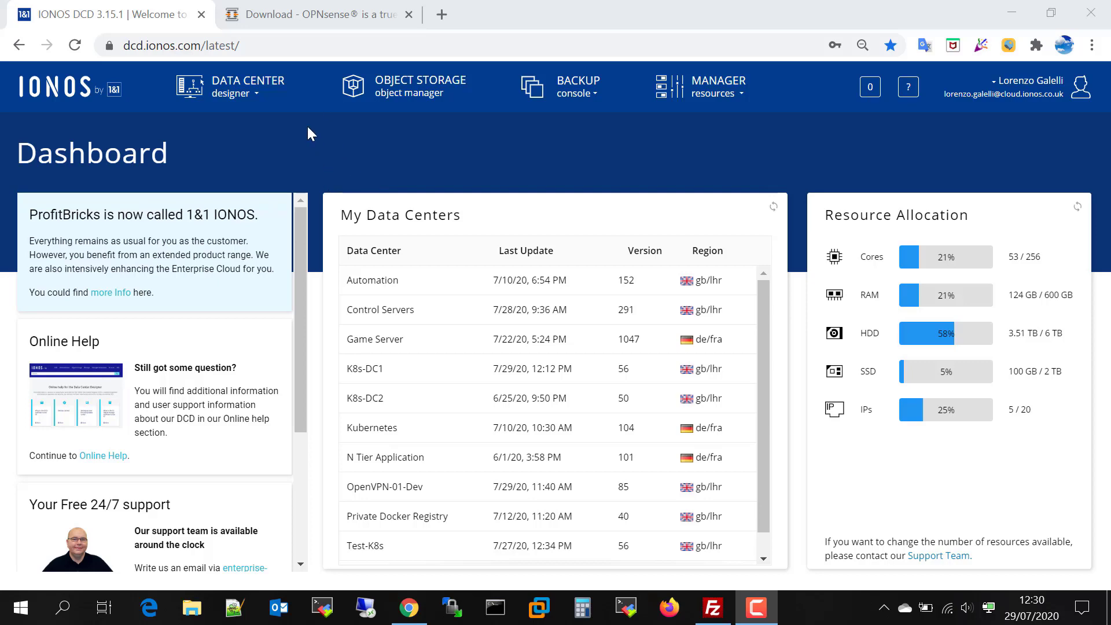
Switch to the OPNsense download page and scroll down to the Fast download selector
left_click(315, 15)
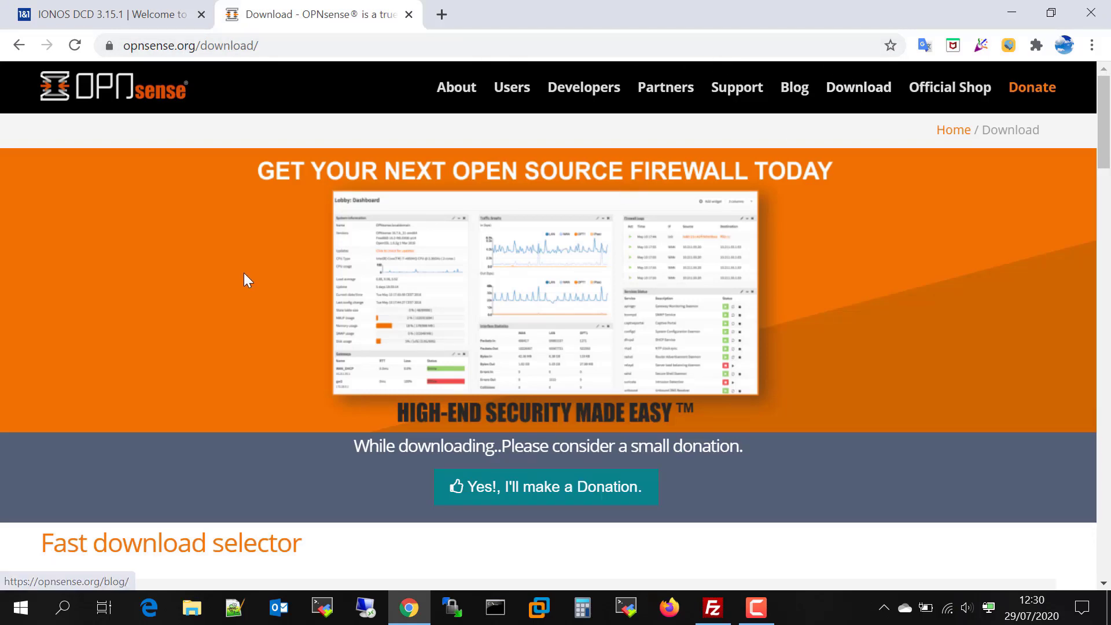
scroll(251, 272, "down", 6)
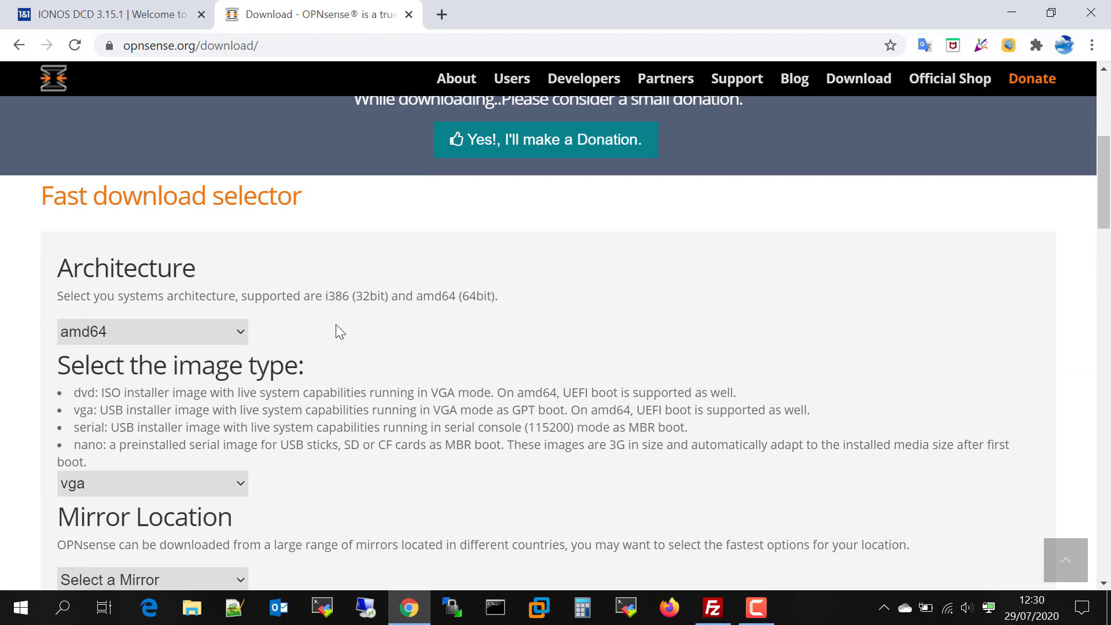
scroll(380, 336, "down", 2)
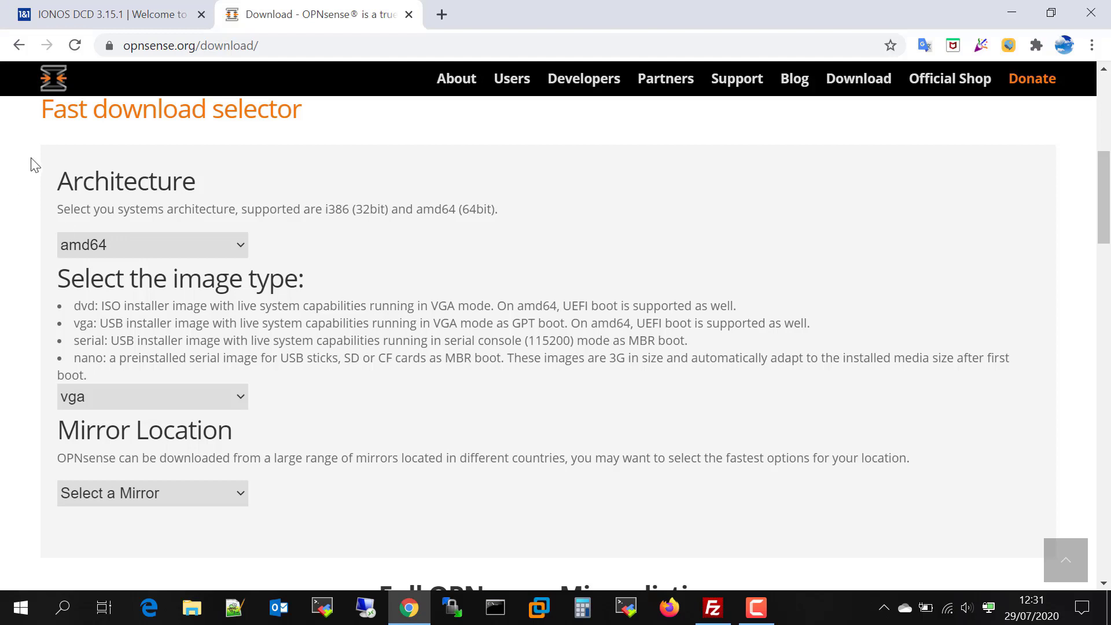
Set the download selector to architecture amd64 and image type dvd
left_click(132, 249)
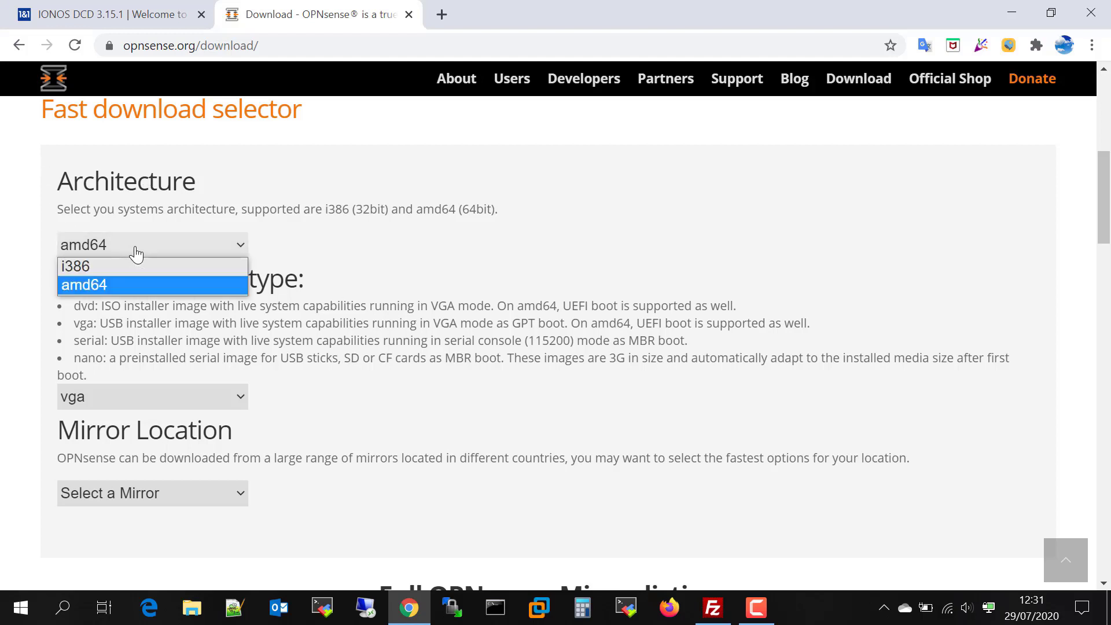
left_click(104, 286)
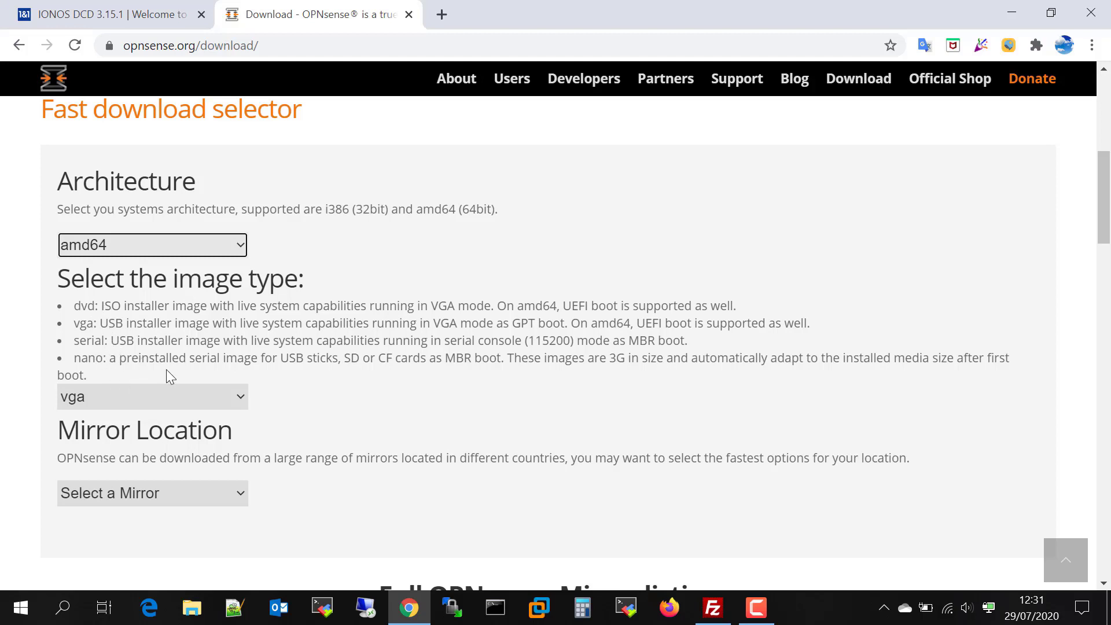
left_click(193, 403)
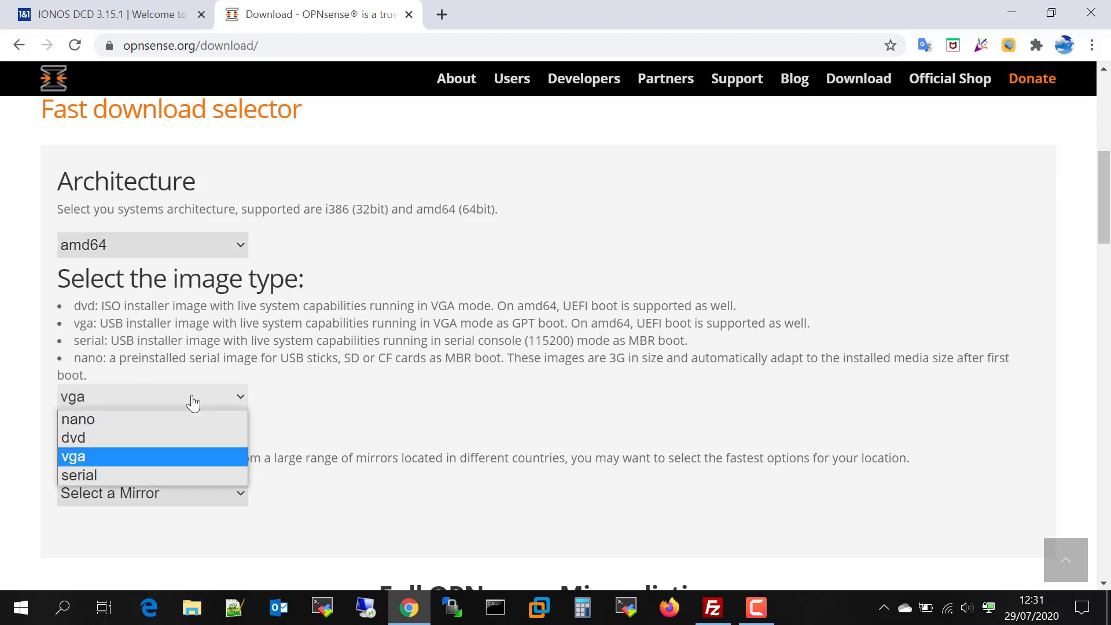
left_click(106, 435)
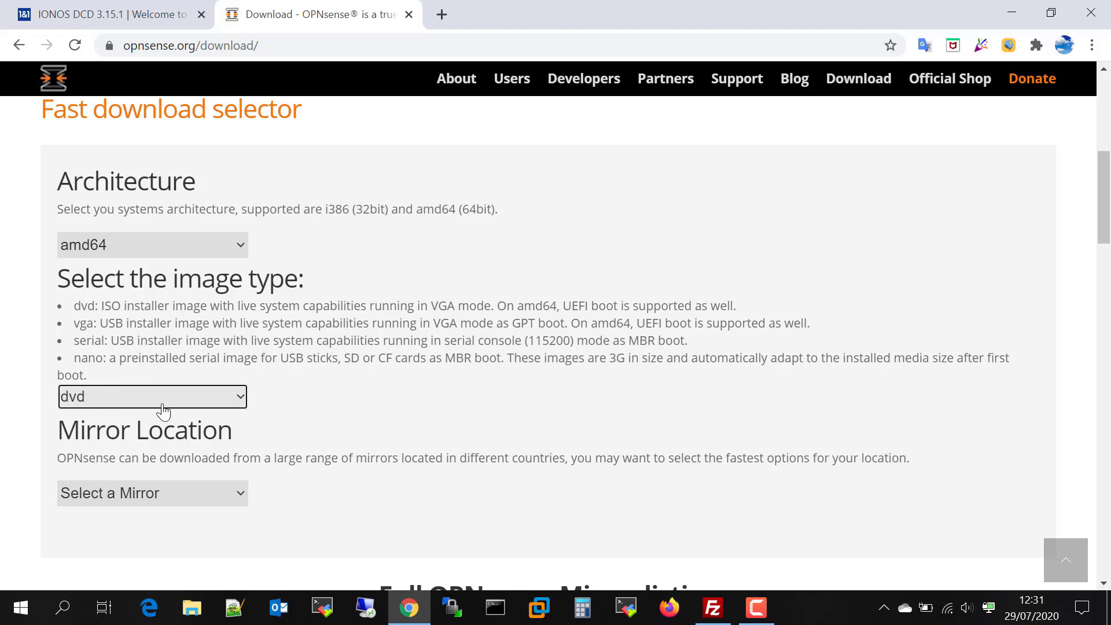
Pick the University of Kent mirror and download the OPNsense image
scroll(302, 405, "down", 3)
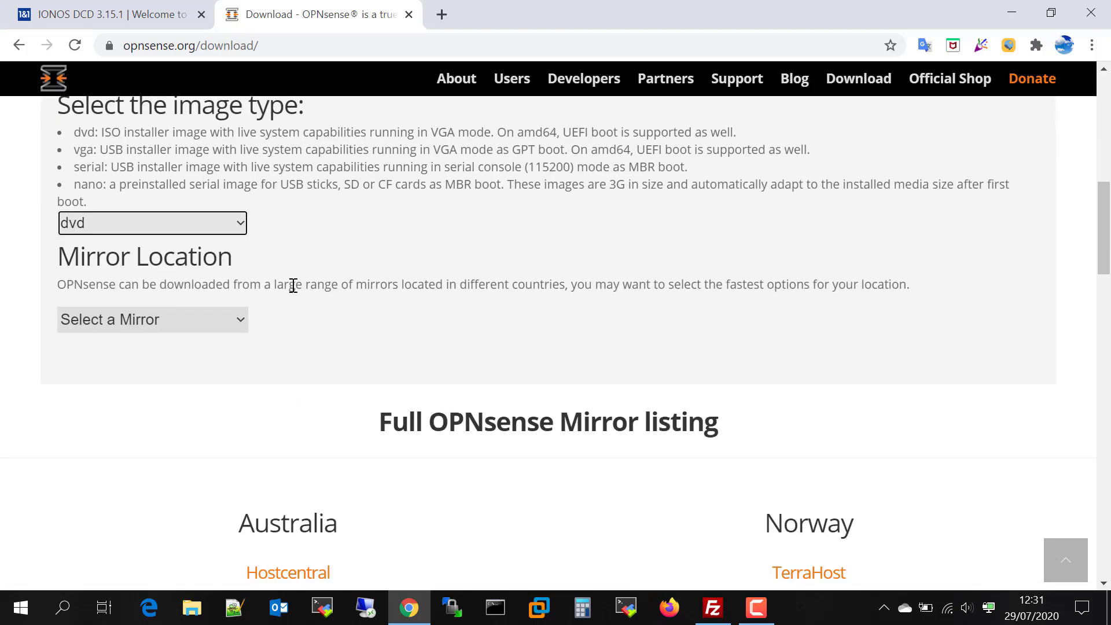
left_click(218, 322)
scroll(278, 219, "down", 10)
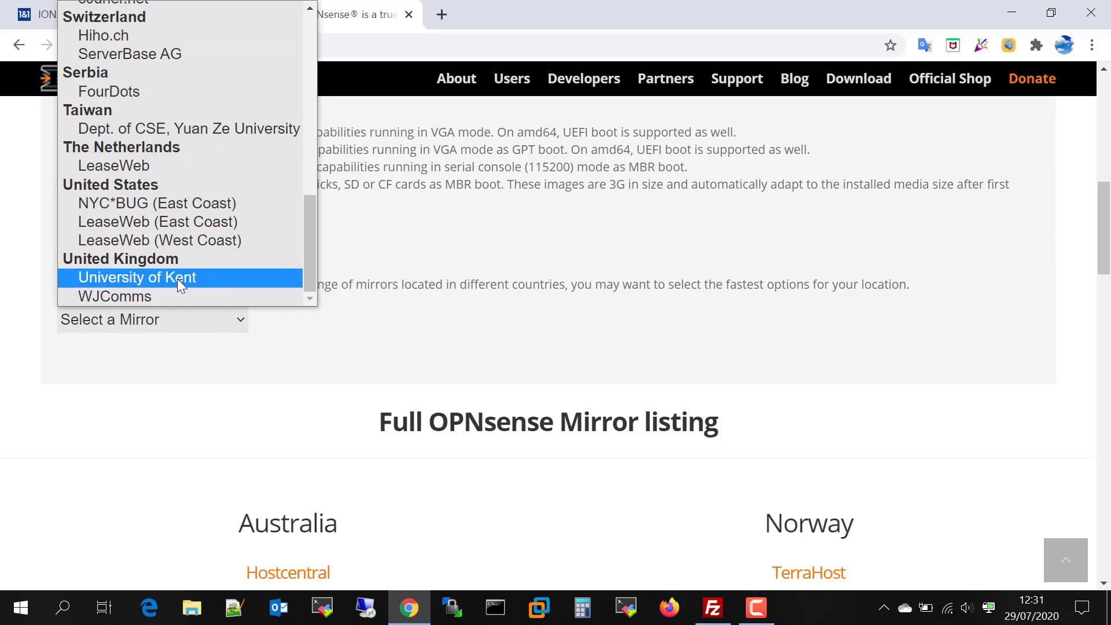
left_click(140, 279)
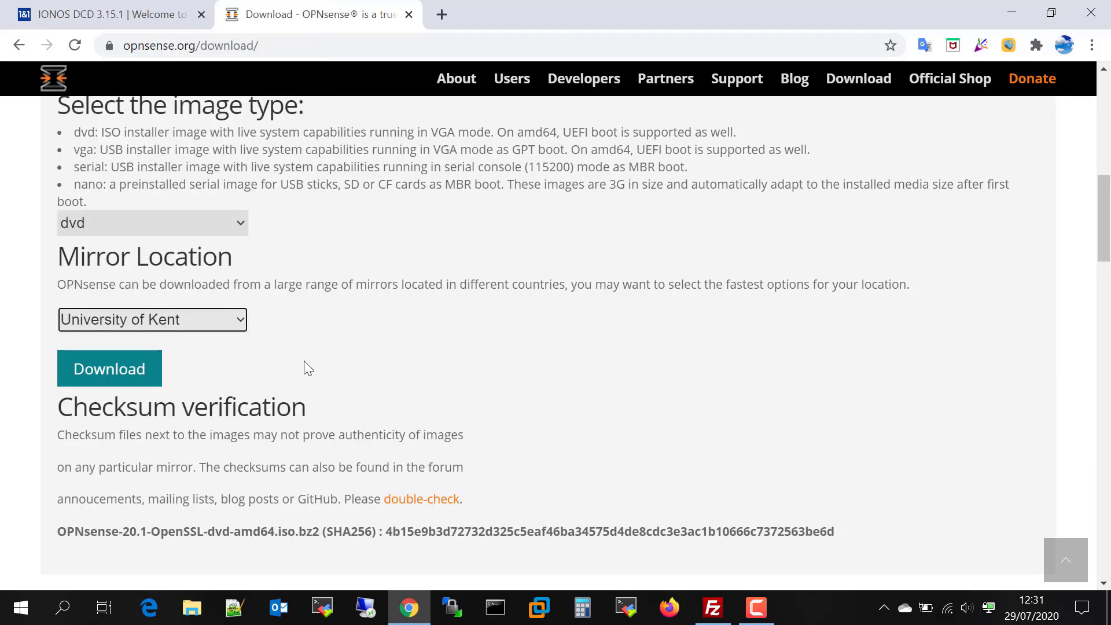
left_click(126, 381)
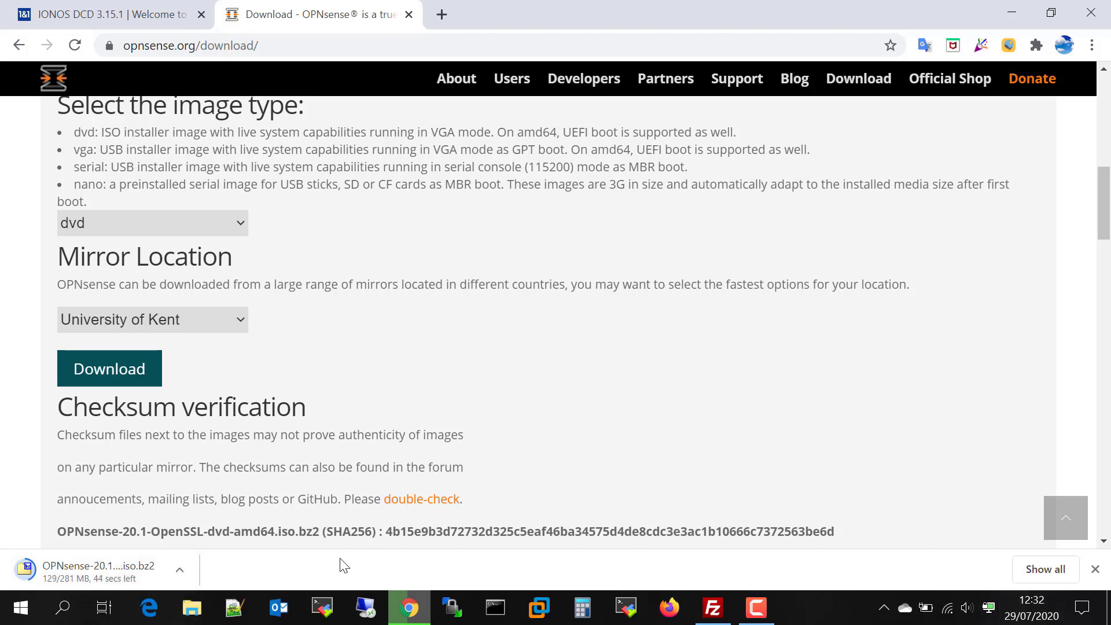
left_click(199, 613)
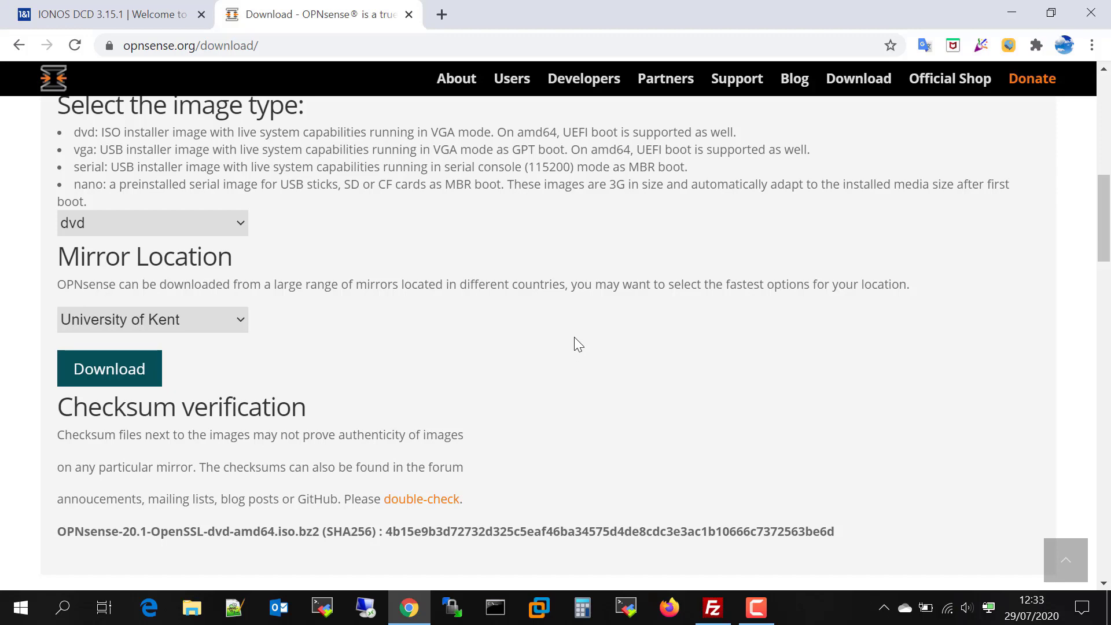
Open the Image Manager's FTP Upload Image addresses and scroll to the London ISO server
left_click(94, 22)
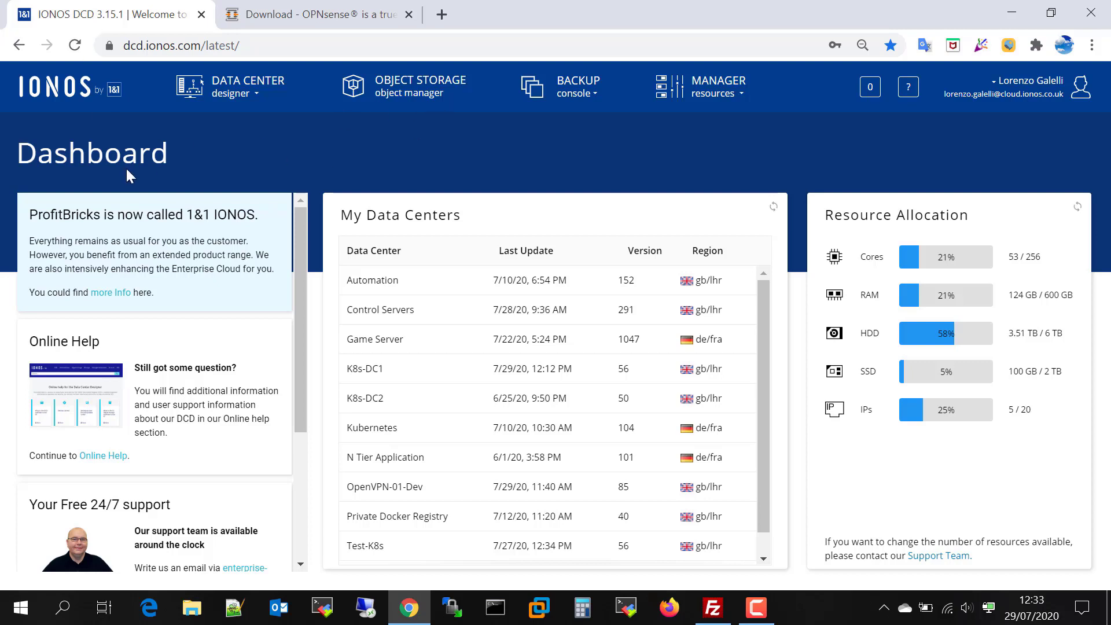
left_click(718, 93)
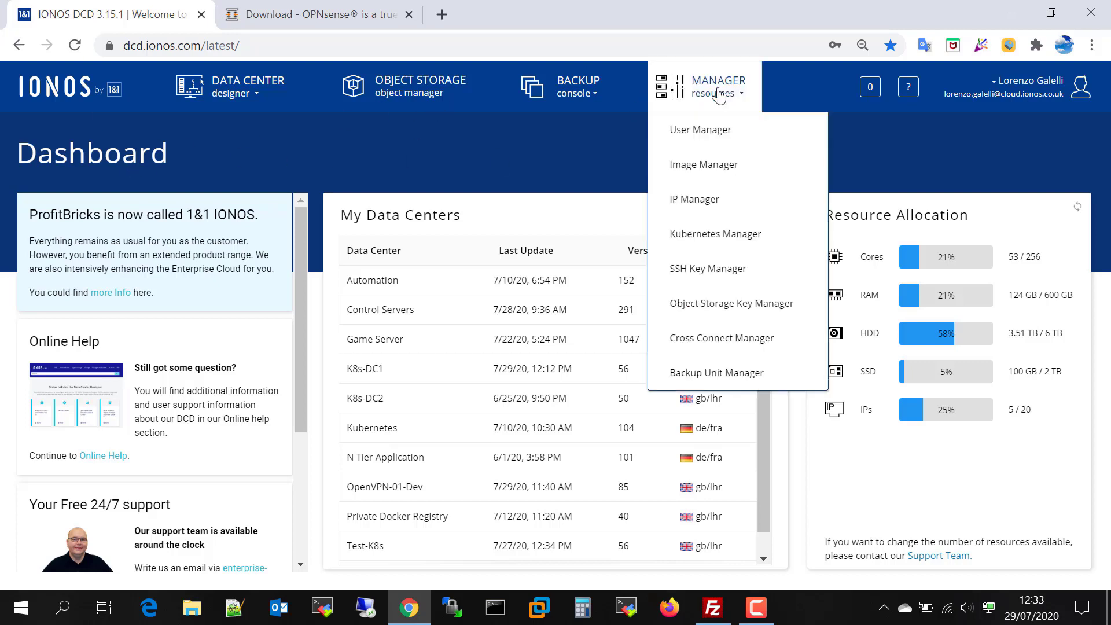
left_click(697, 172)
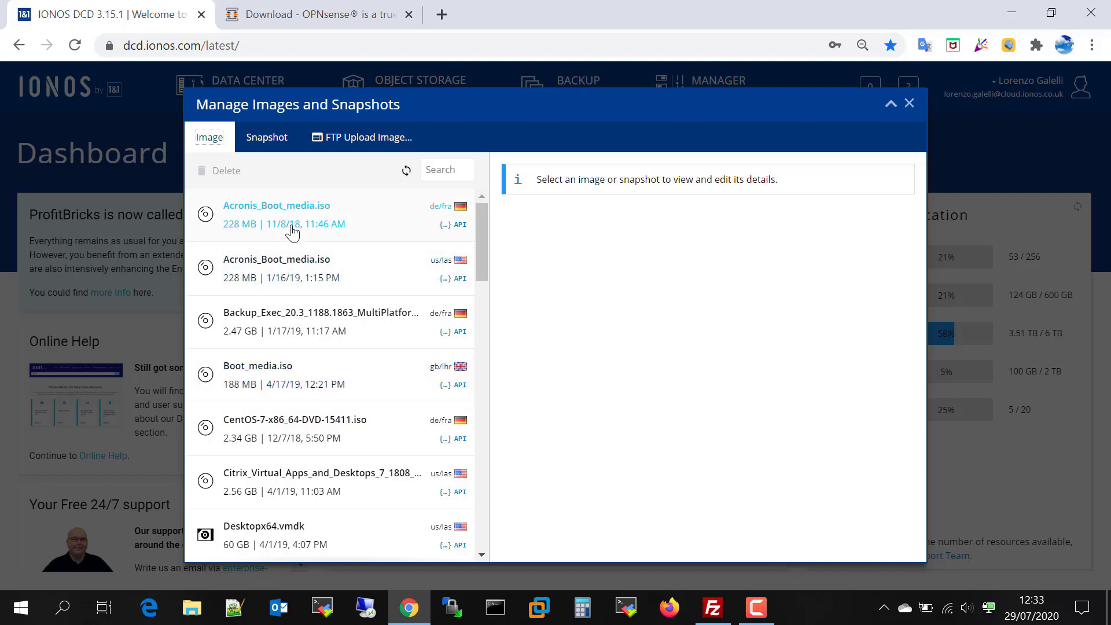
left_click(361, 139)
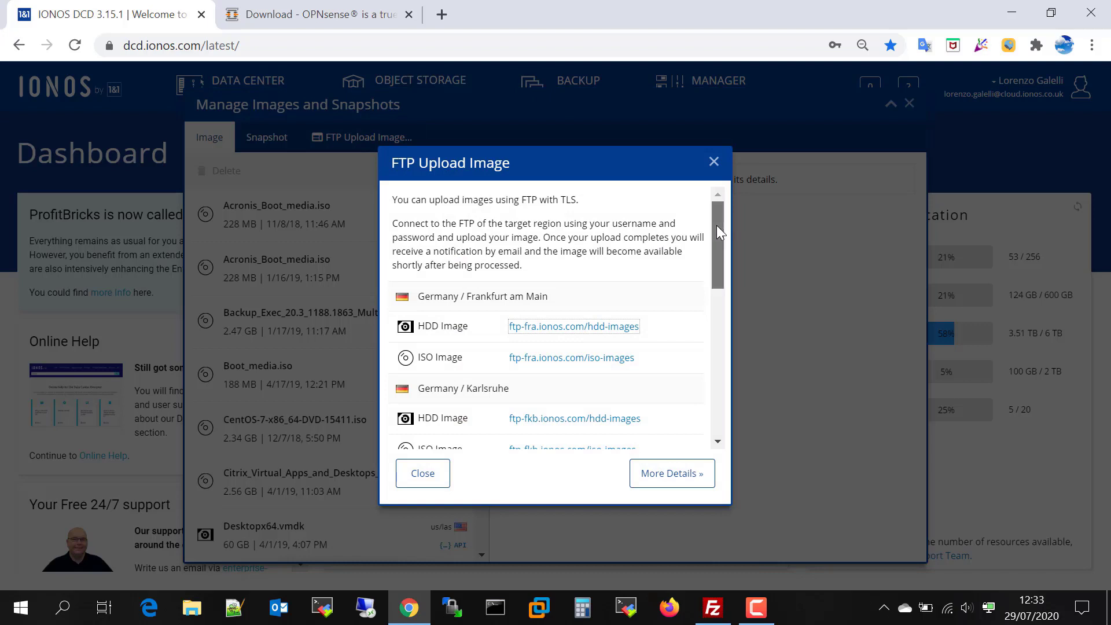
left_click_drag(716, 225, 713, 402)
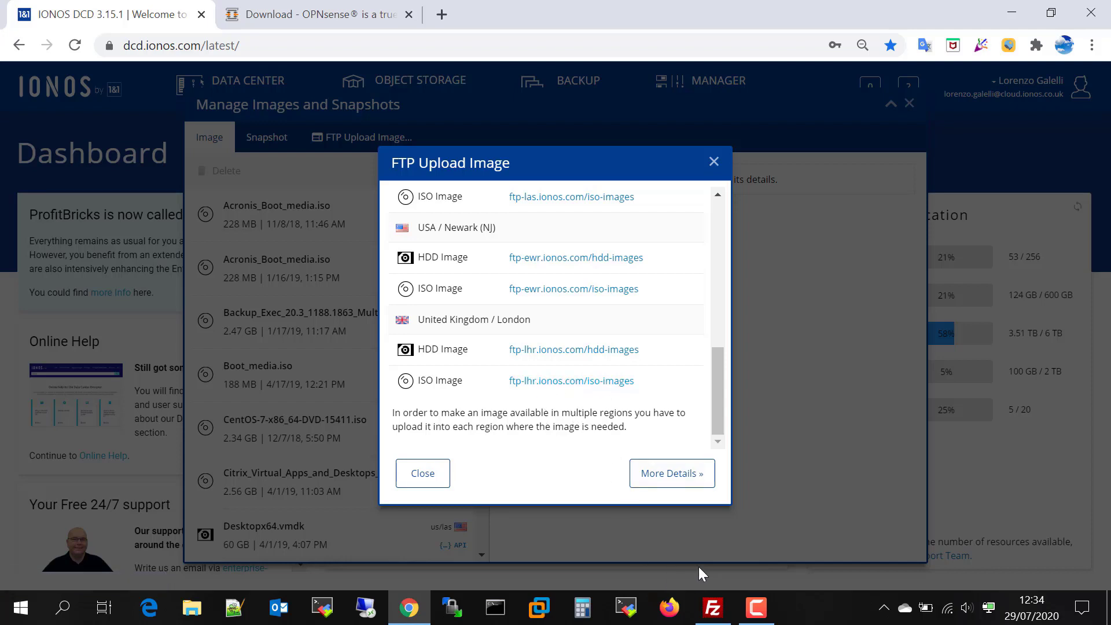
Connect FileZilla to the saved LHR site, entering the account password
left_click(713, 608)
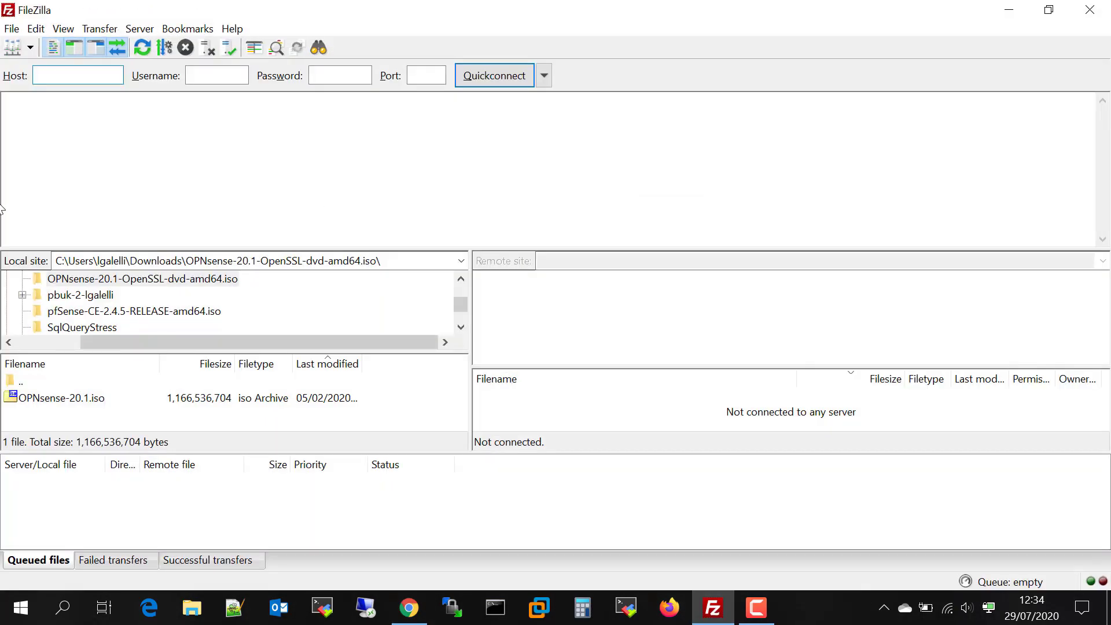
left_click(13, 47)
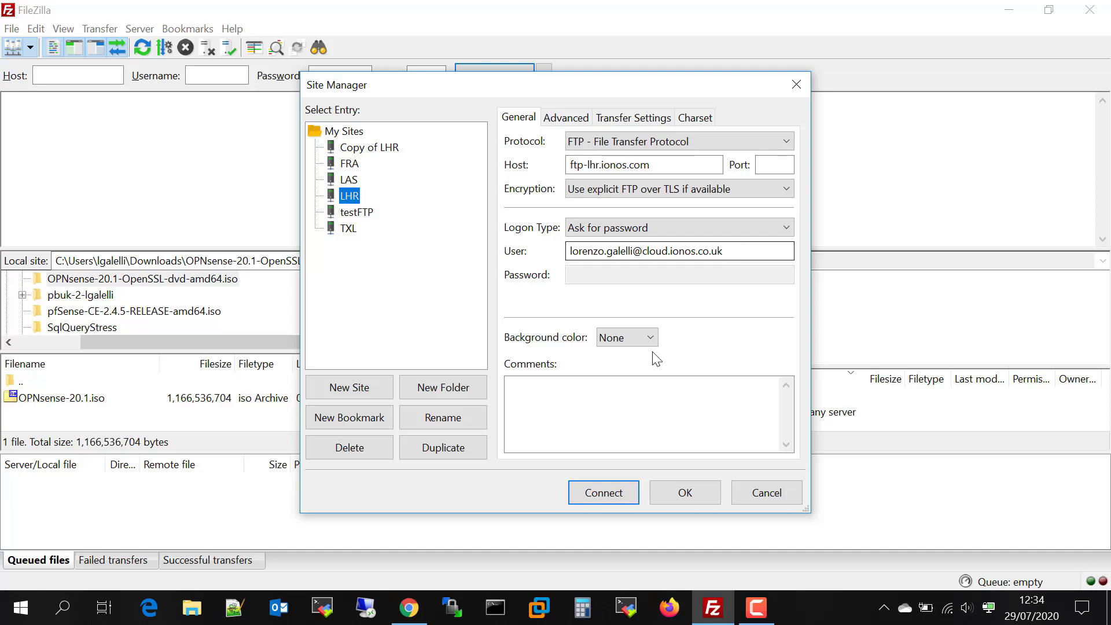
left_click(603, 497)
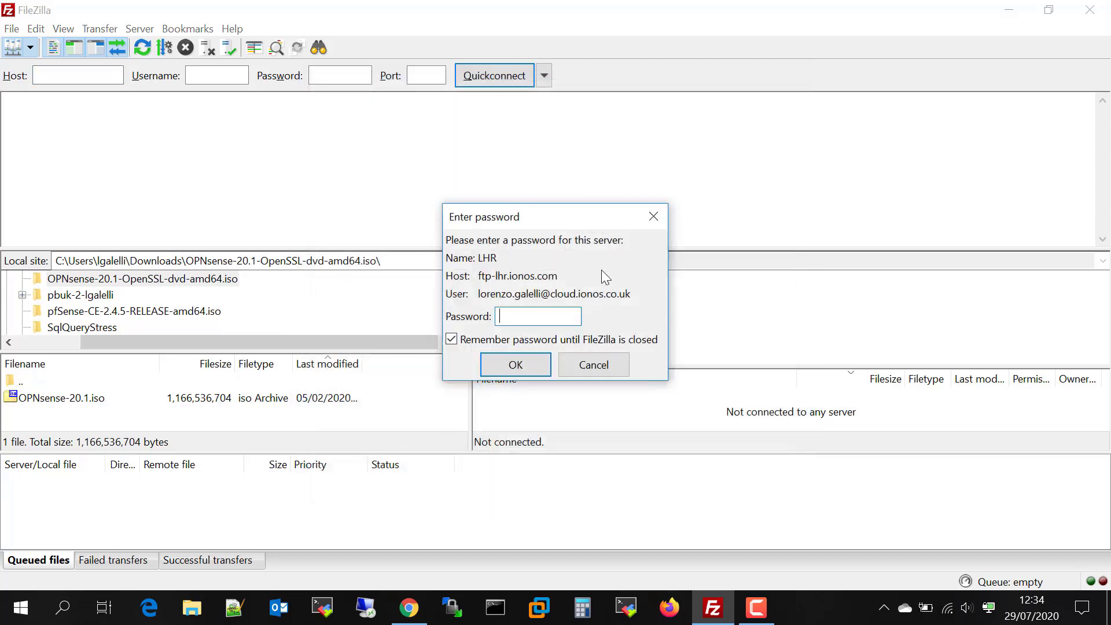
type("**********")
left_click(517, 366)
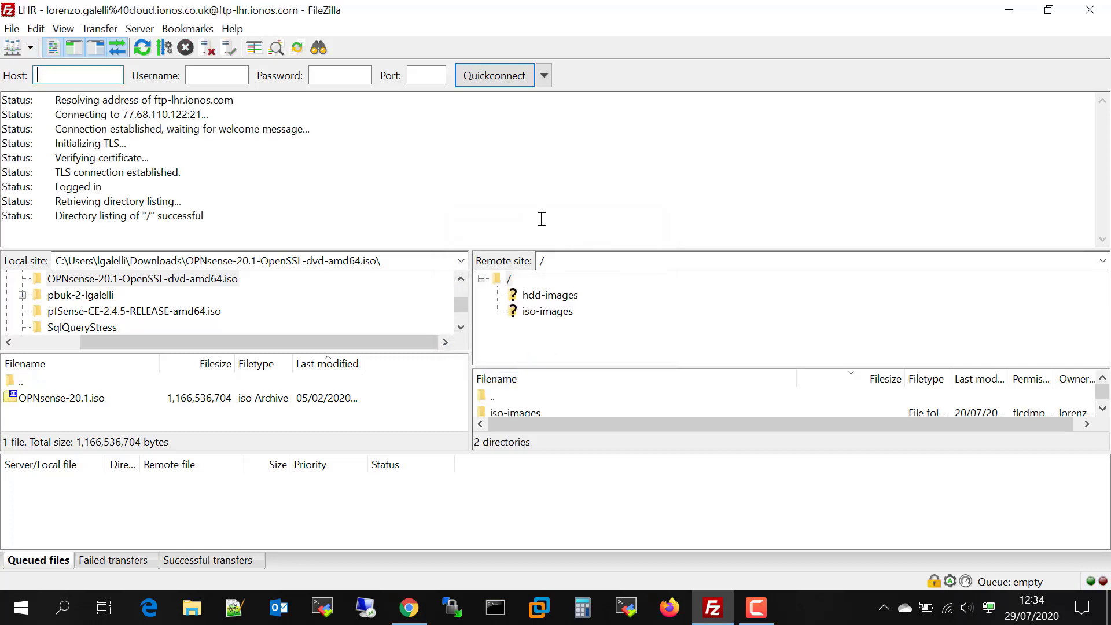
Open the remote iso-images folder and upload the local OPNsense-20.1.iso into it
left_click(541, 311)
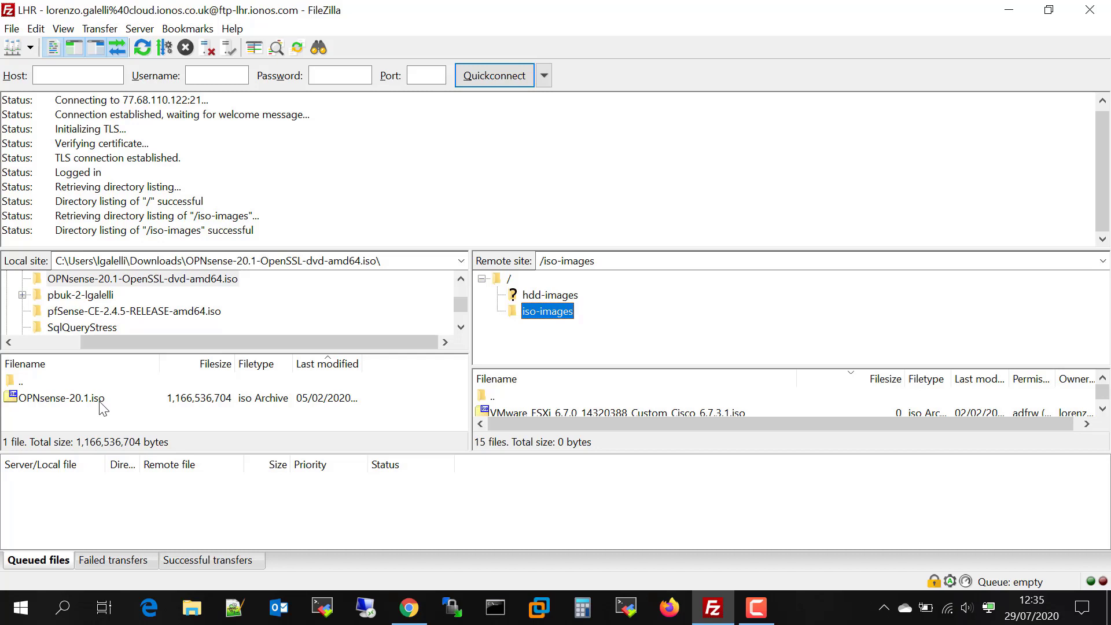
left_click(68, 400)
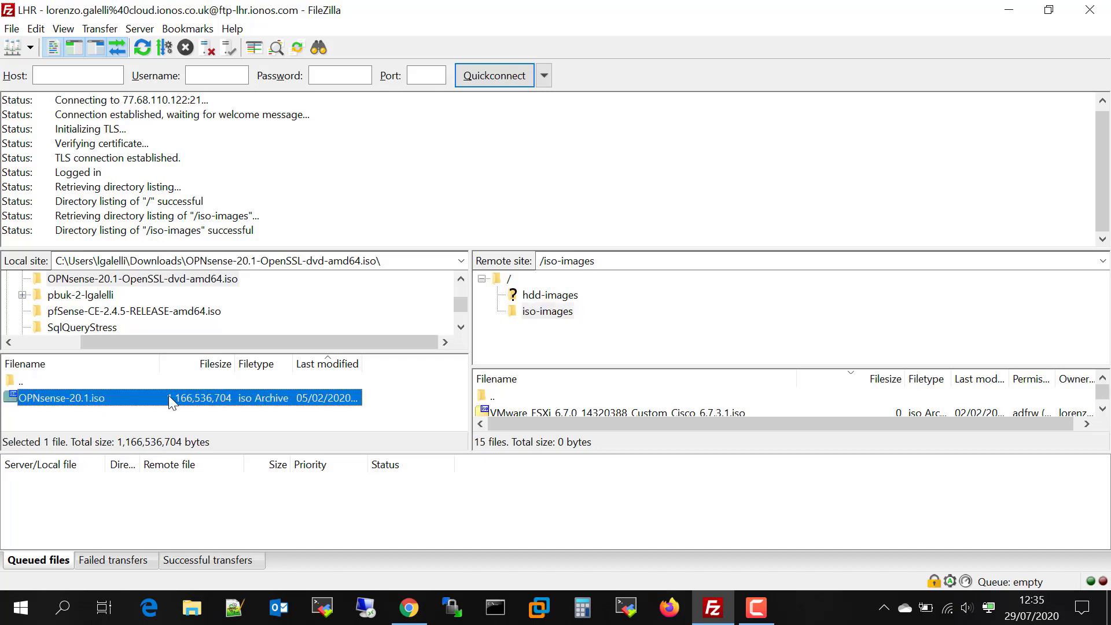
right_click(172, 397)
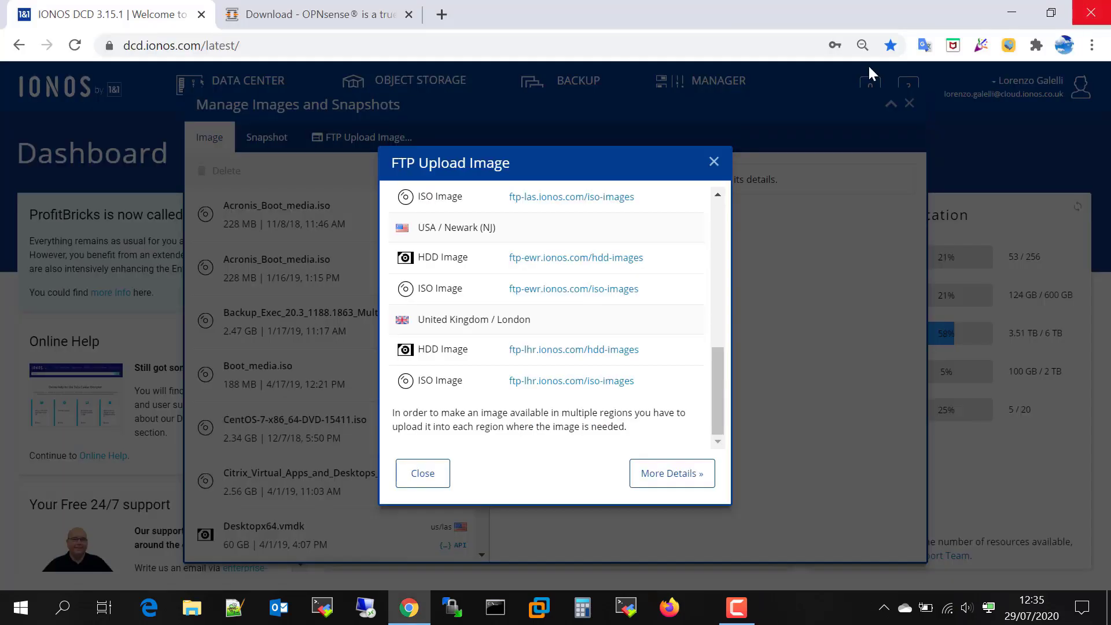
Close the FTP dialog and view OPNsense-20.1.iso's details, keeping OS type Linux
left_click(713, 162)
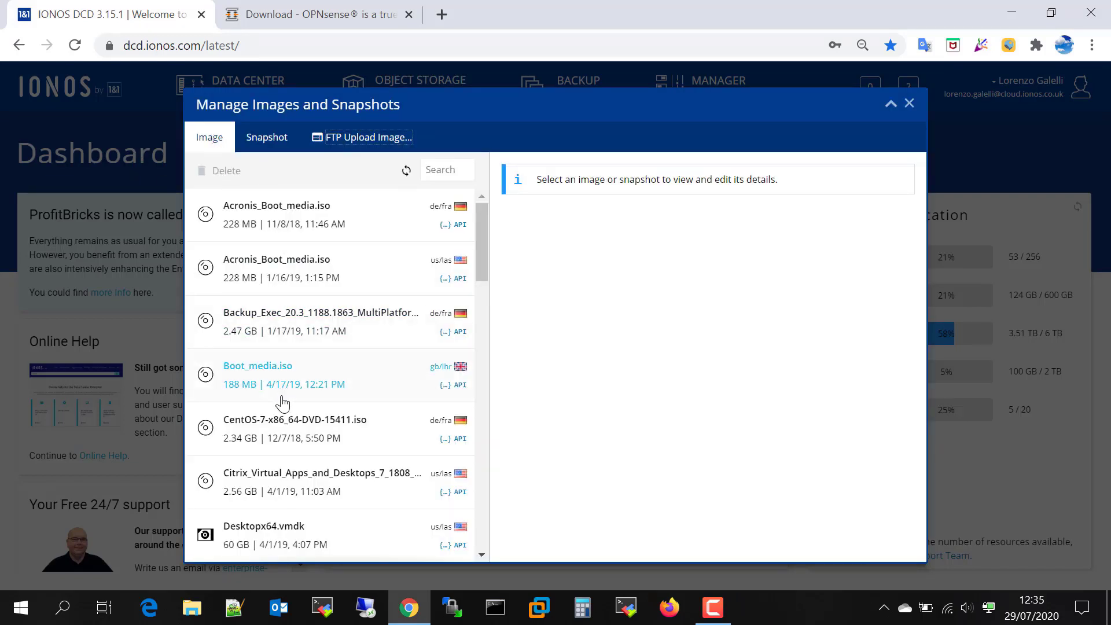
scroll(281, 414, "down", 1)
scroll(282, 420, "down", 5)
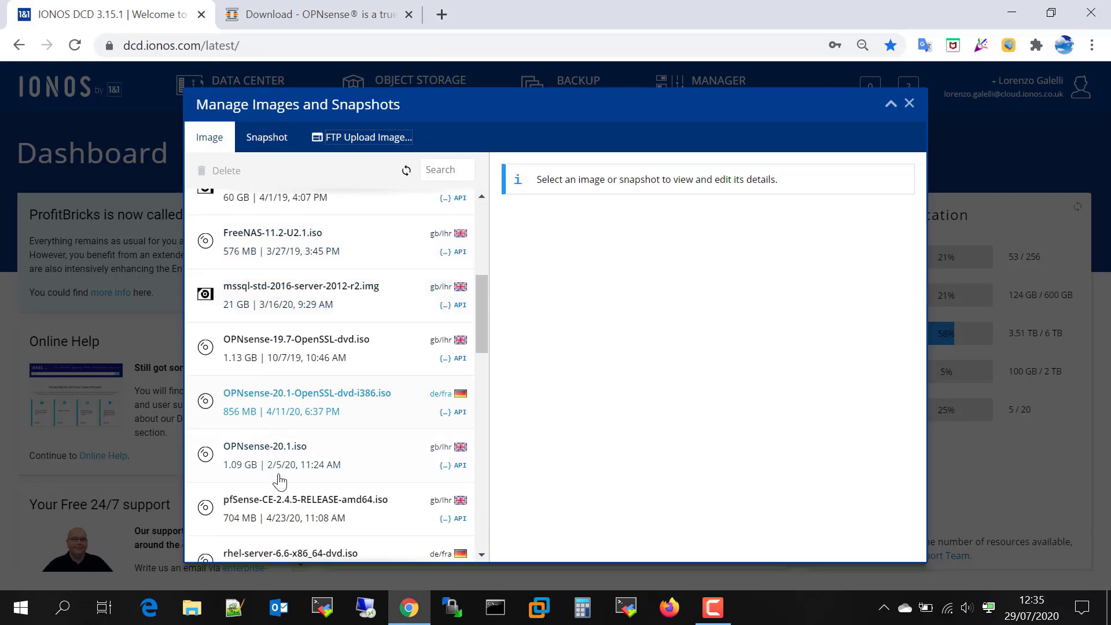
left_click(258, 461)
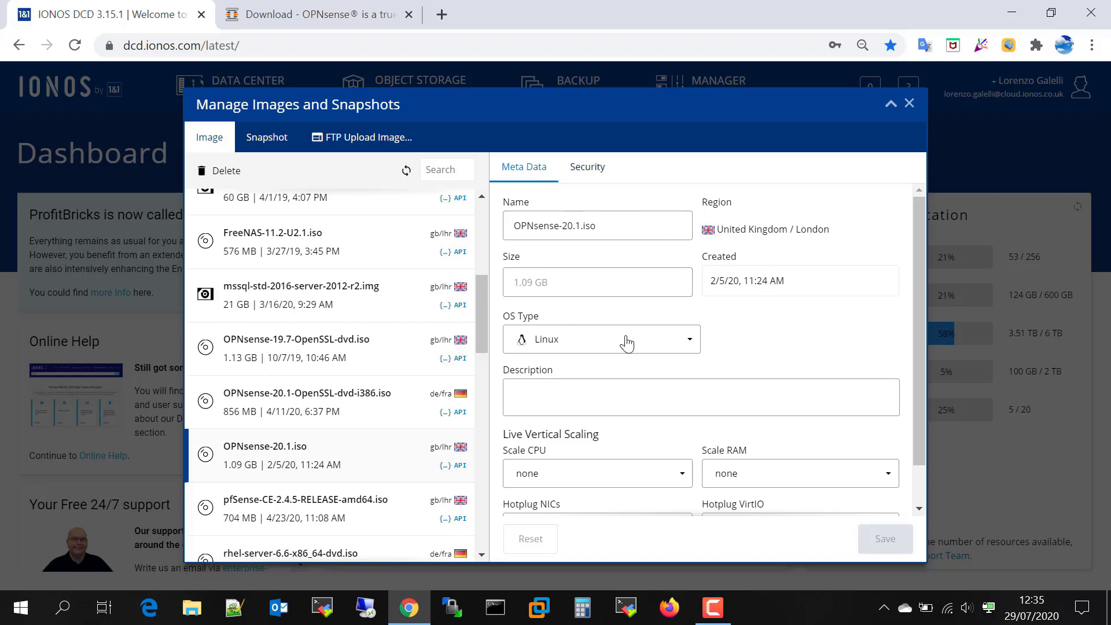
left_click(572, 341)
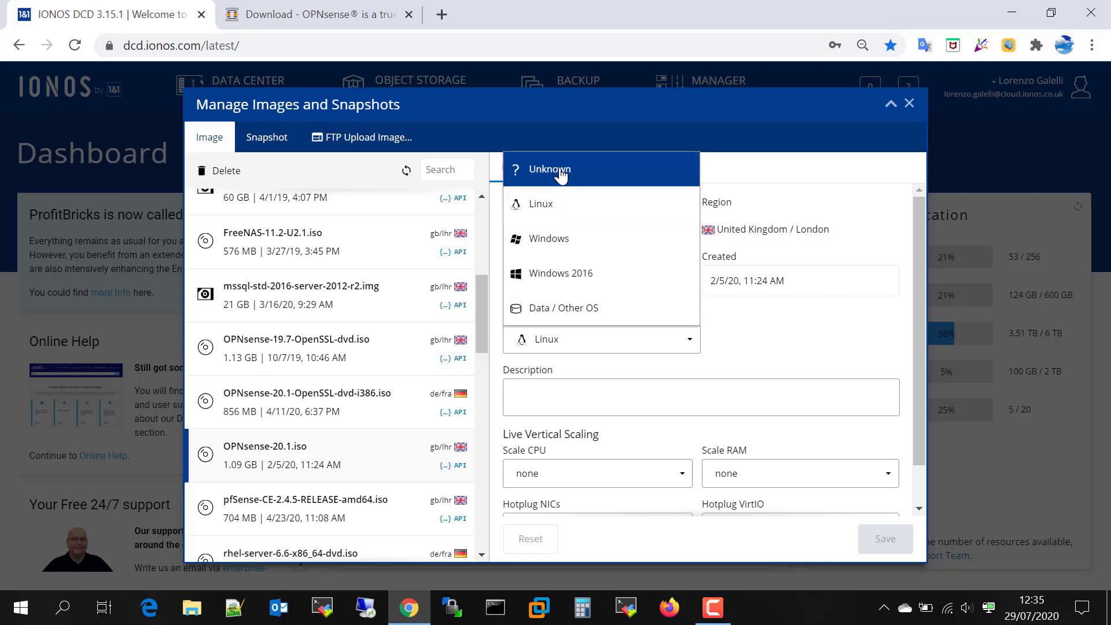
left_click(555, 209)
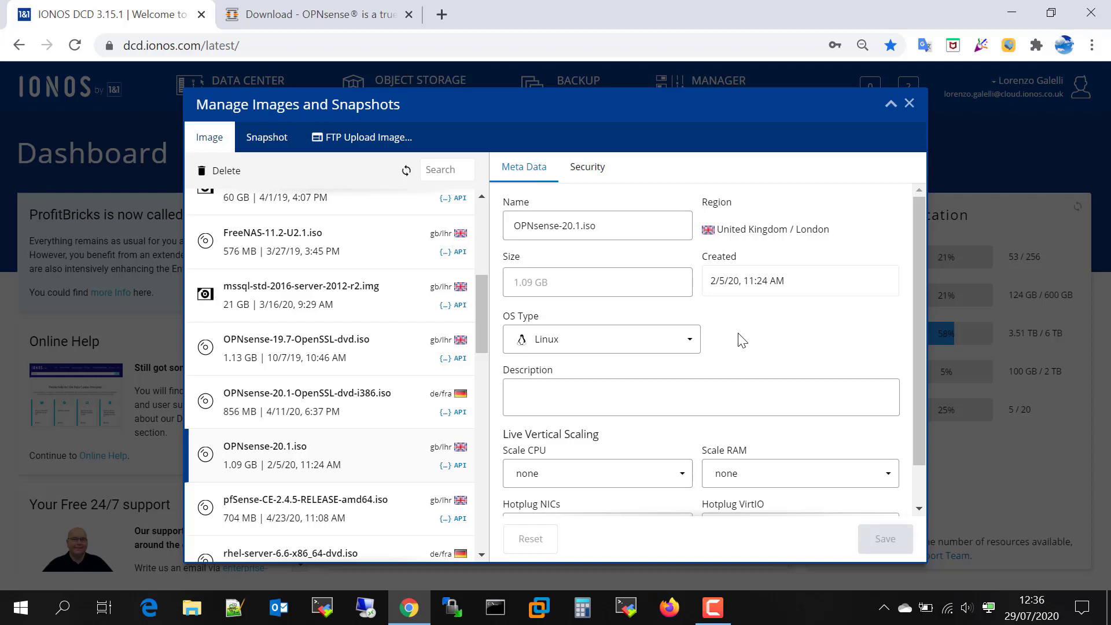
Create a data center named 'Cluster Demo' in the United Kingdom / London region
left_click(909, 104)
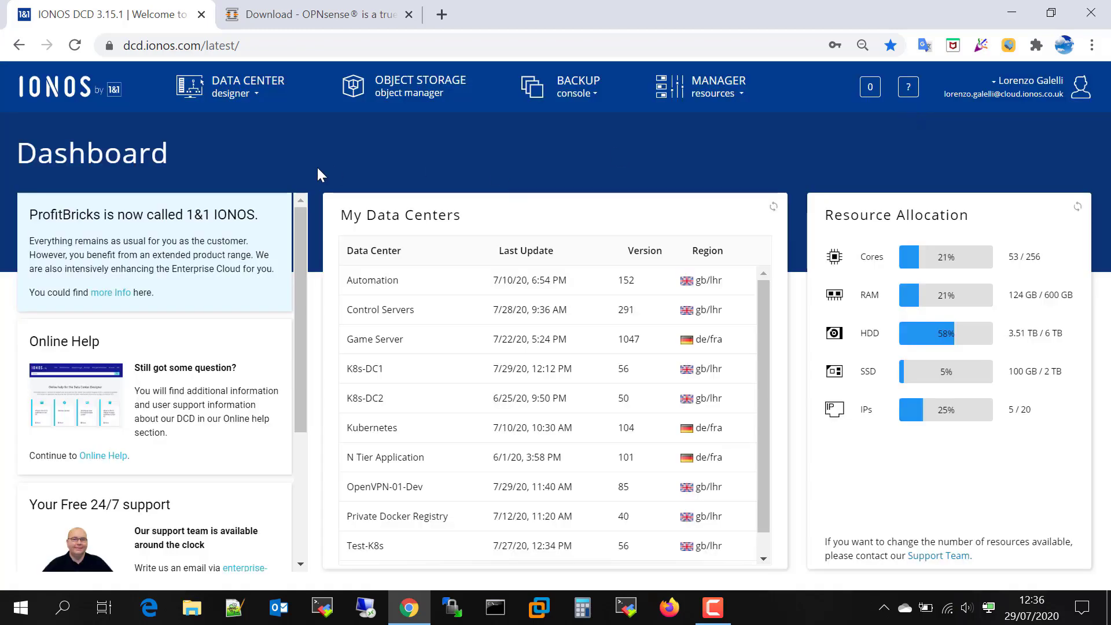
left_click(227, 96)
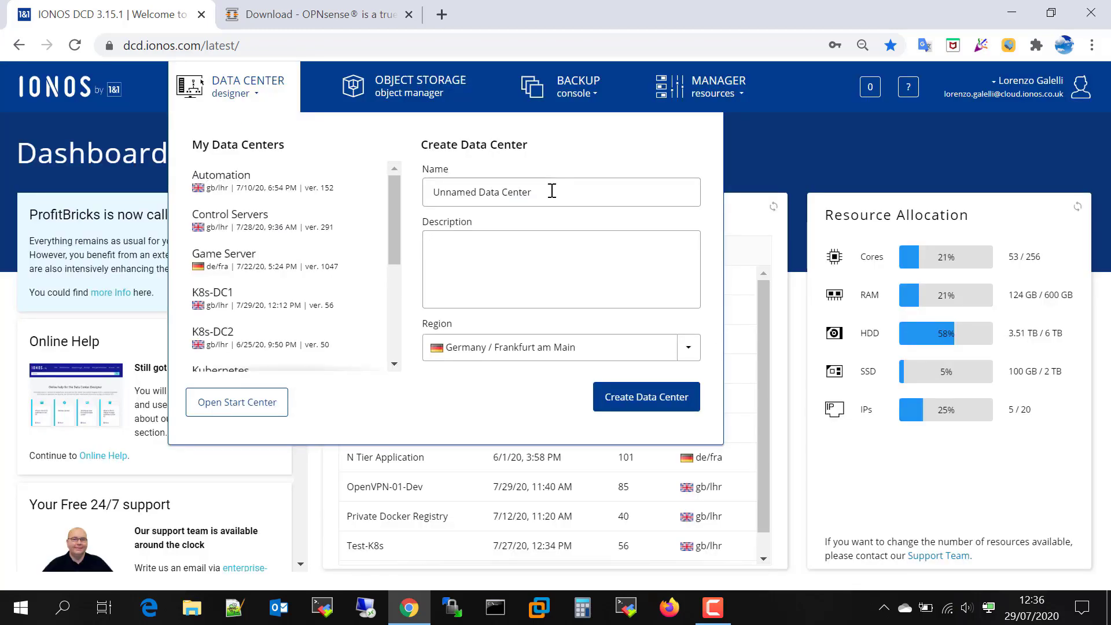
triple_click(524, 192)
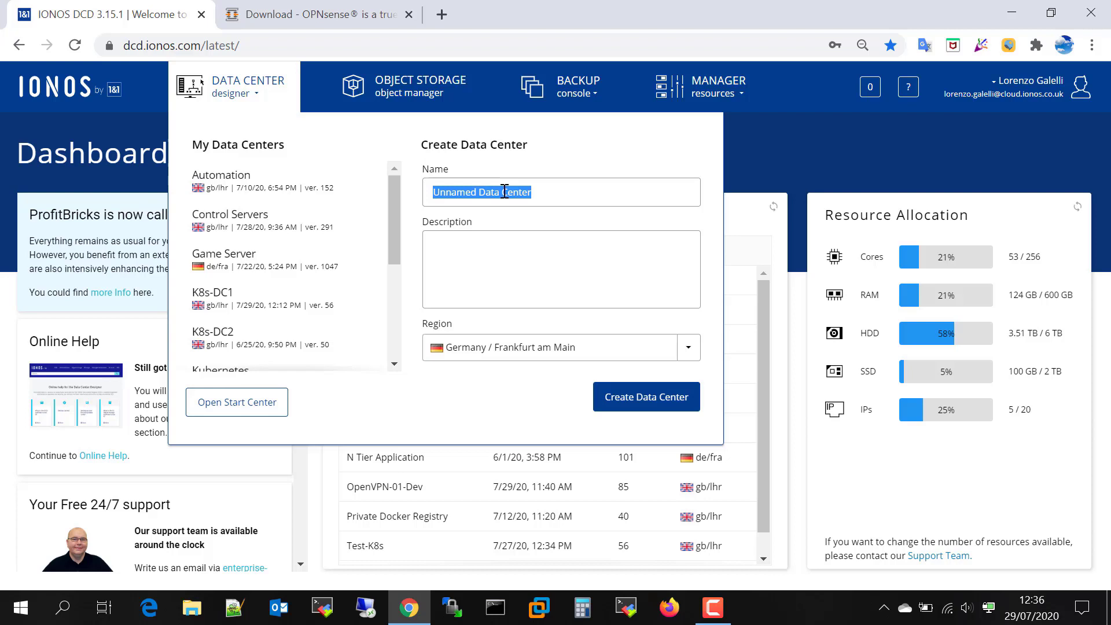
type("Clustyer")
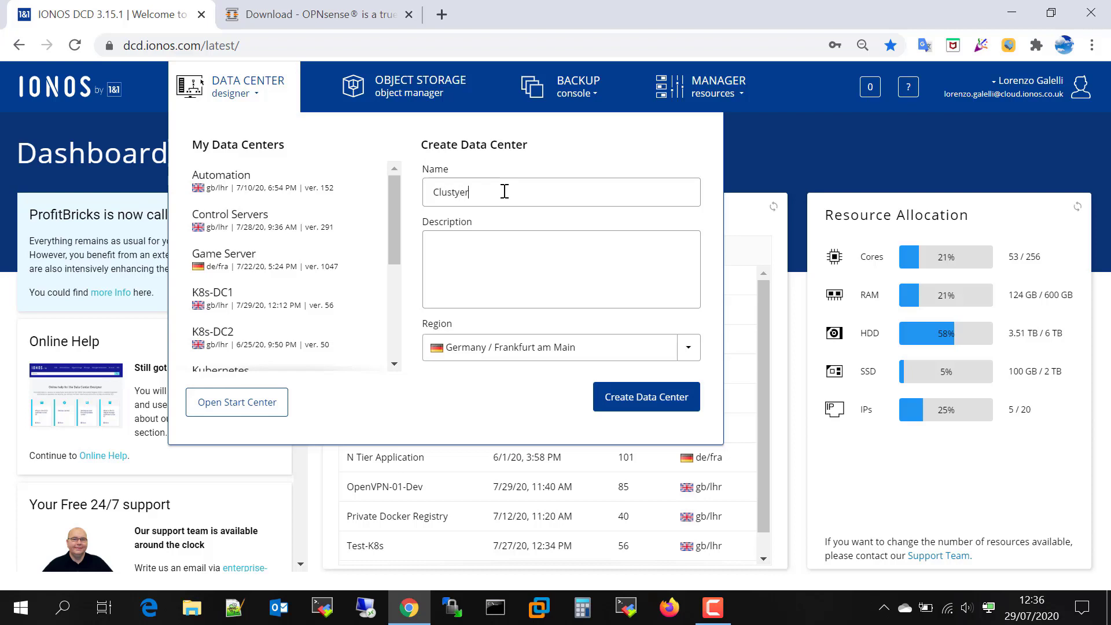
key("BackSpace")
key("BackSpace")
key("BackSpace")
type("er Dem")
left_click(532, 347)
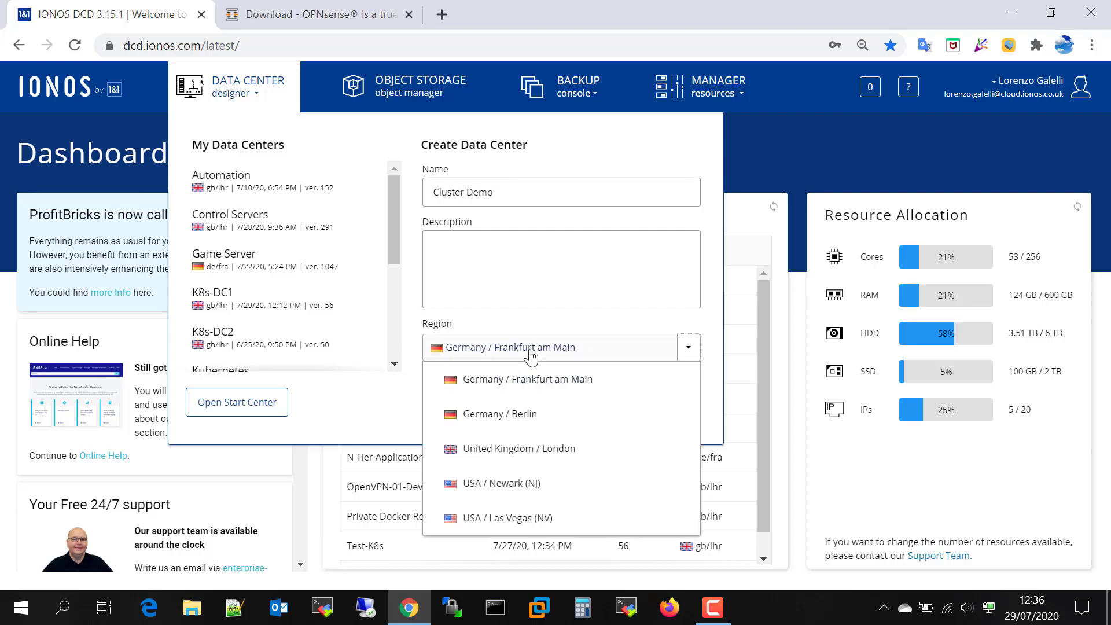
left_click(523, 451)
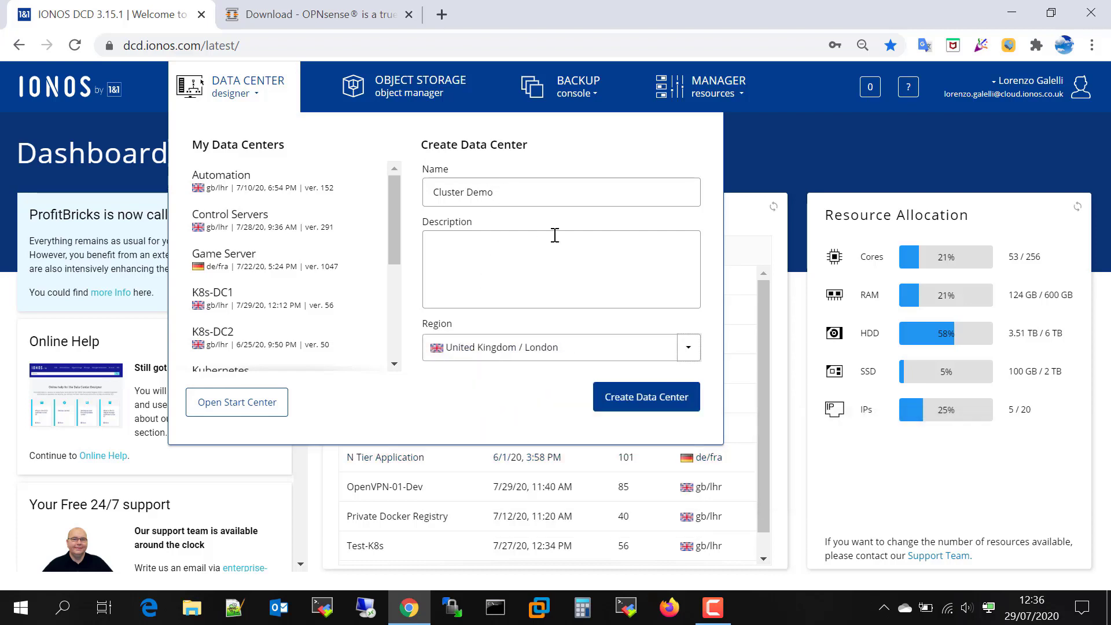
left_click(629, 405)
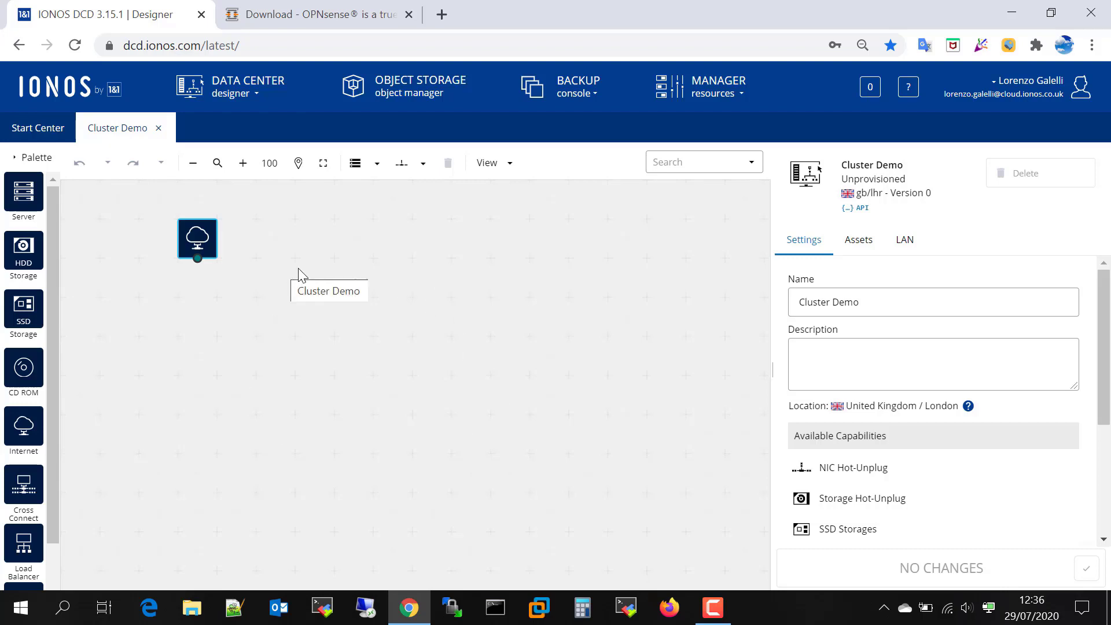
Drop a server onto the Cluster Demo canvas and name it 'OPNsense FW'
left_click_drag(23, 194, 266, 315)
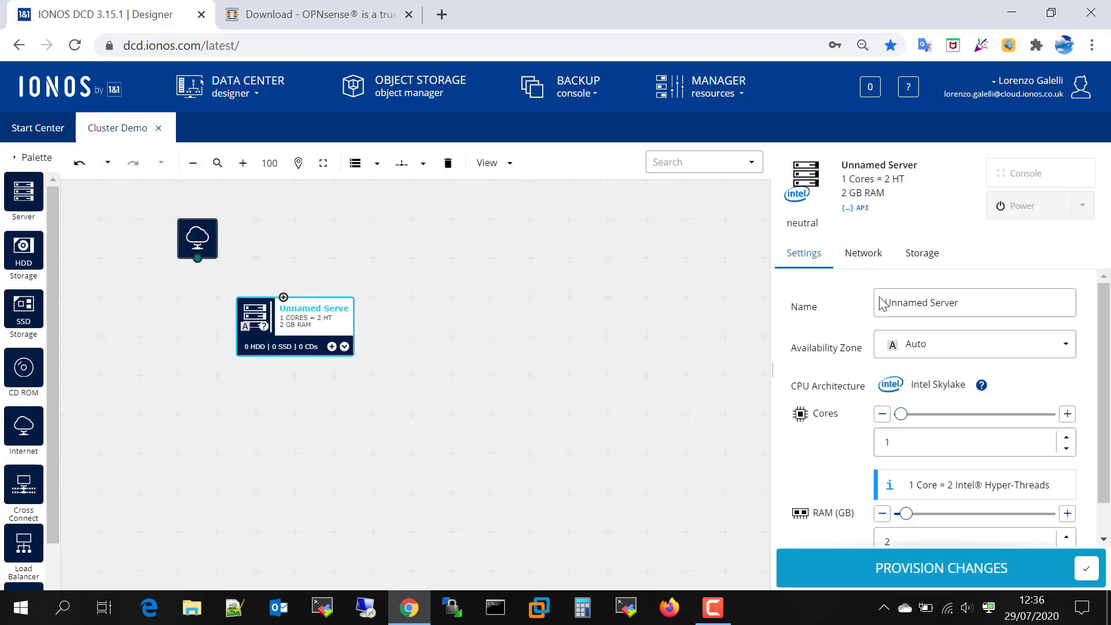
left_click_drag(975, 300, 862, 302)
type("OPNsense FW")
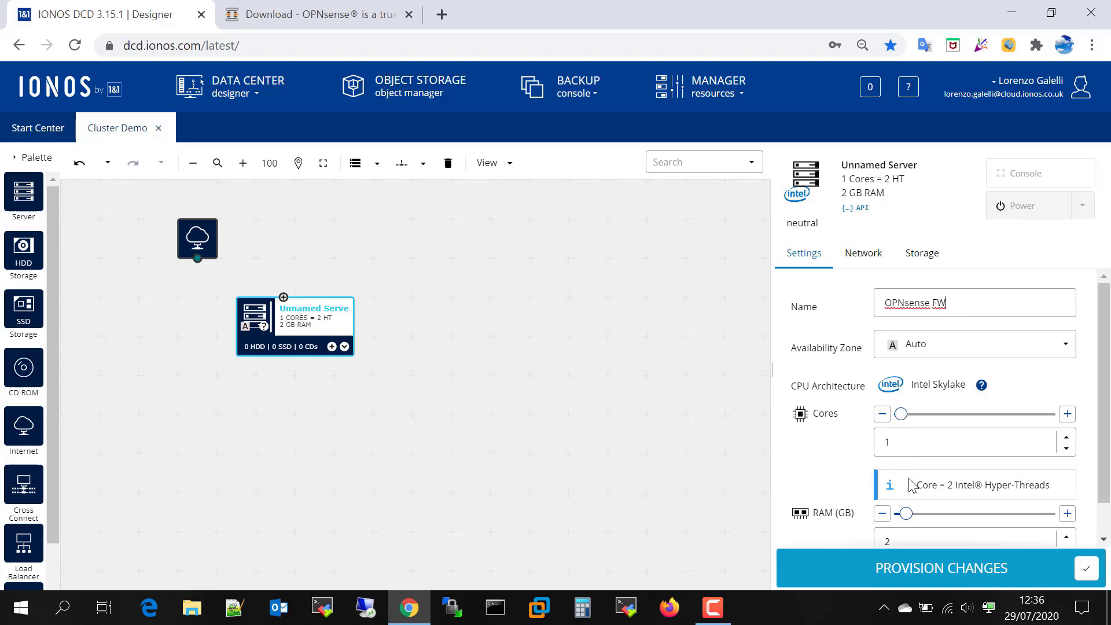
scroll(925, 491, "down", 1)
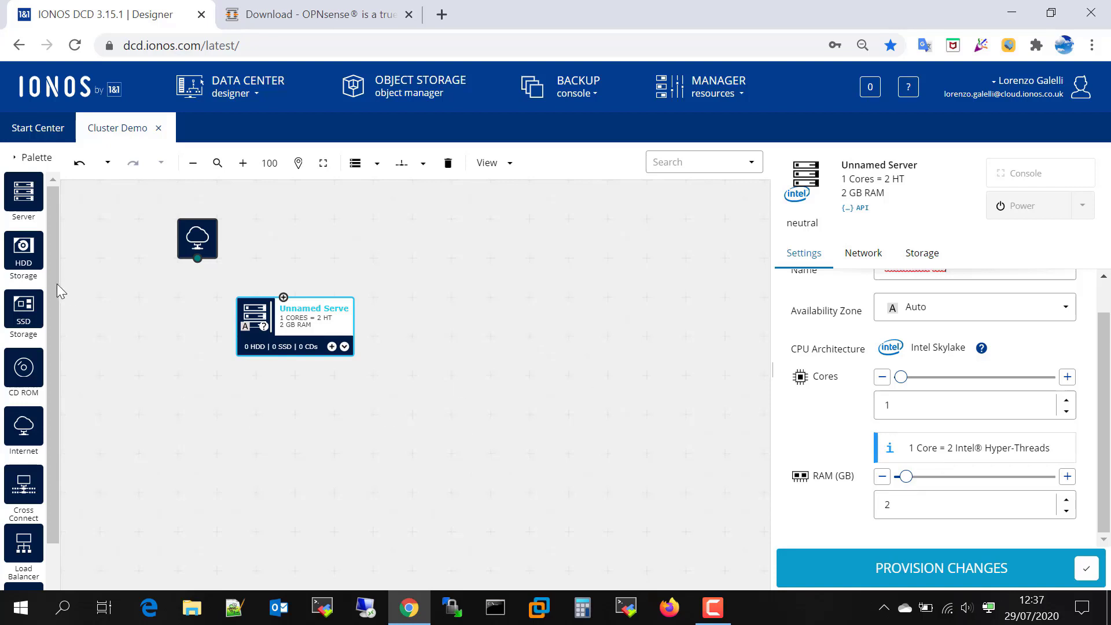
Attach an HDD storage to the OPNsense FW server and name it 'boot'
left_click_drag(23, 249, 315, 324)
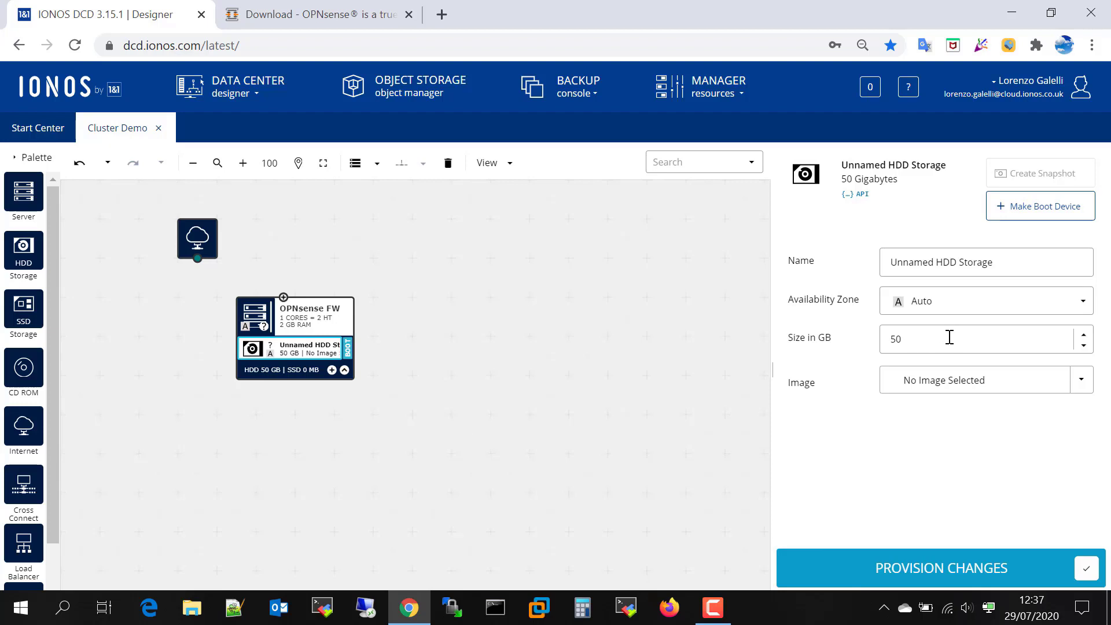
left_click_drag(1002, 261, 830, 268)
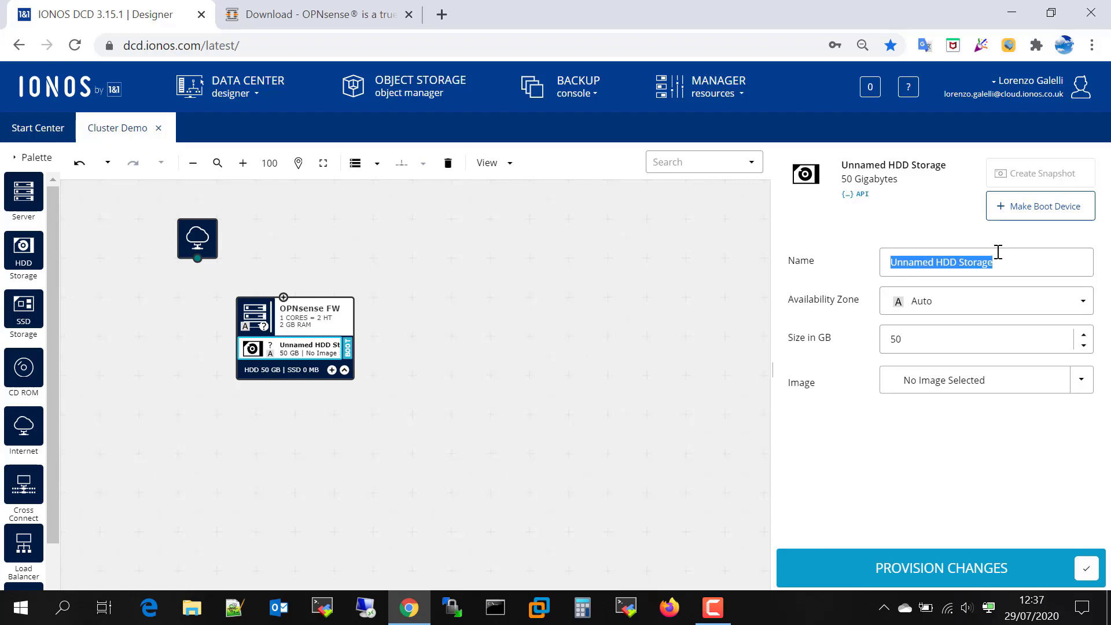
type("boot")
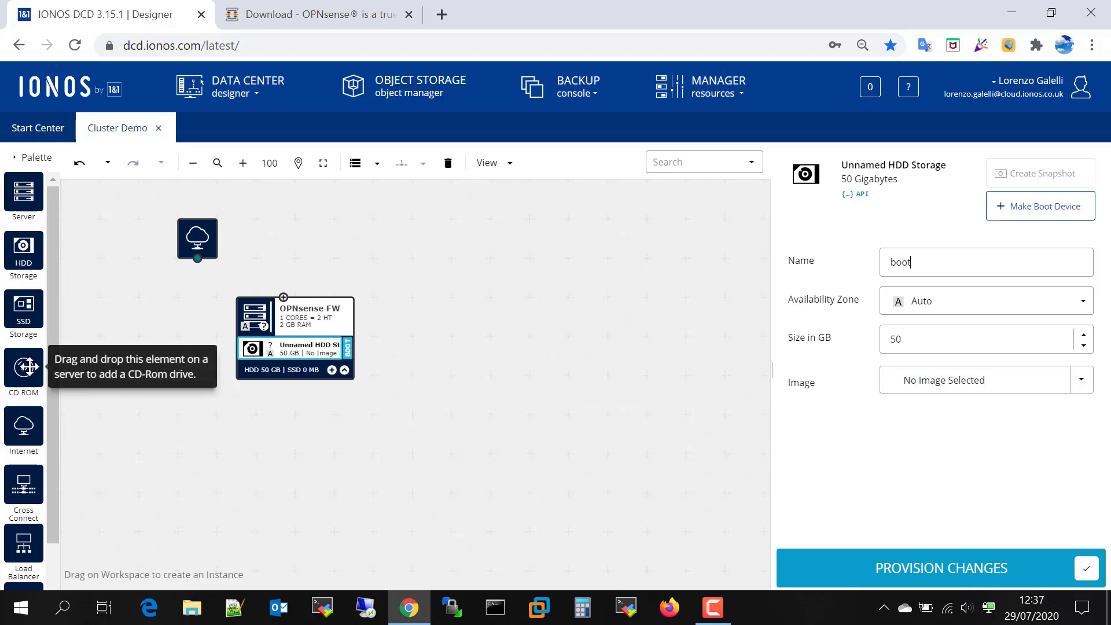
Add a bootable CD-ROM drive using own image OPNsense-20.1.iso to OPNsense FW
left_click_drag(23, 366, 319, 325)
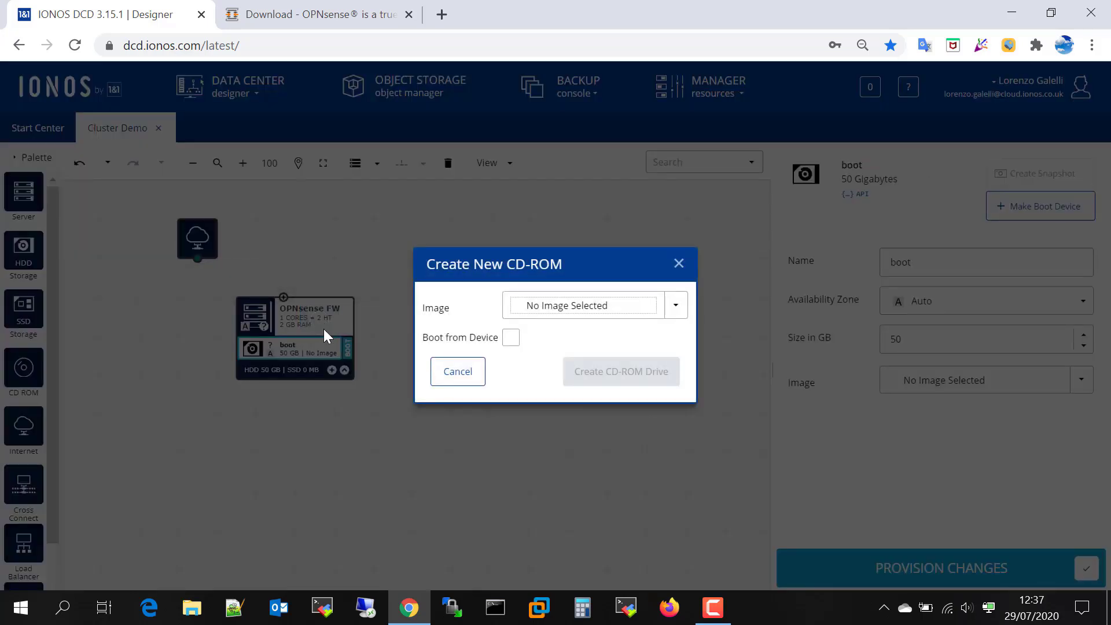
left_click(675, 314)
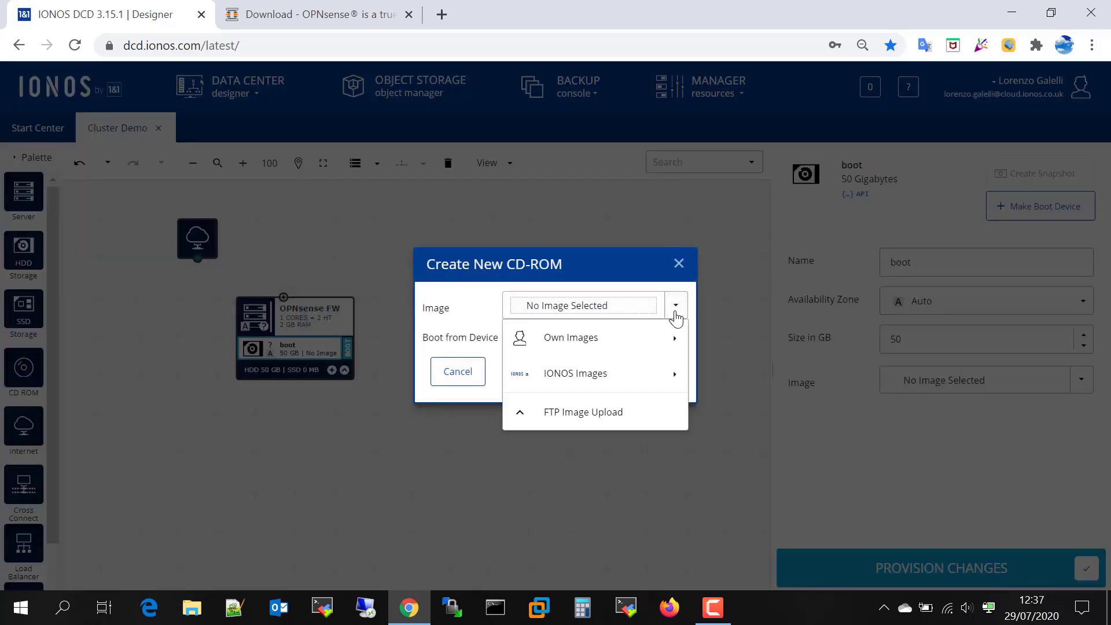
left_click(570, 344)
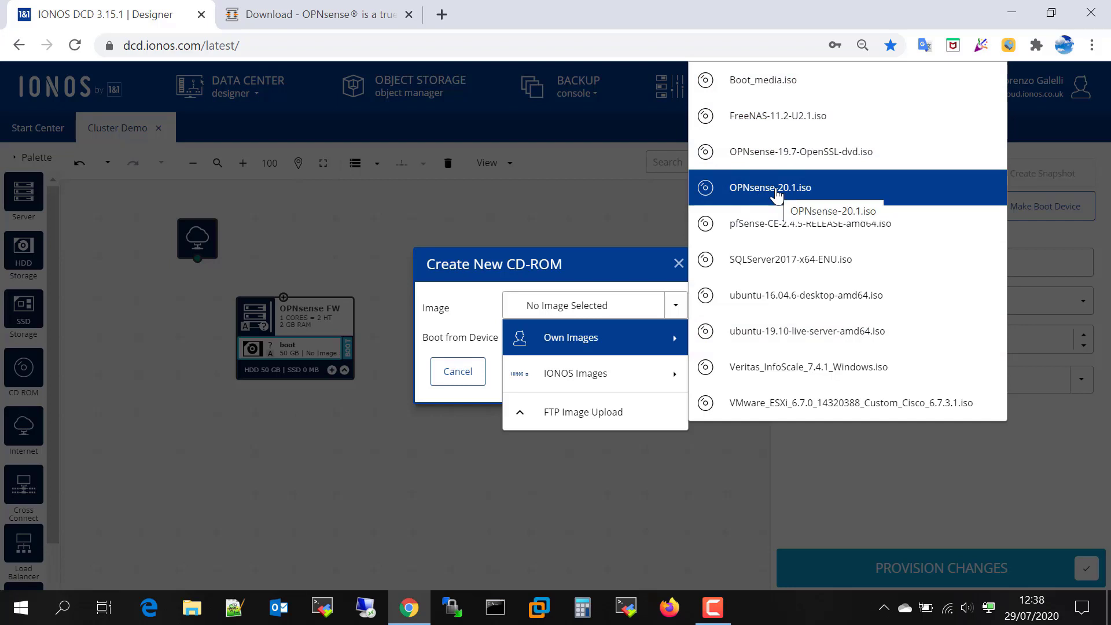
left_click(806, 191)
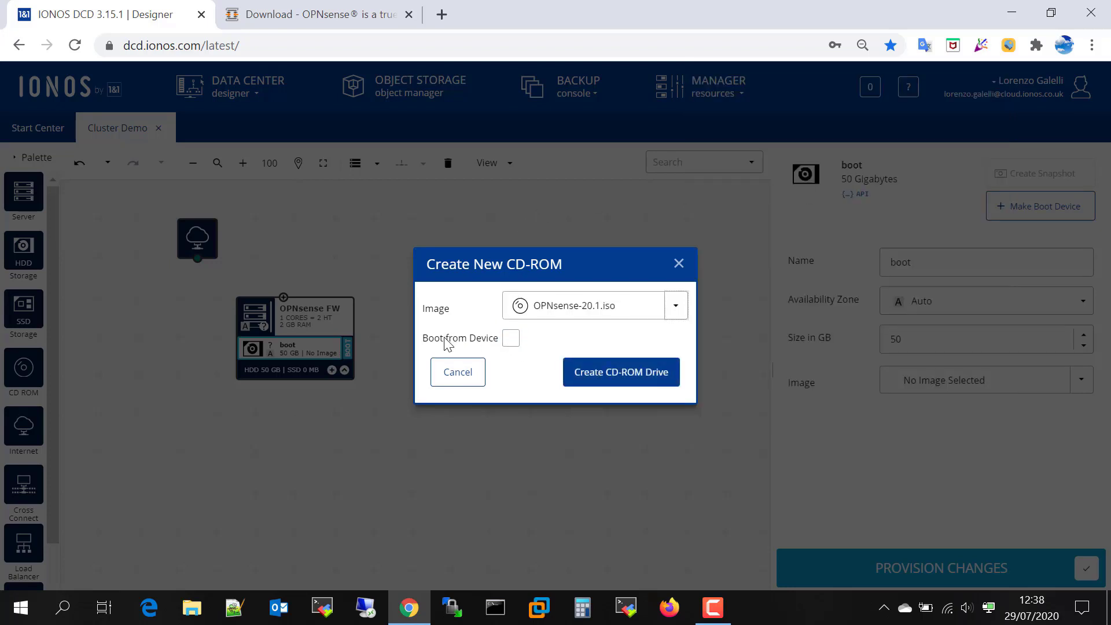
left_click(513, 343)
left_click(602, 373)
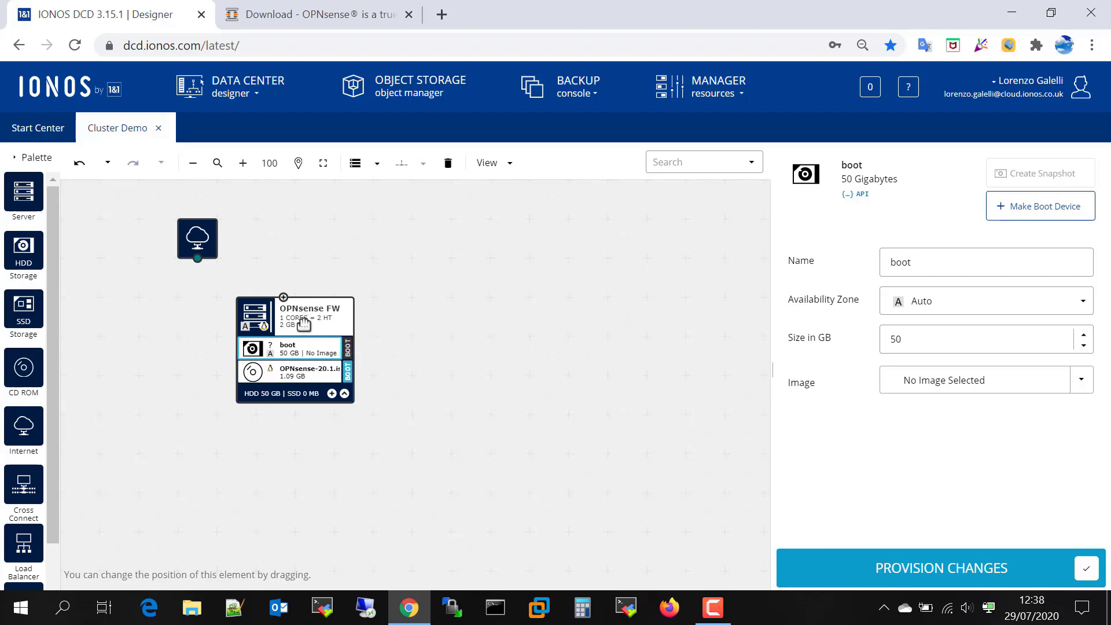
Wire OPNsense FW to the Internet node on LAN 1 and add a second NIC on LAN 2
left_click_drag(284, 296, 199, 262)
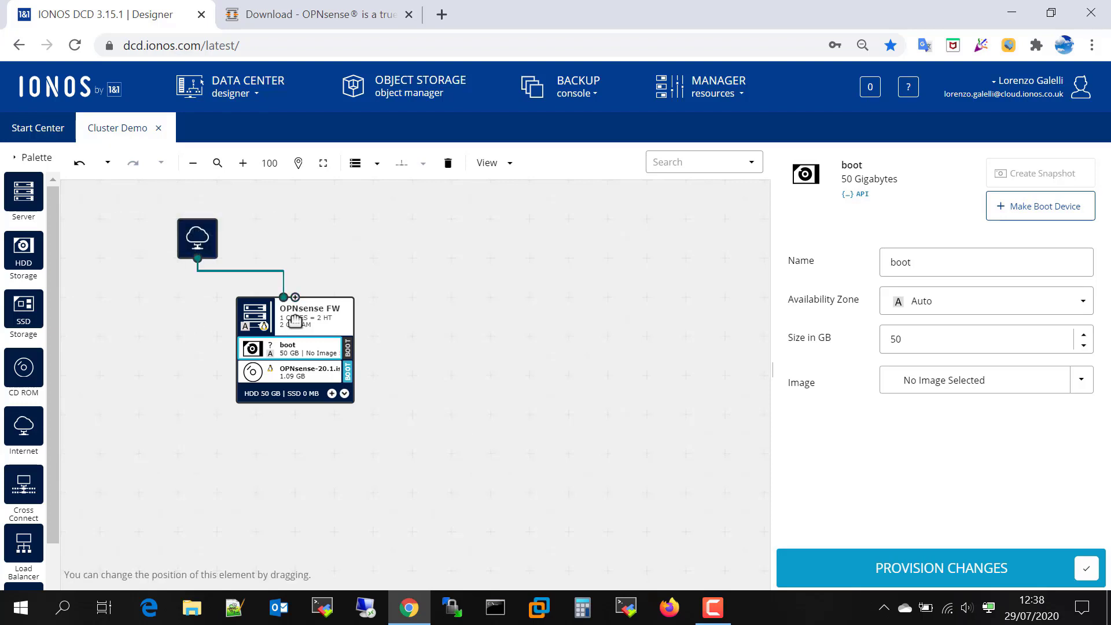
left_click_drag(321, 302, 342, 379)
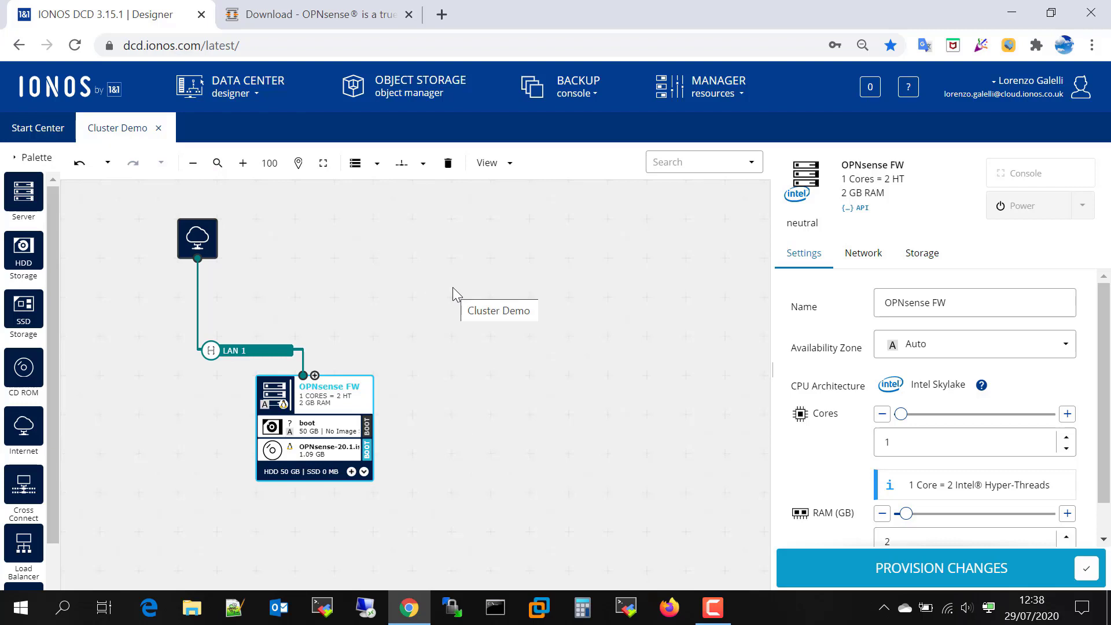
right_click(316, 376)
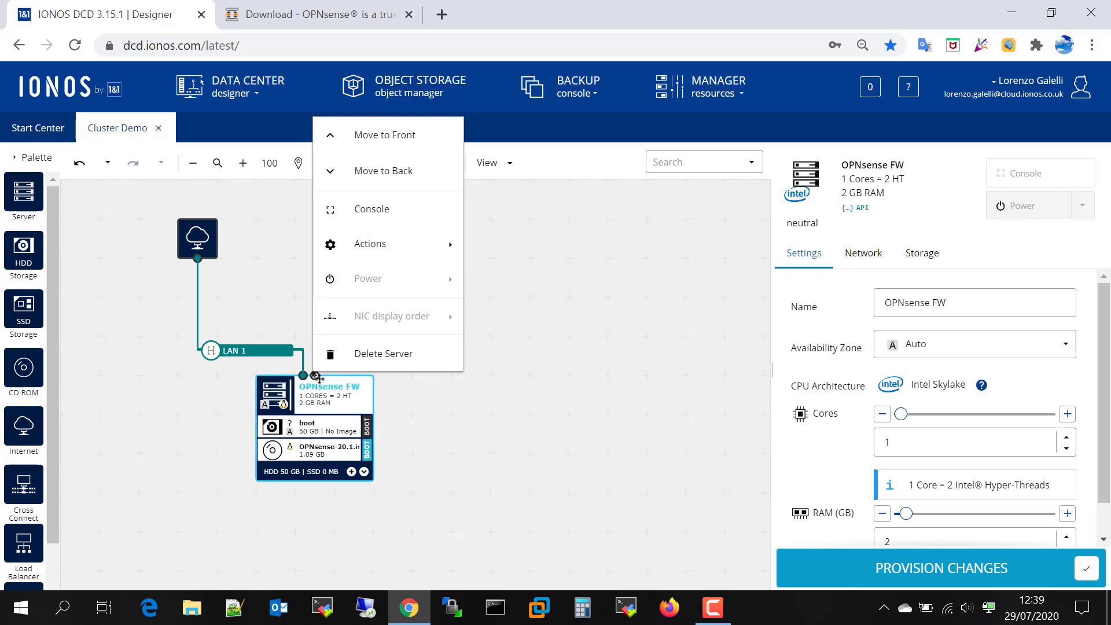
mouse_move(445, 246)
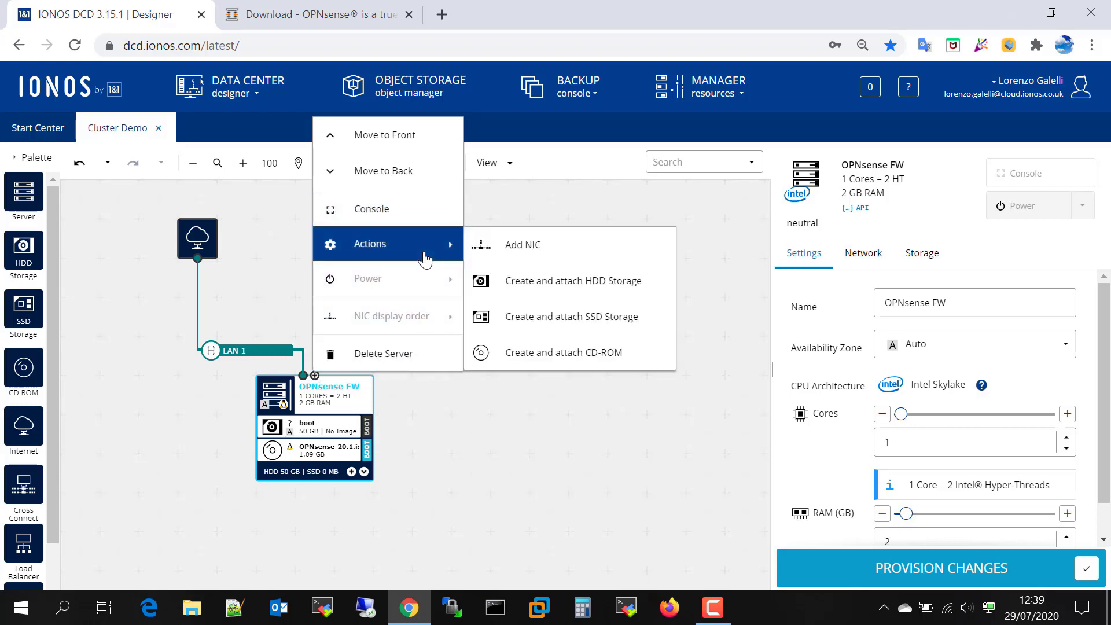
left_click(544, 256)
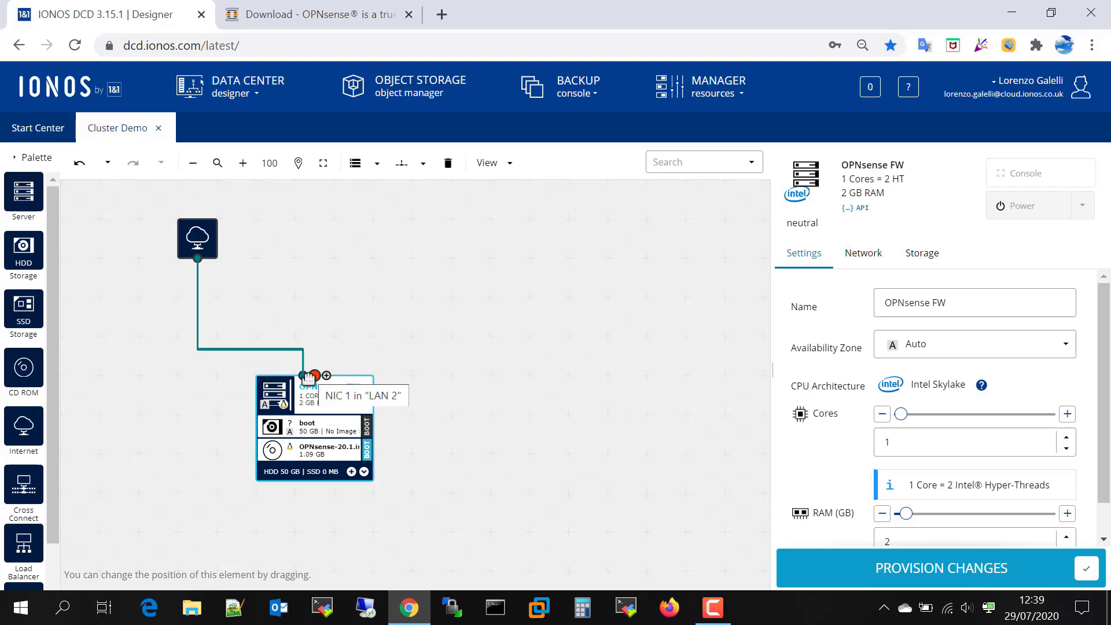
Give NIC 1 the primary IPv4 address 10.10.1.1 and untick its DHCP option
left_click(859, 254)
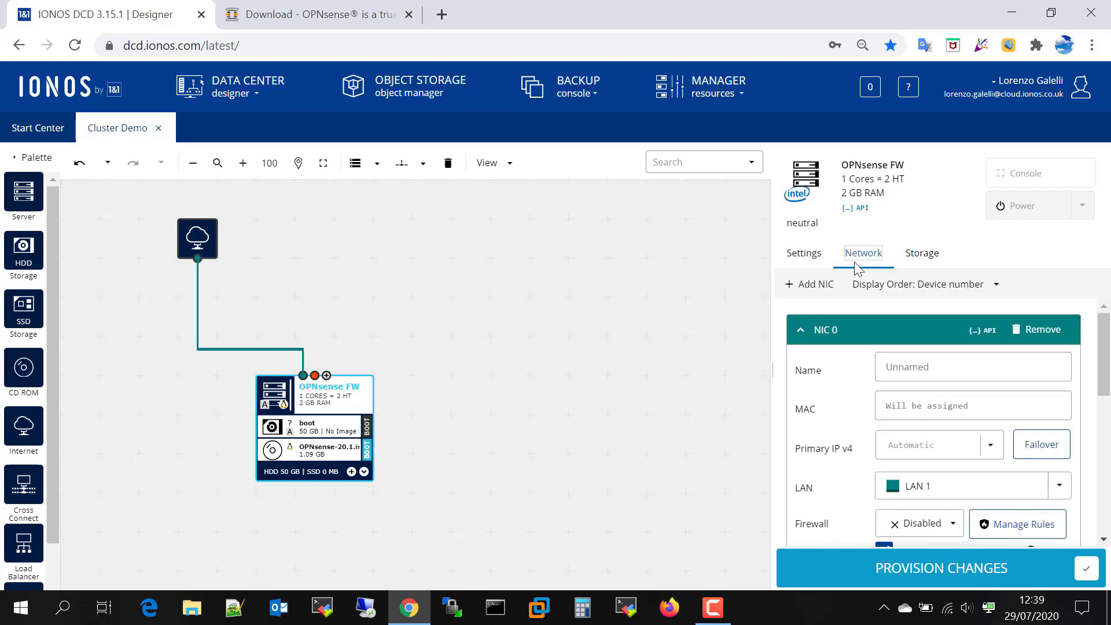
scroll(966, 423, "down", 3)
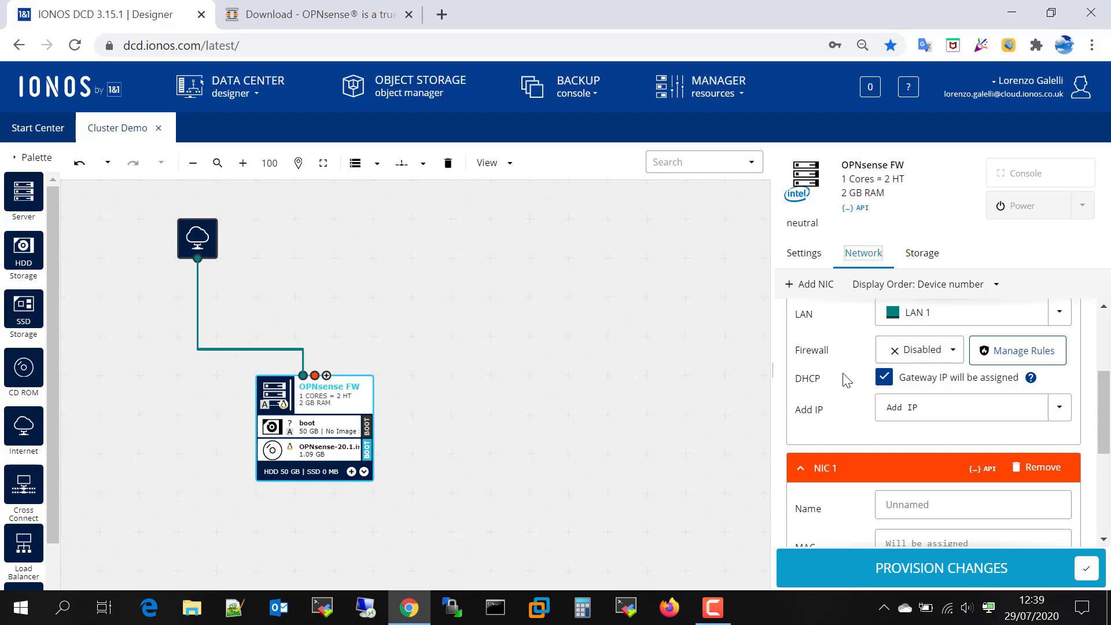
scroll(835, 365, "down", 3)
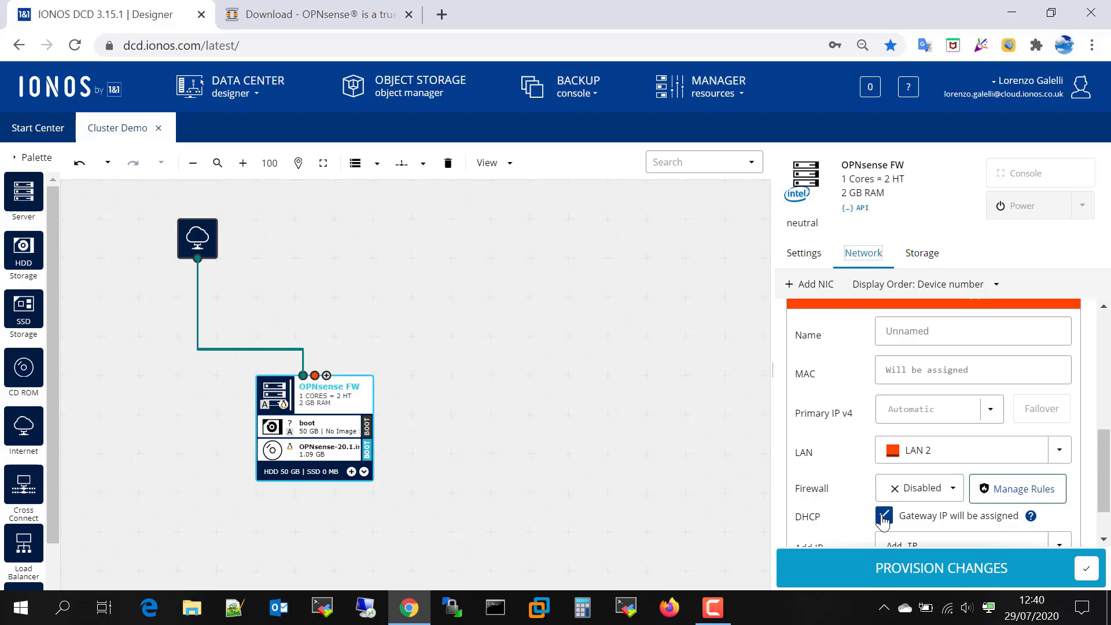
left_click(897, 413)
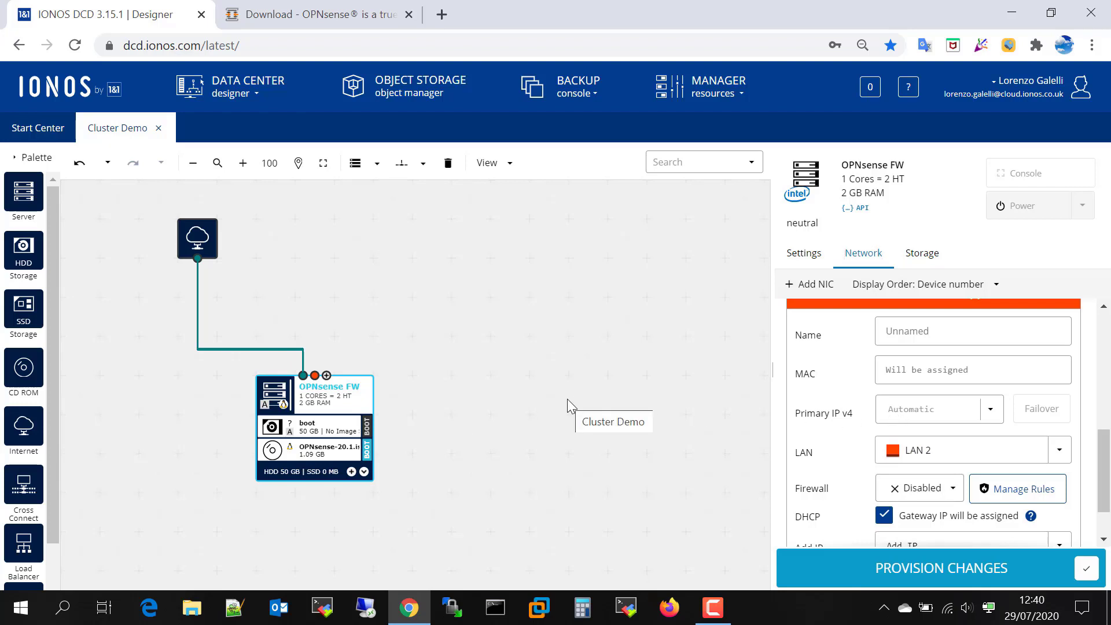
type("10.10.")
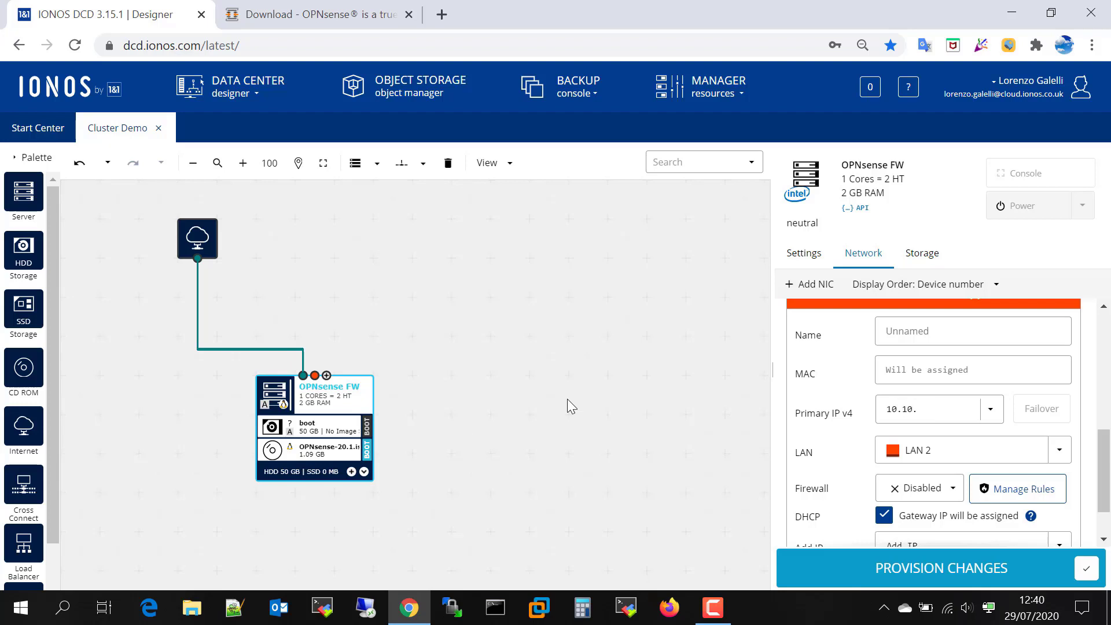
type("1.1")
left_click(885, 518)
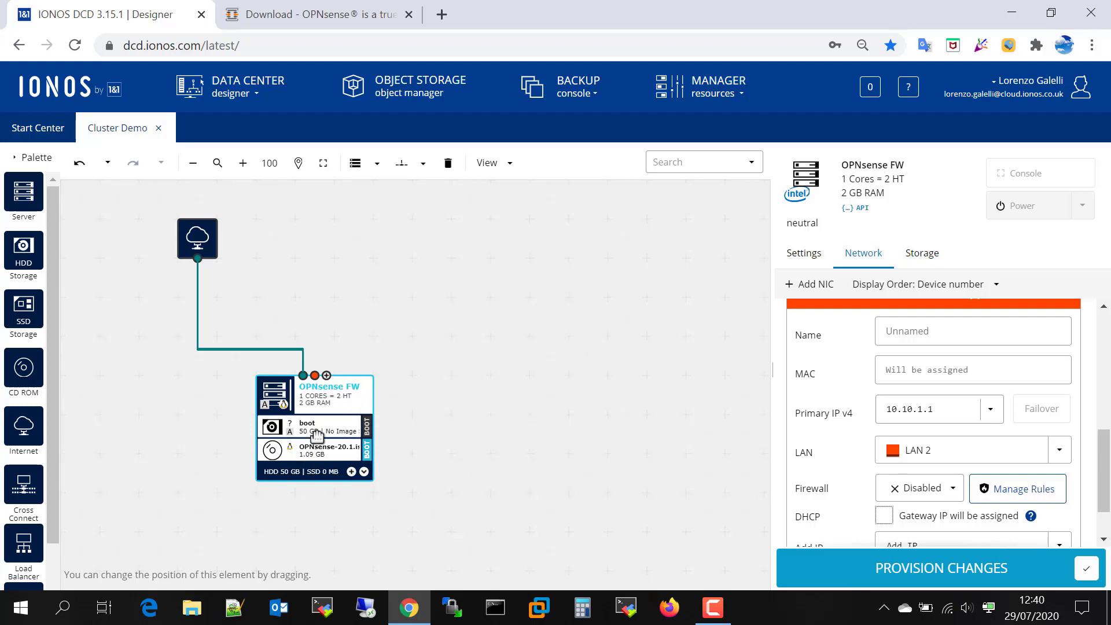
Provision the Cluster Demo changes despite the validation warning and acknowledge Provisioning Complete
left_click(918, 570)
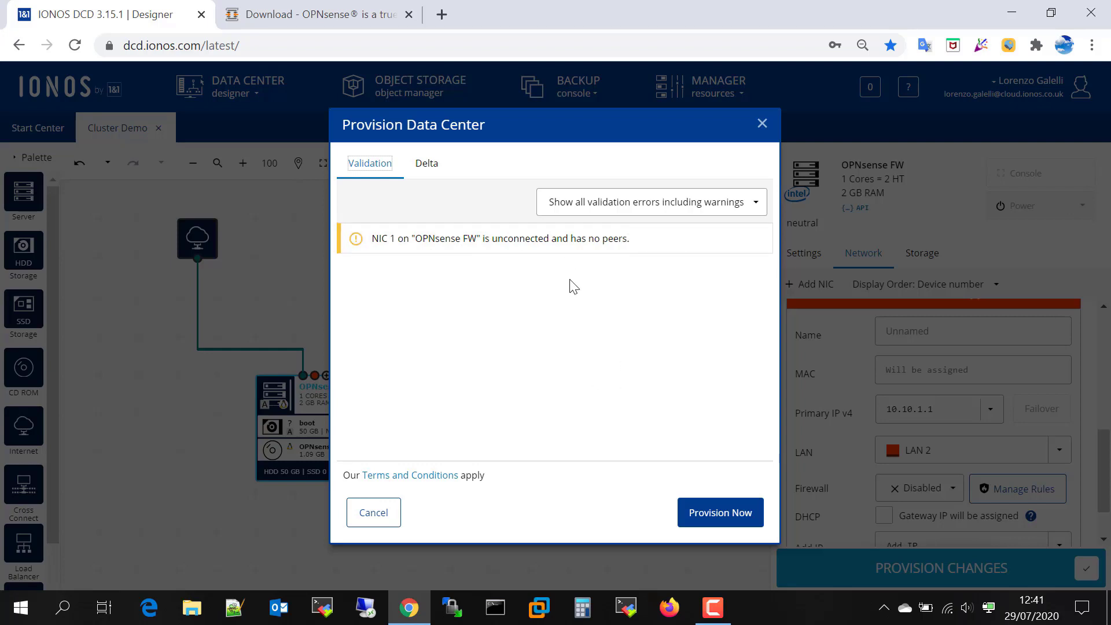
left_click(721, 513)
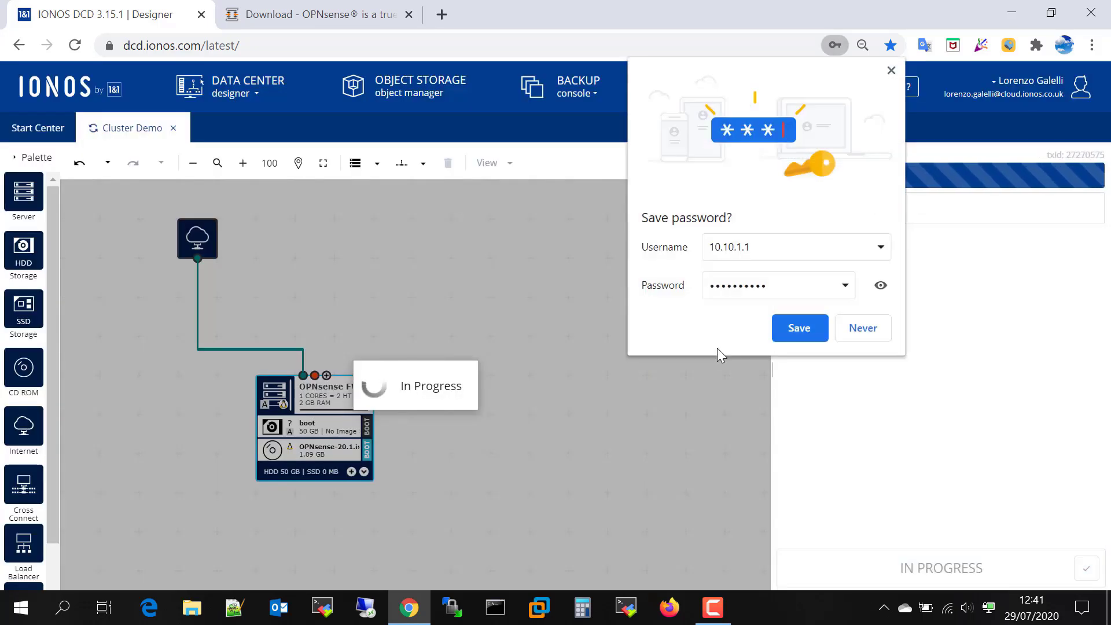
left_click(894, 72)
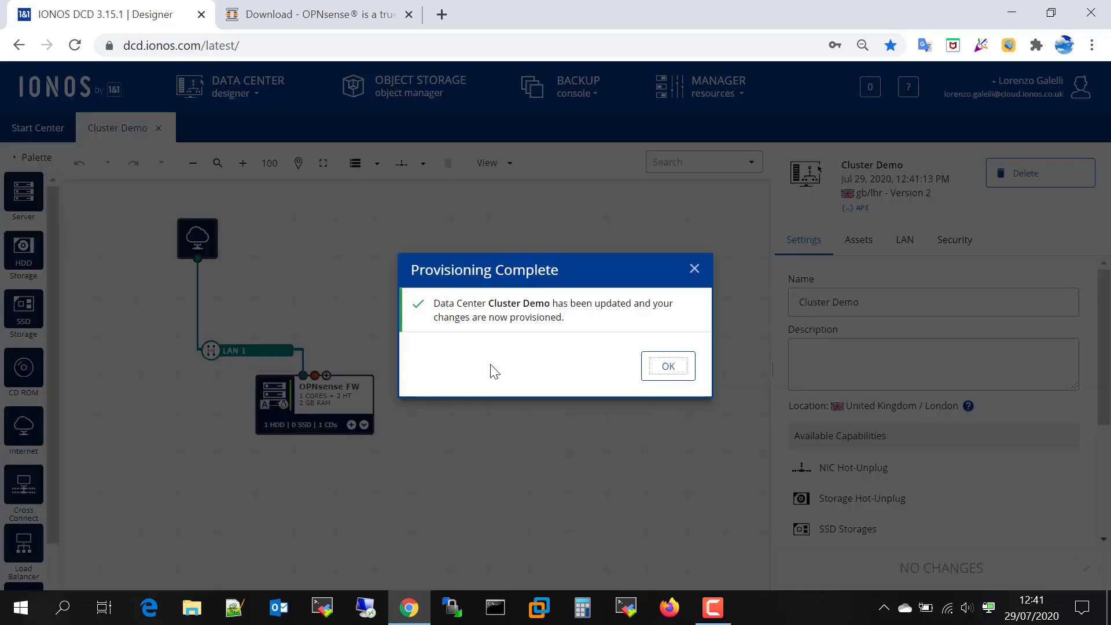
left_click(649, 371)
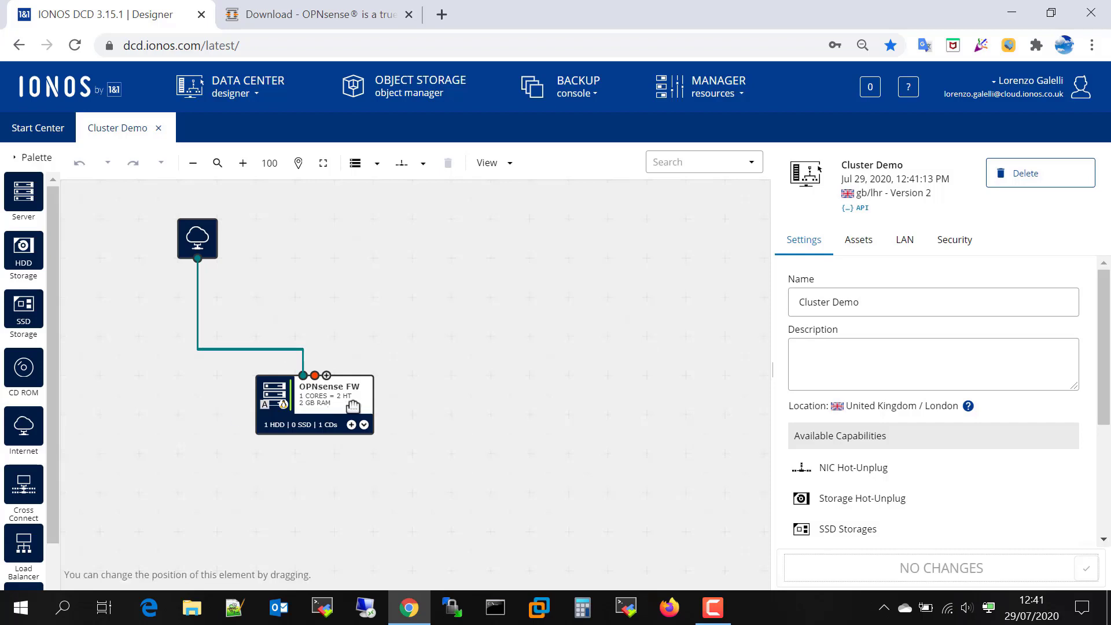
Launch OPNsense FW's remote console, accept the keyboard notice and maximize the noVNC window
left_click(327, 402)
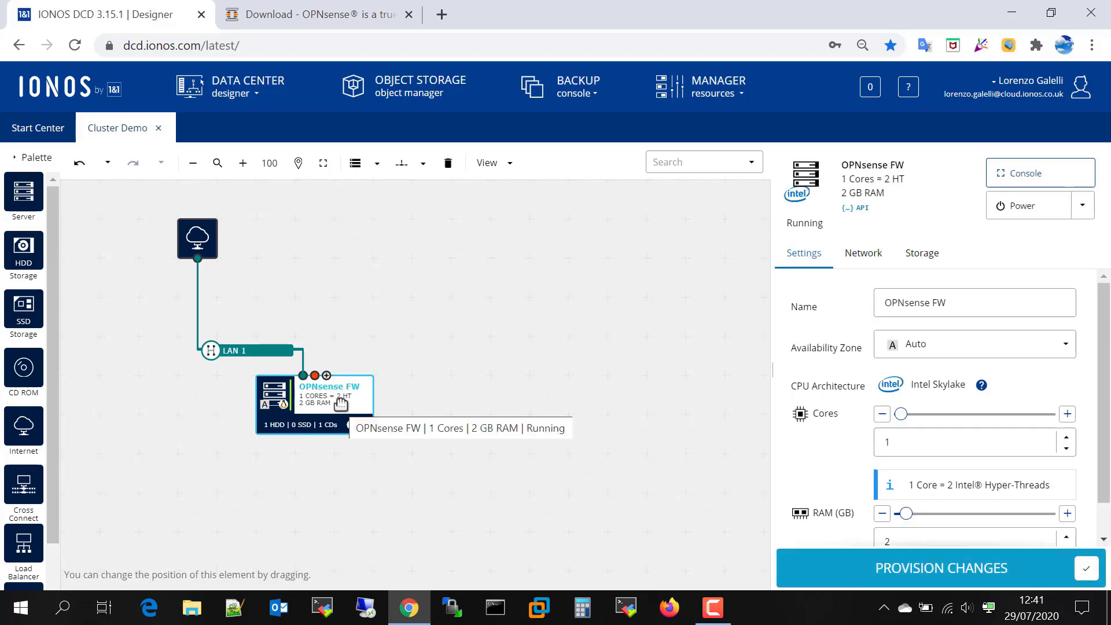
left_click(1020, 188)
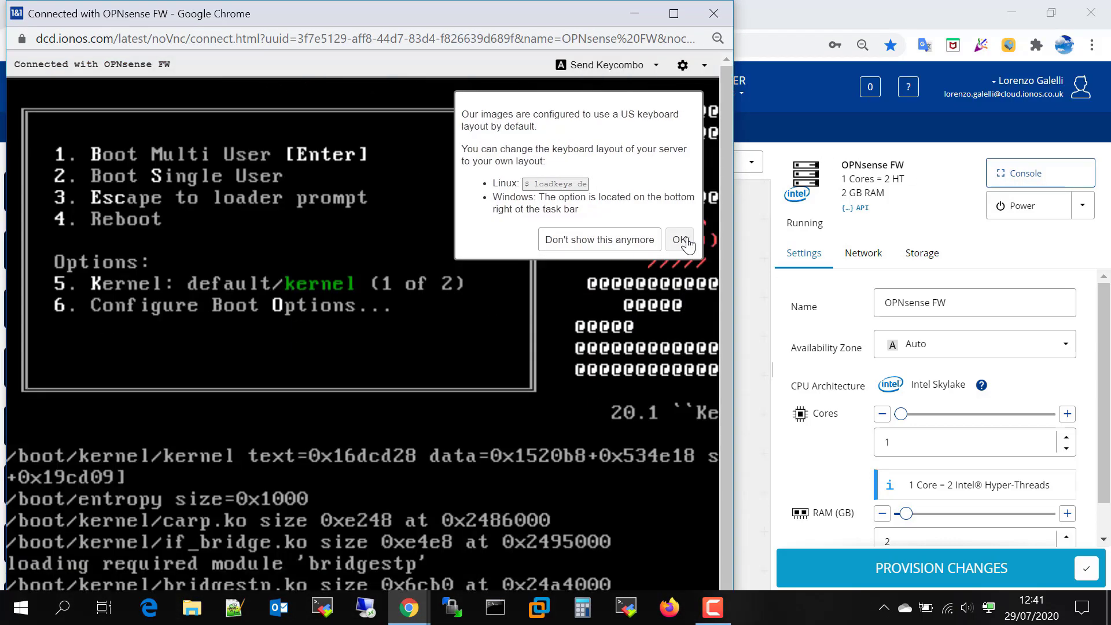
left_click(681, 239)
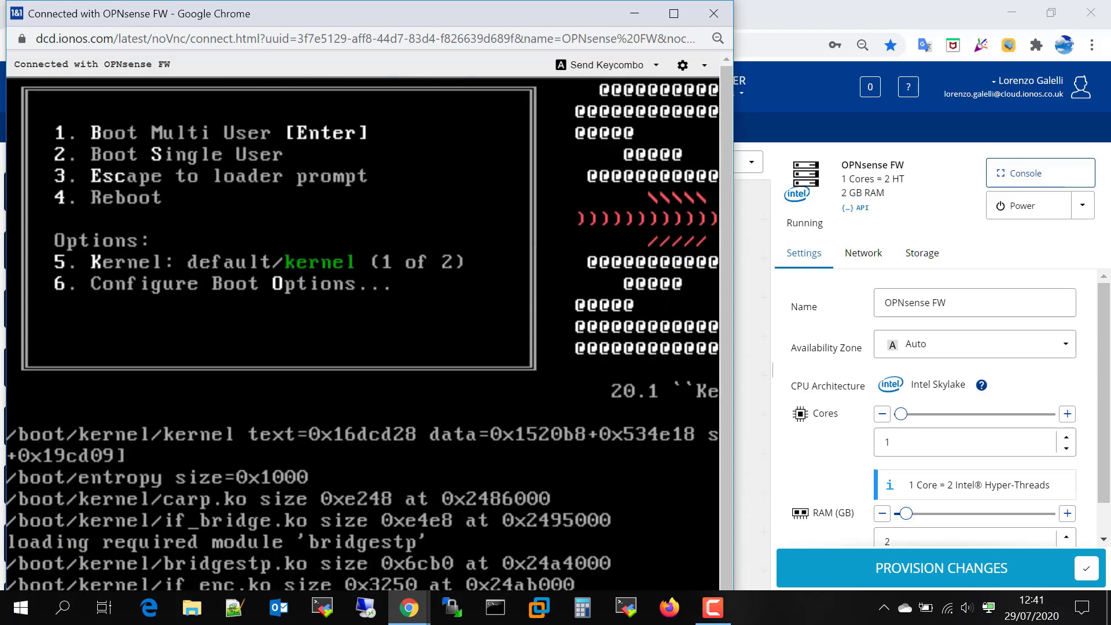
left_click(674, 14)
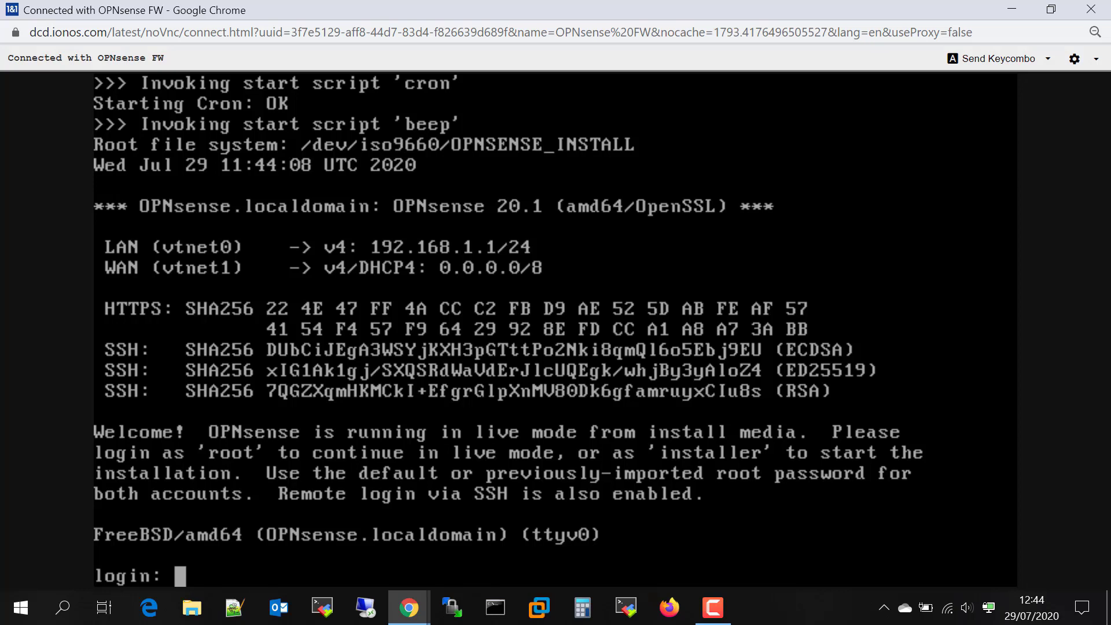
Log in with the username installer at the OPNsense login prompt
type("insta")
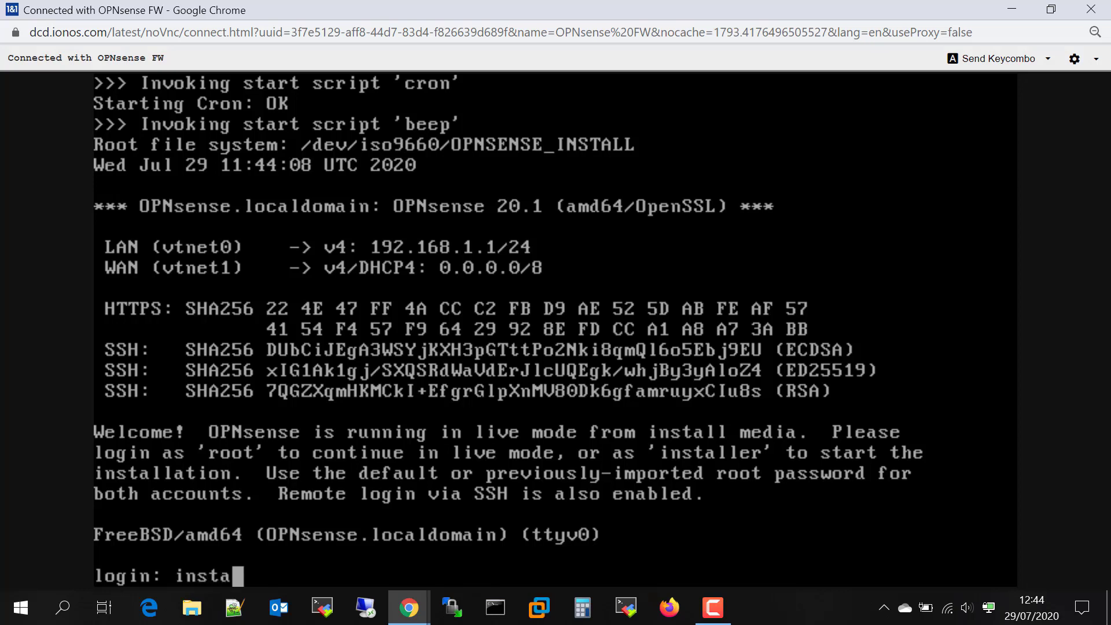
type("ller")
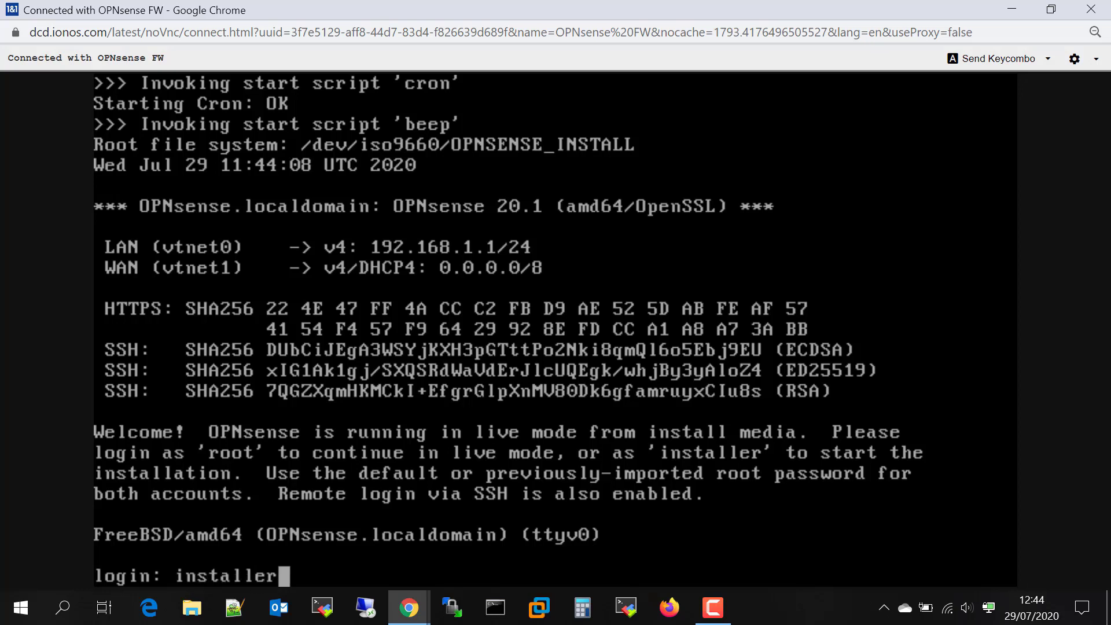
key("Return")
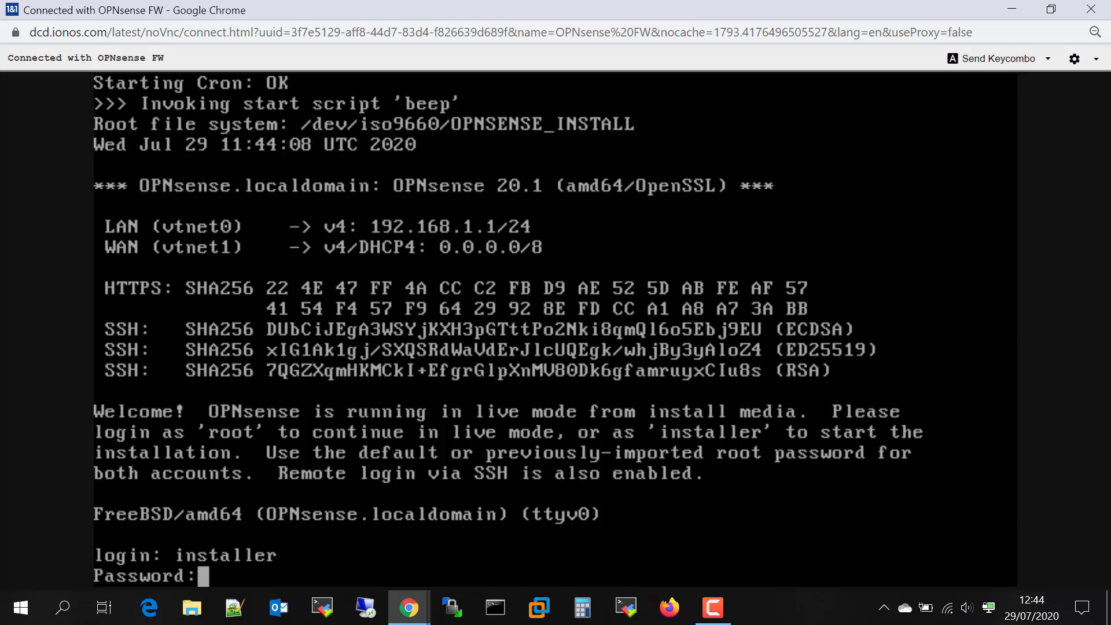
Run the guided OPNsense install onto disk vtbd0 in MBR mode with default console settings
key("Return")
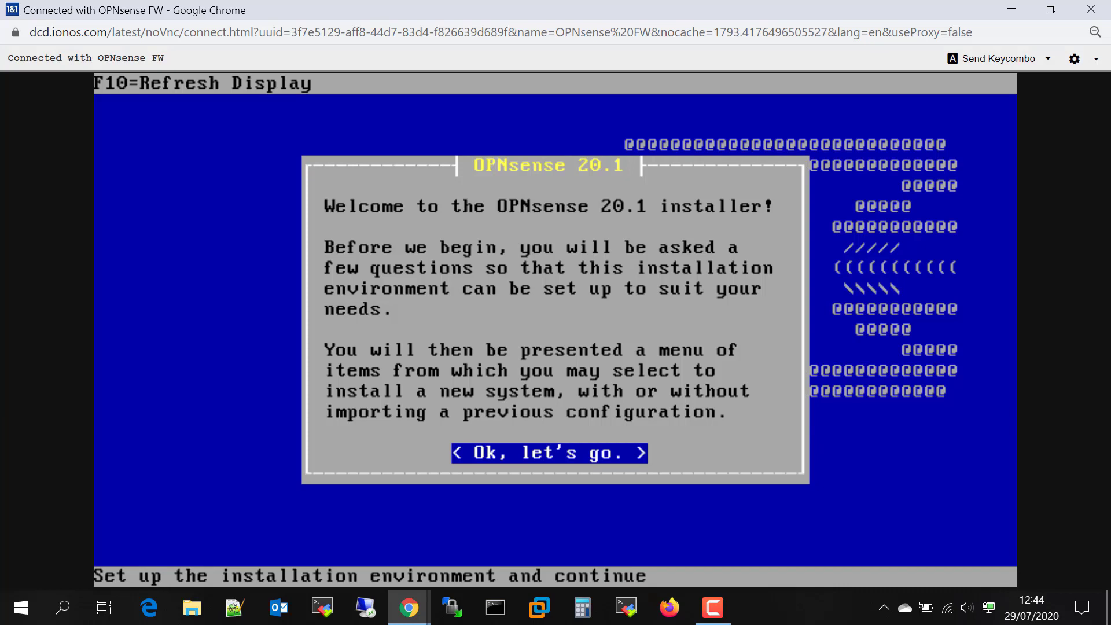
key("Return")
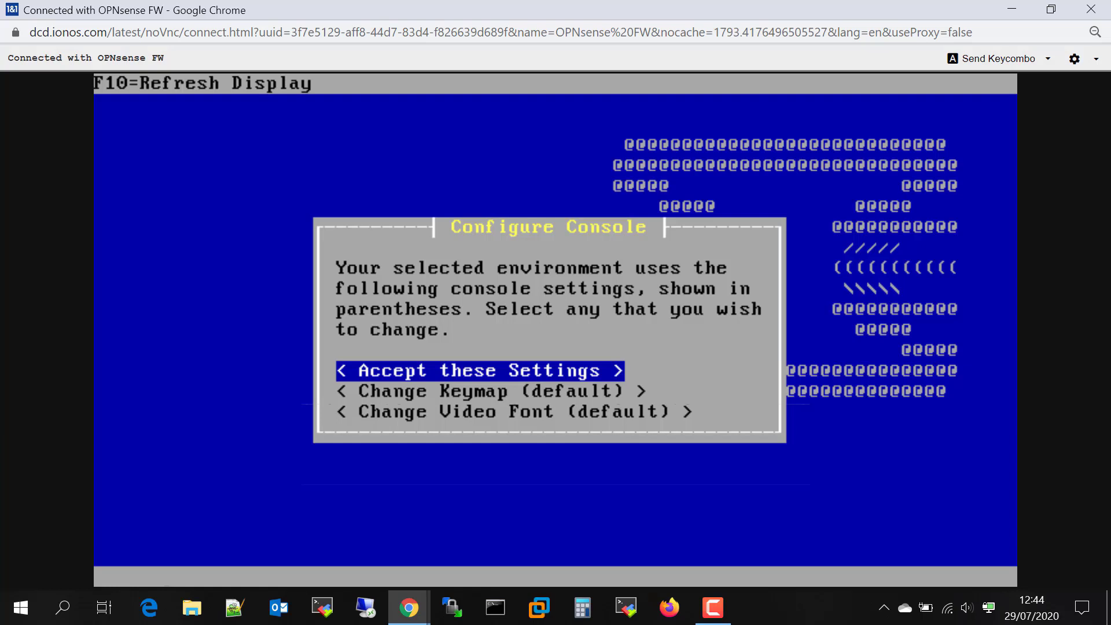
key("Return")
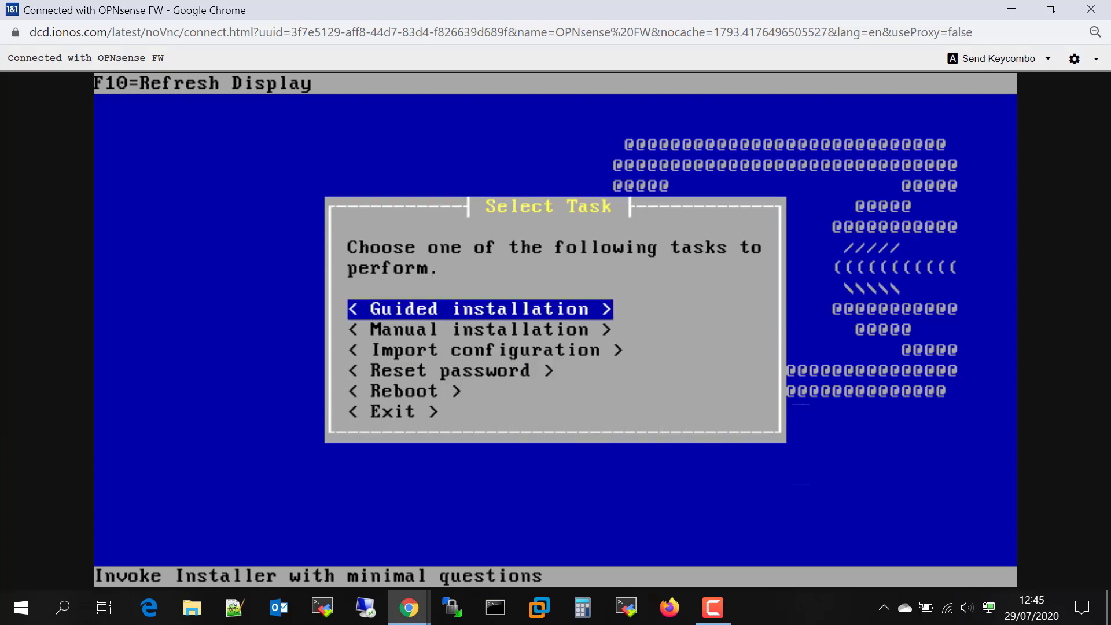
key("Return")
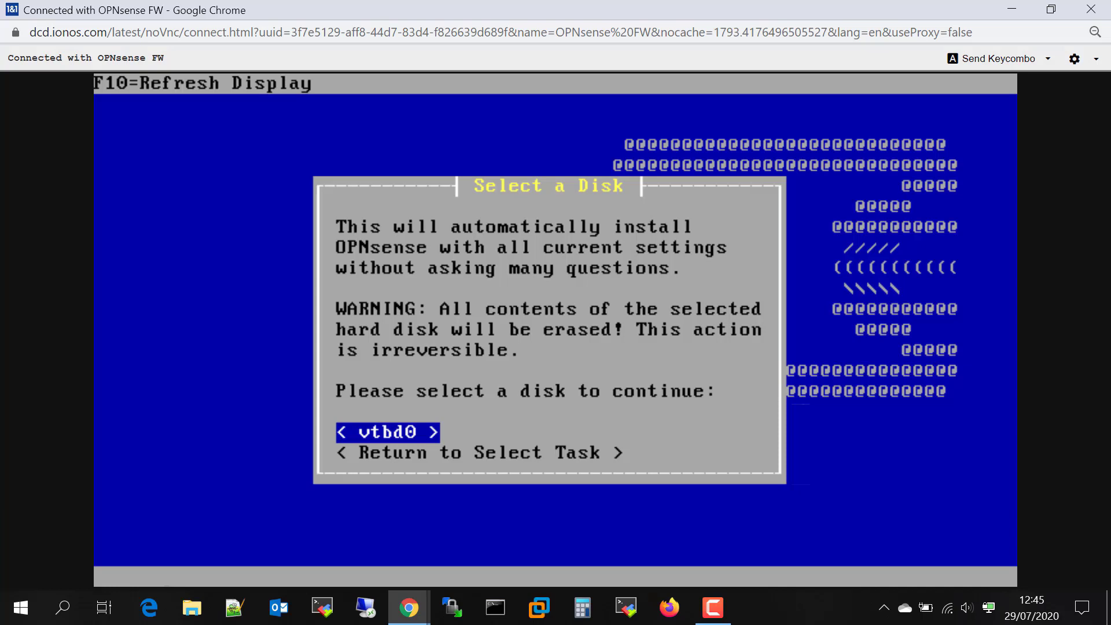
key("Return")
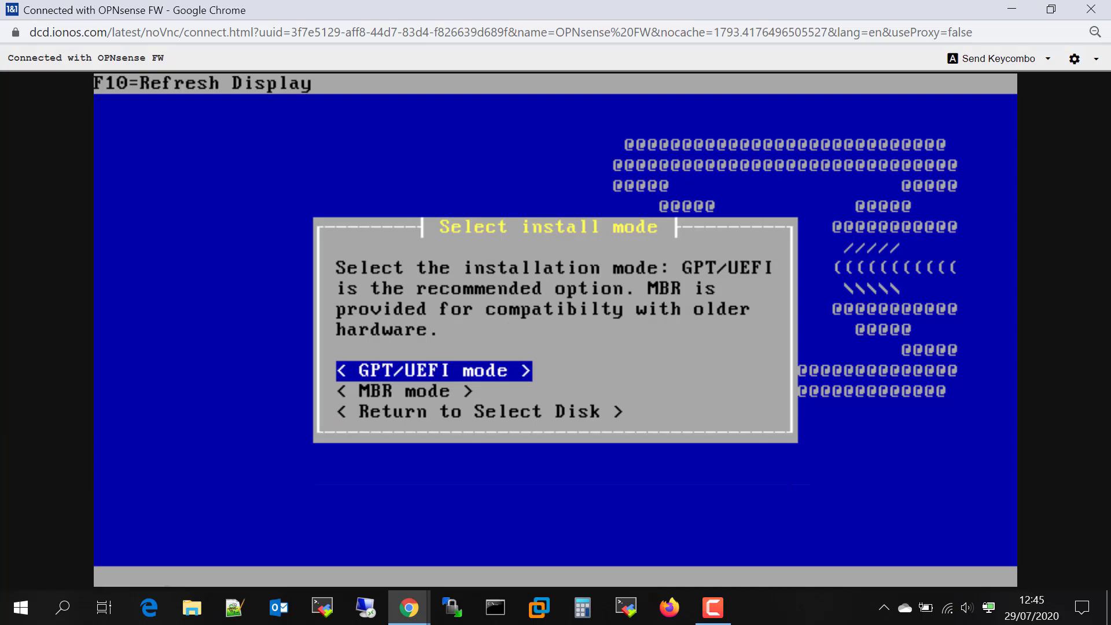
key("Down")
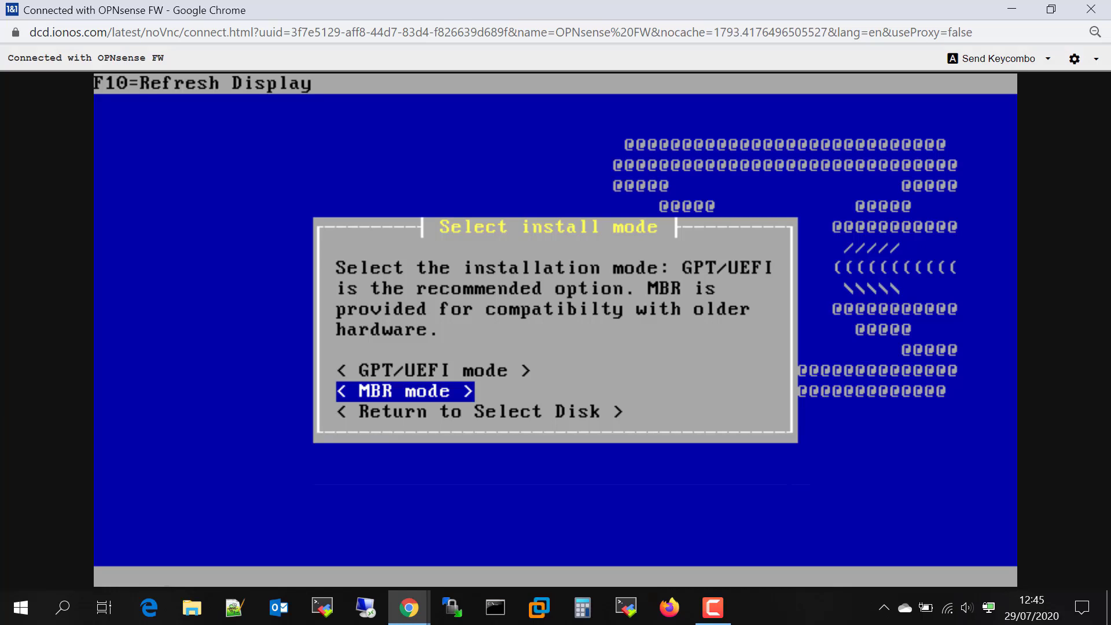
key("Return")
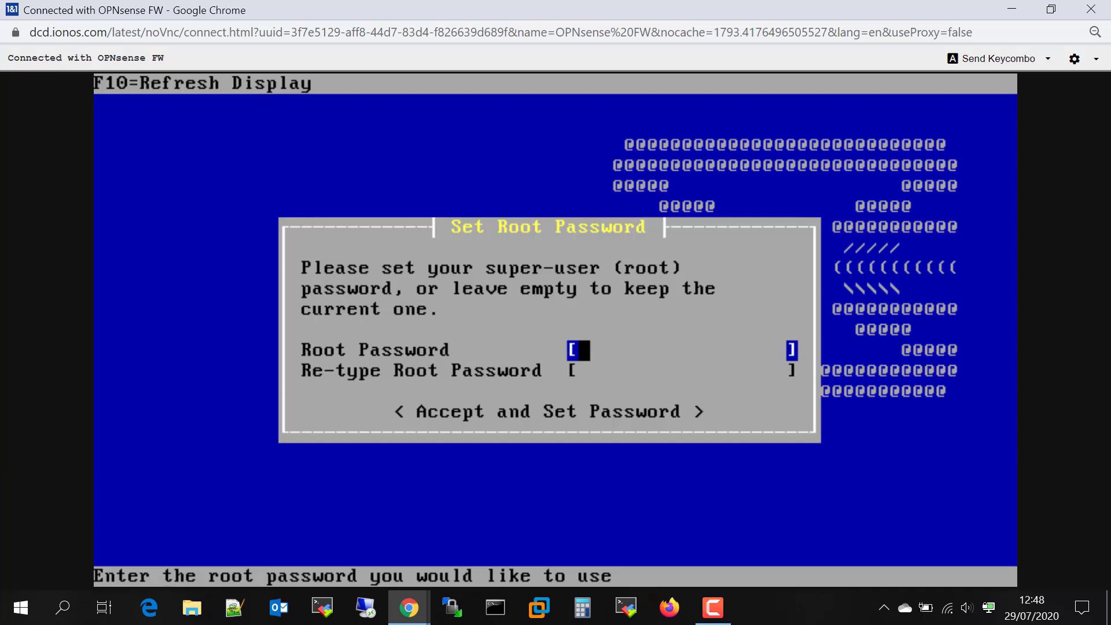
Enter and confirm the new root password, then reboot the installed firewall
type("**********")
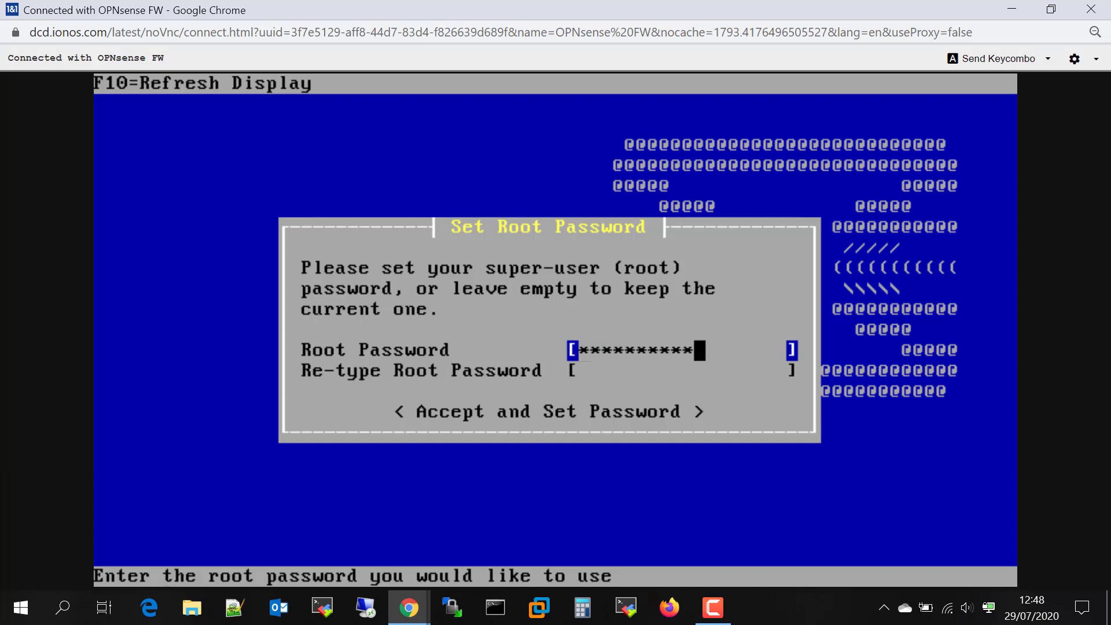
key("Down")
type("********")
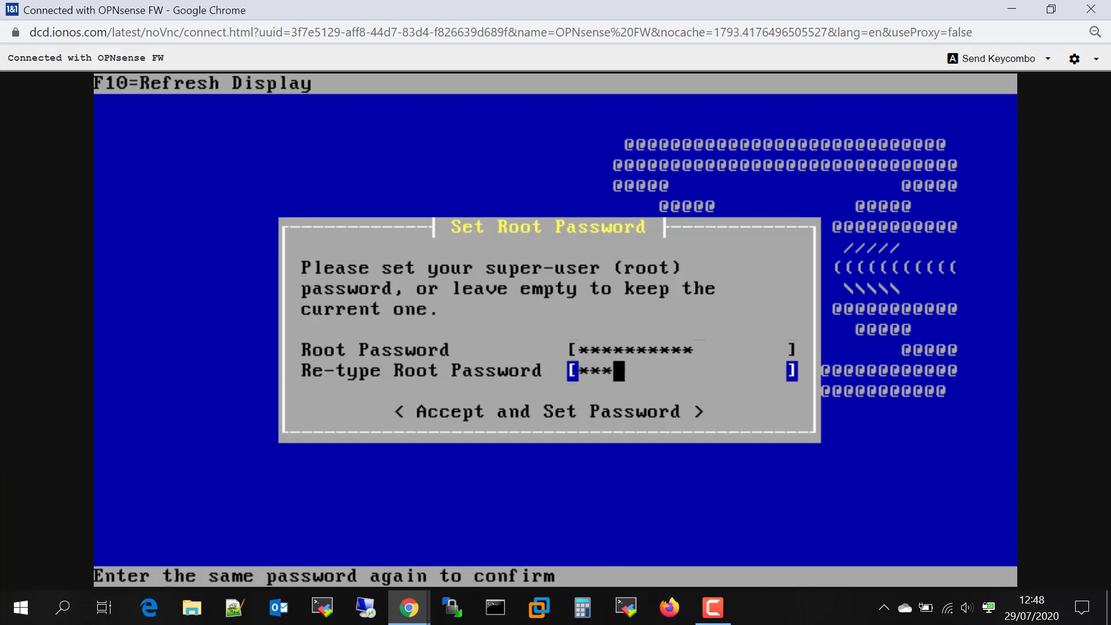
type("**")
key("Tab")
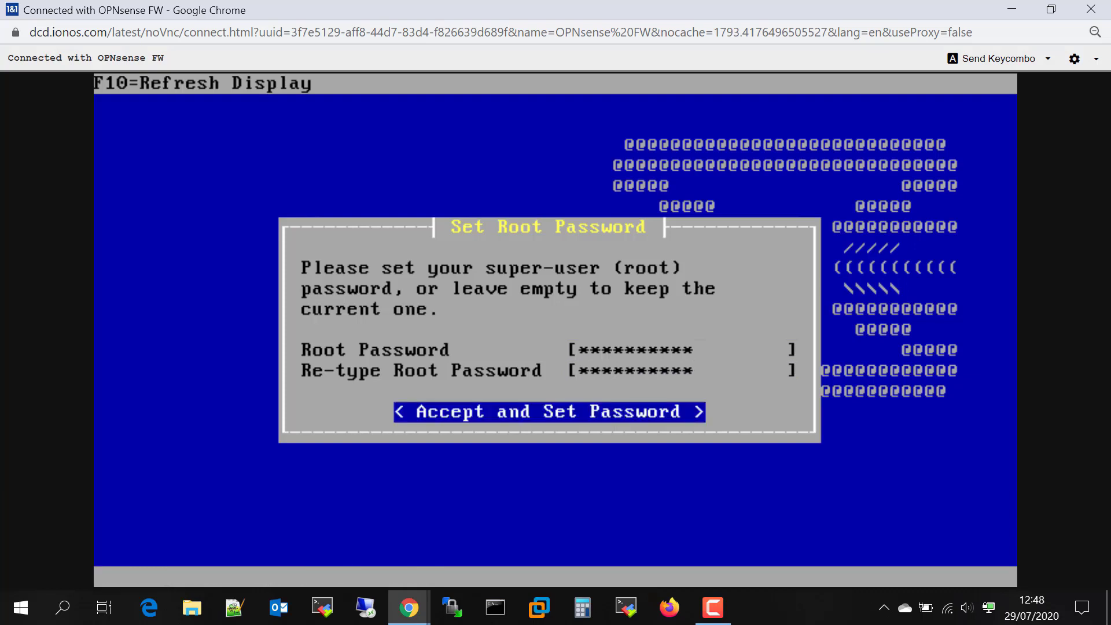
key("Return")
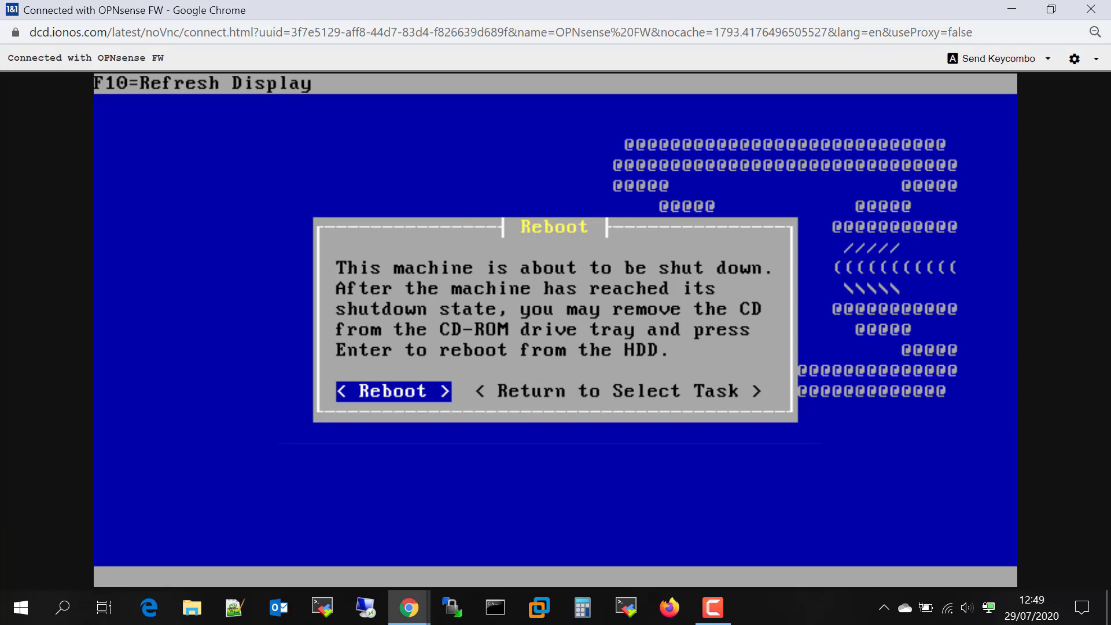
key("Return")
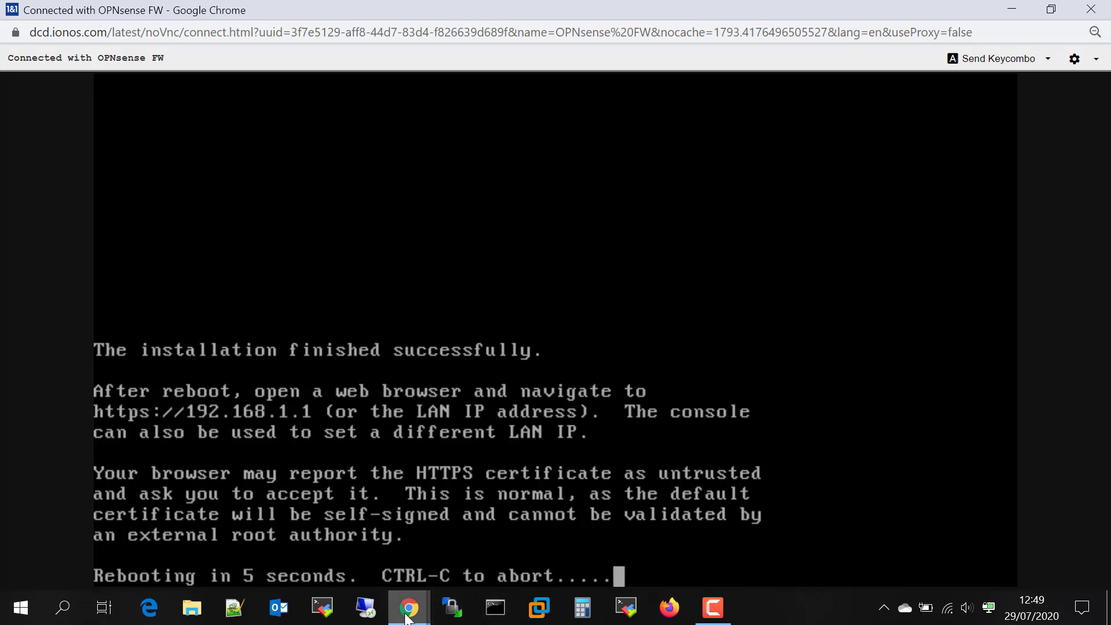
Remove the OPNsense-20.1.iso CD-ROM drive from the OPNsense FW server
mouse_move(408, 607)
left_click(360, 565)
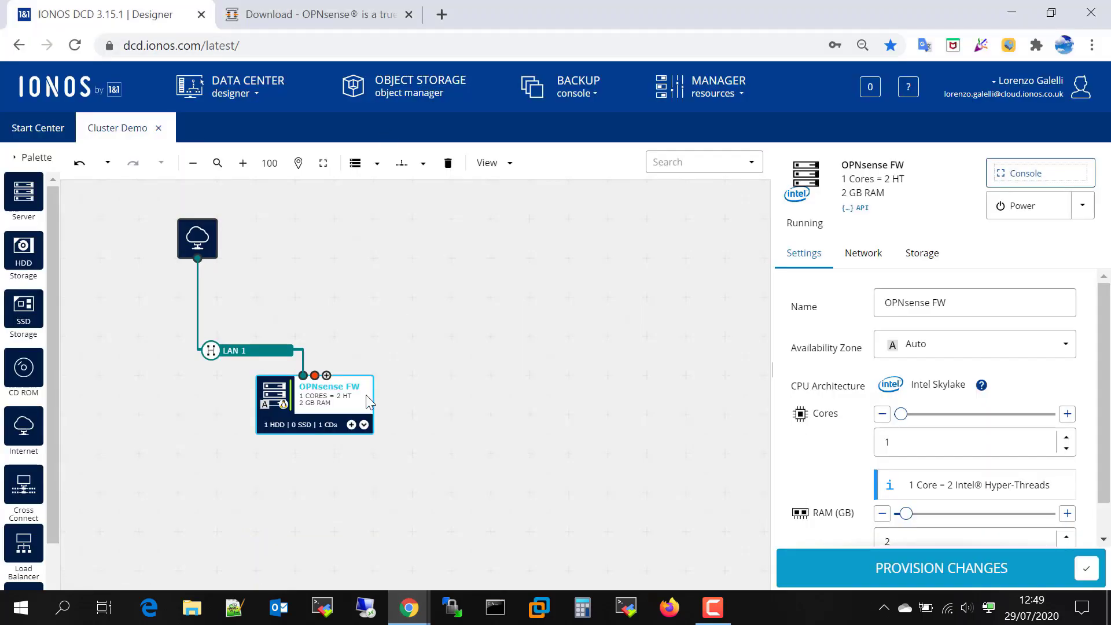
mouse_move(367, 433)
left_click(320, 449)
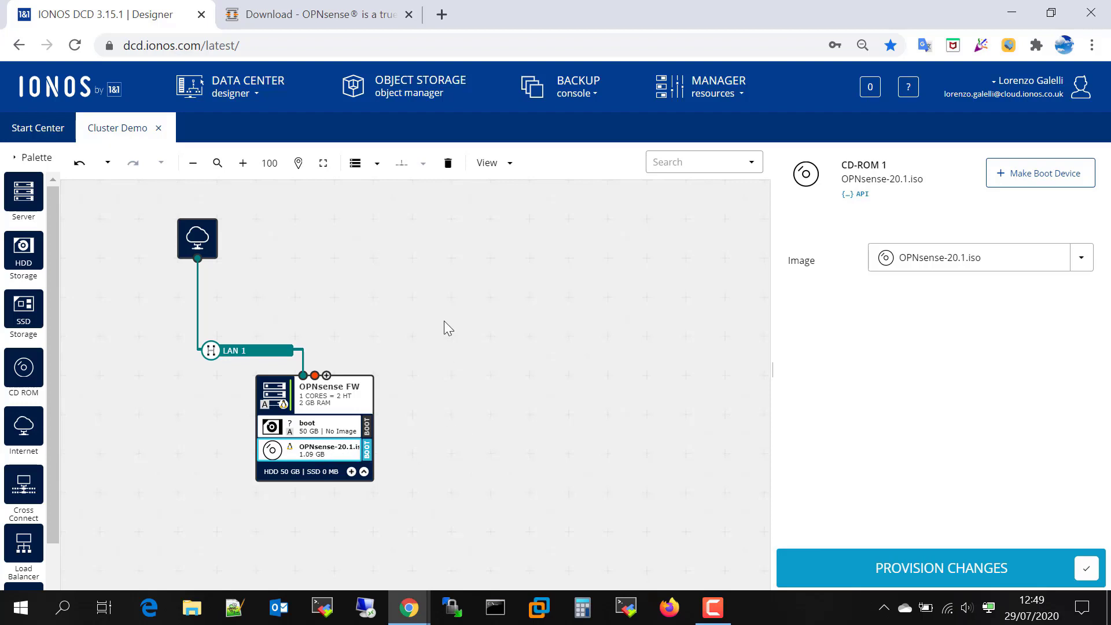
left_click(447, 162)
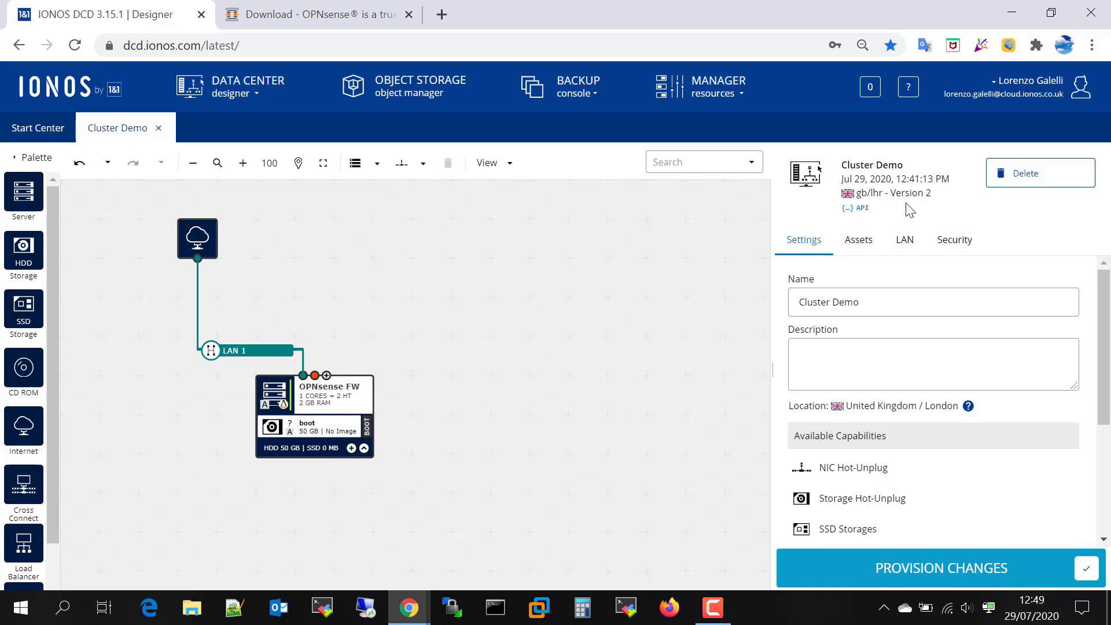
Provision the change, confirming the server reboot with password verification skipped for 60 minutes
left_click(924, 572)
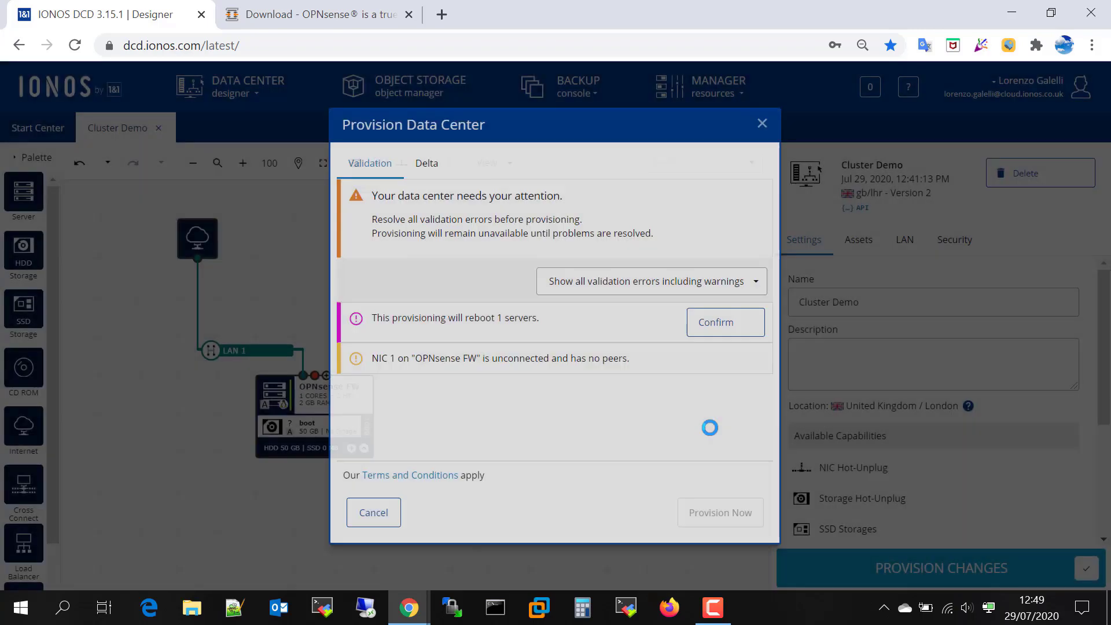
left_click(727, 331)
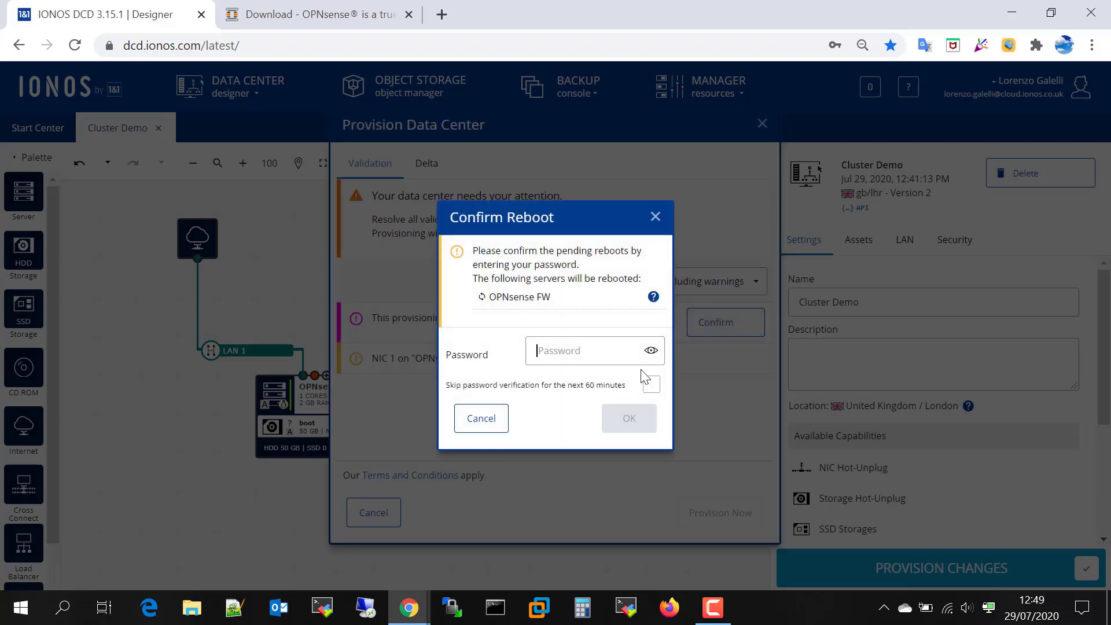
left_click(599, 354)
left_click(598, 384)
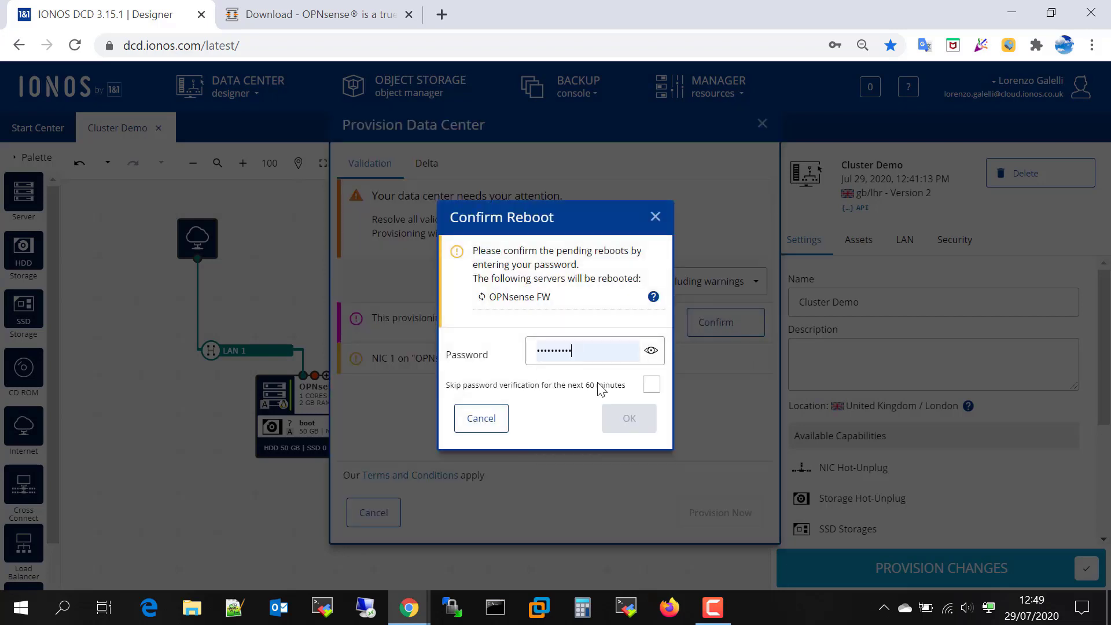
left_click(651, 385)
left_click(633, 418)
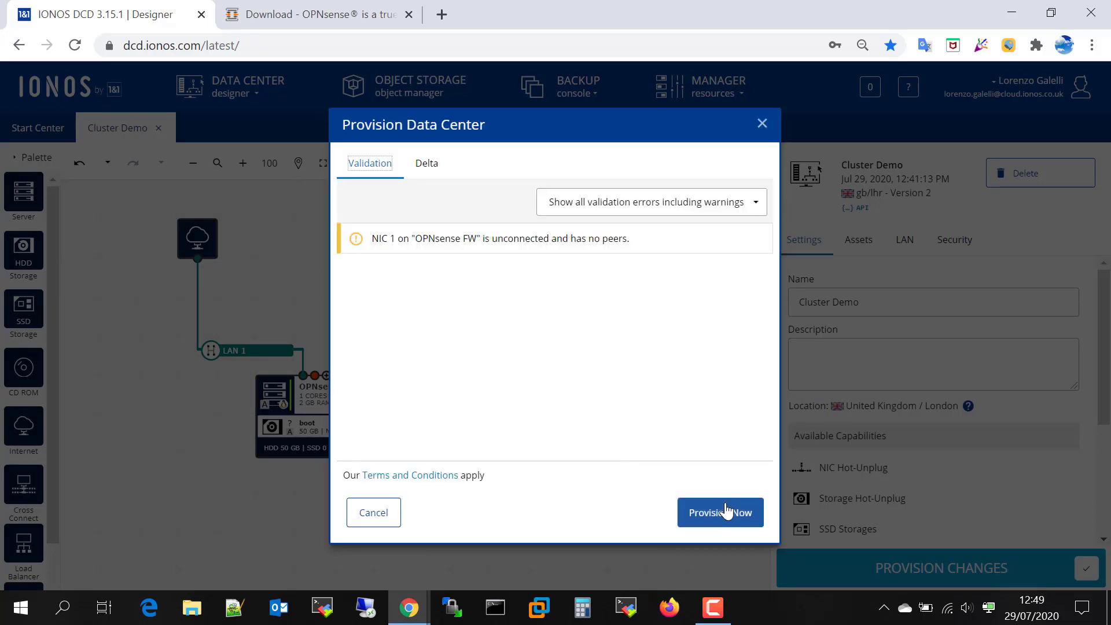
left_click(722, 511)
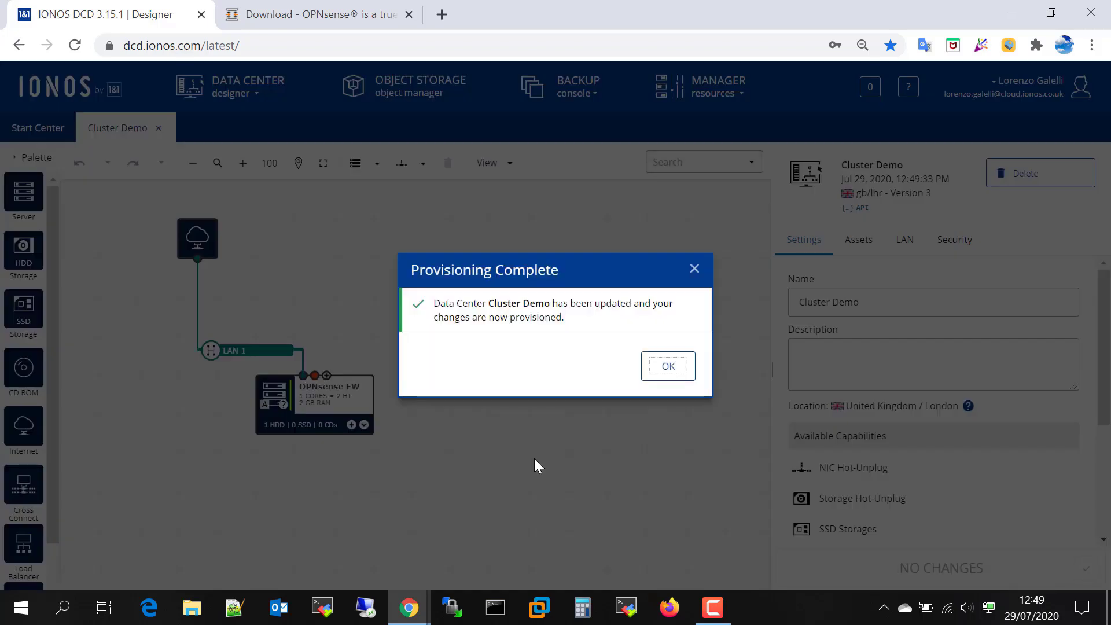
left_click(662, 371)
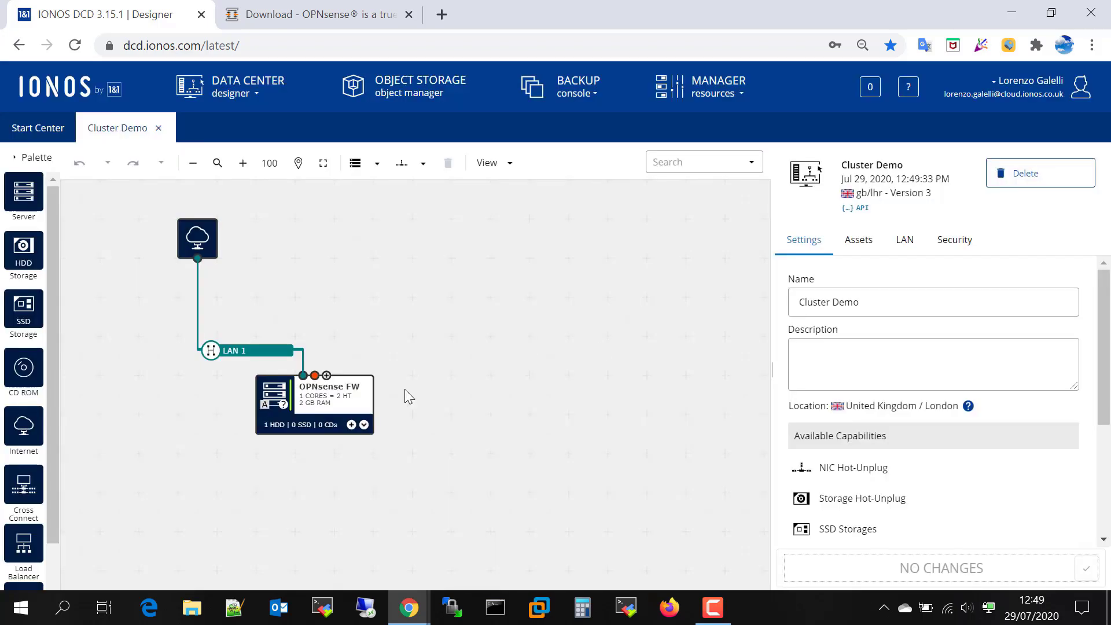
Bring back the disconnected noVNC window and reconnect it to the OPNsense FW server
mouse_move(409, 608)
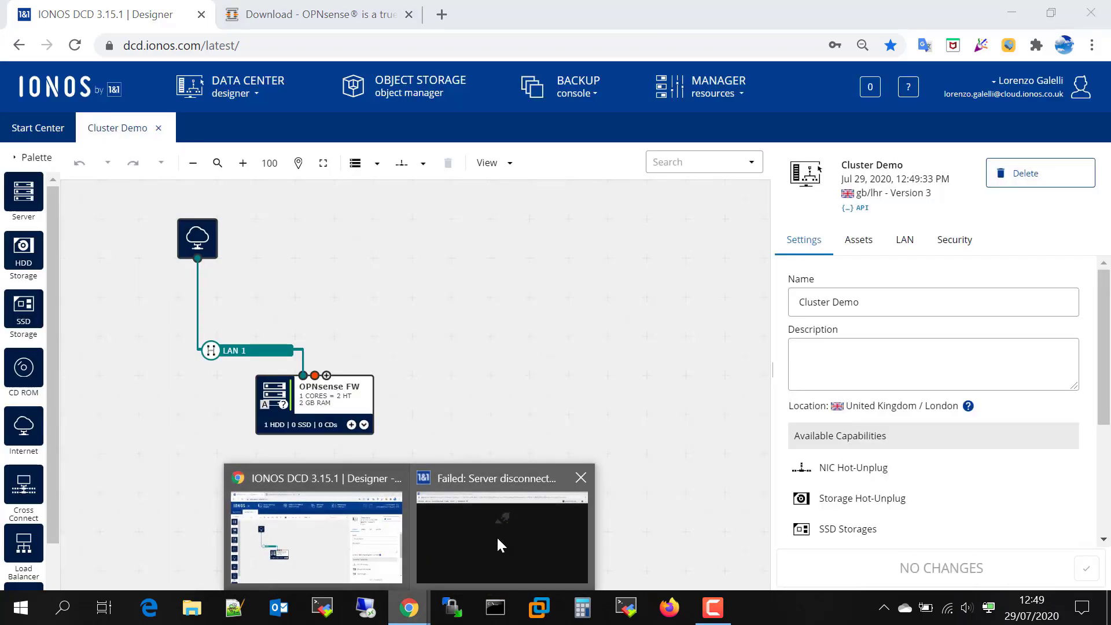
left_click(496, 535)
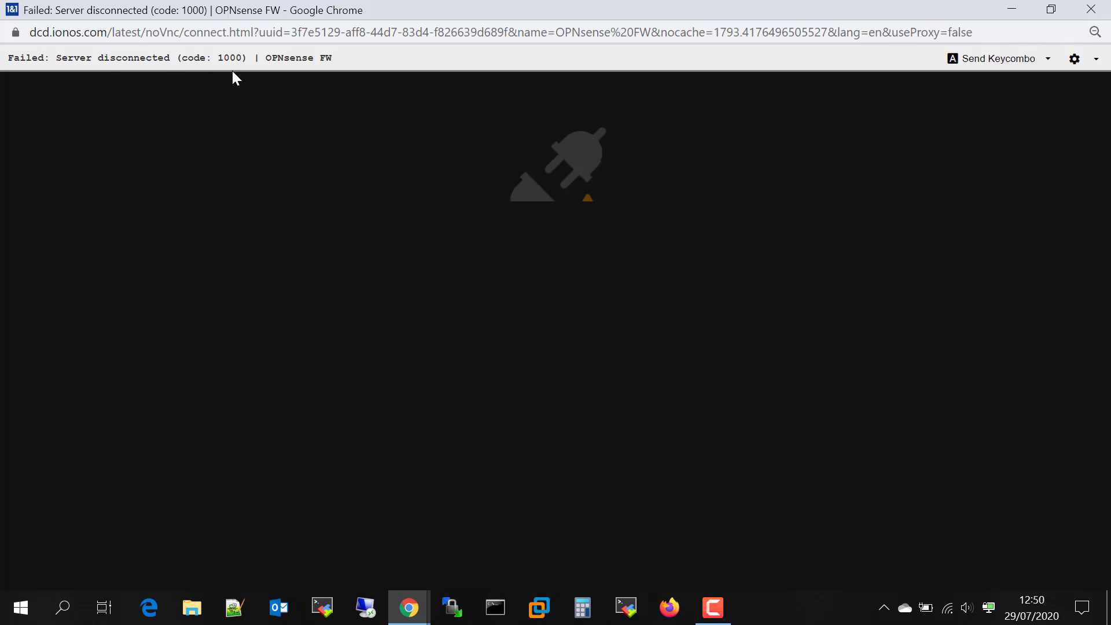
left_click(1088, 66)
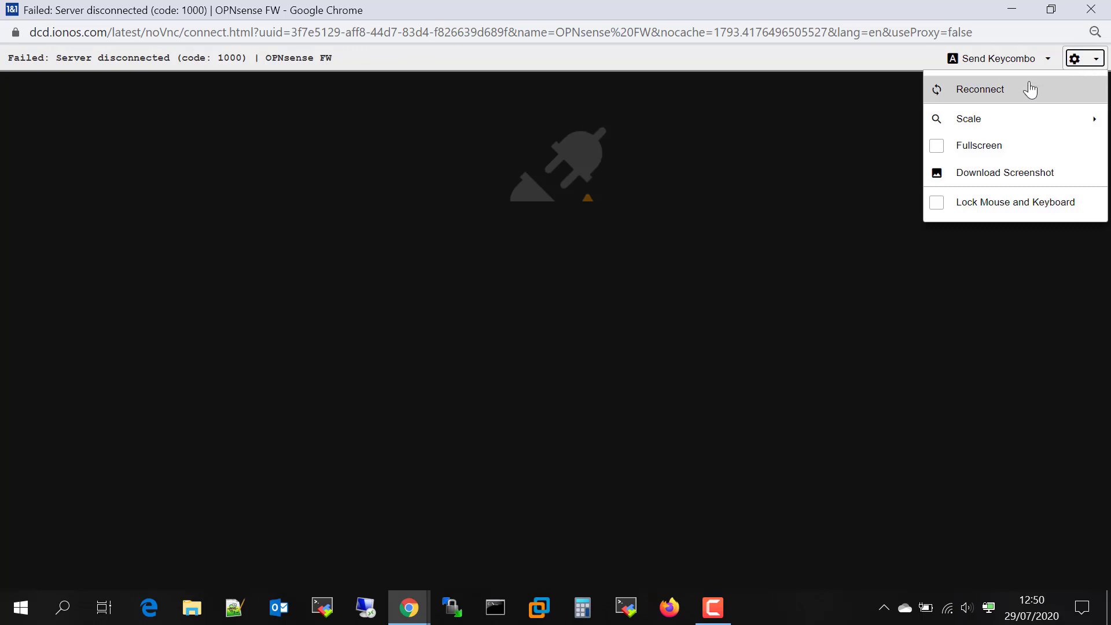
left_click(964, 98)
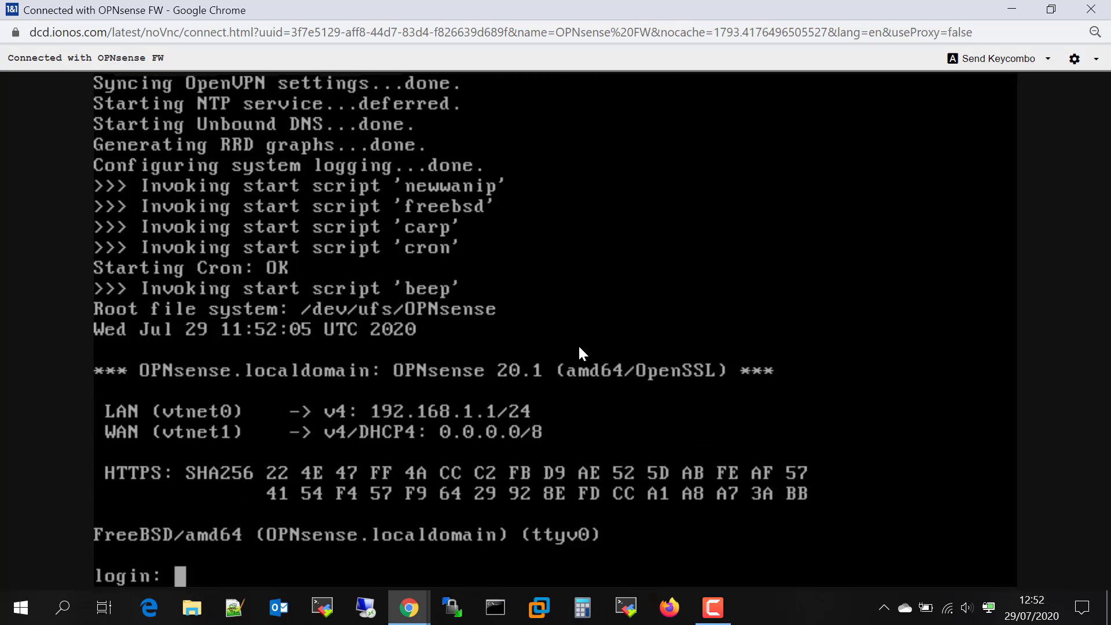
Log in as root and choose menu option 1, Assign interfaces
type("root")
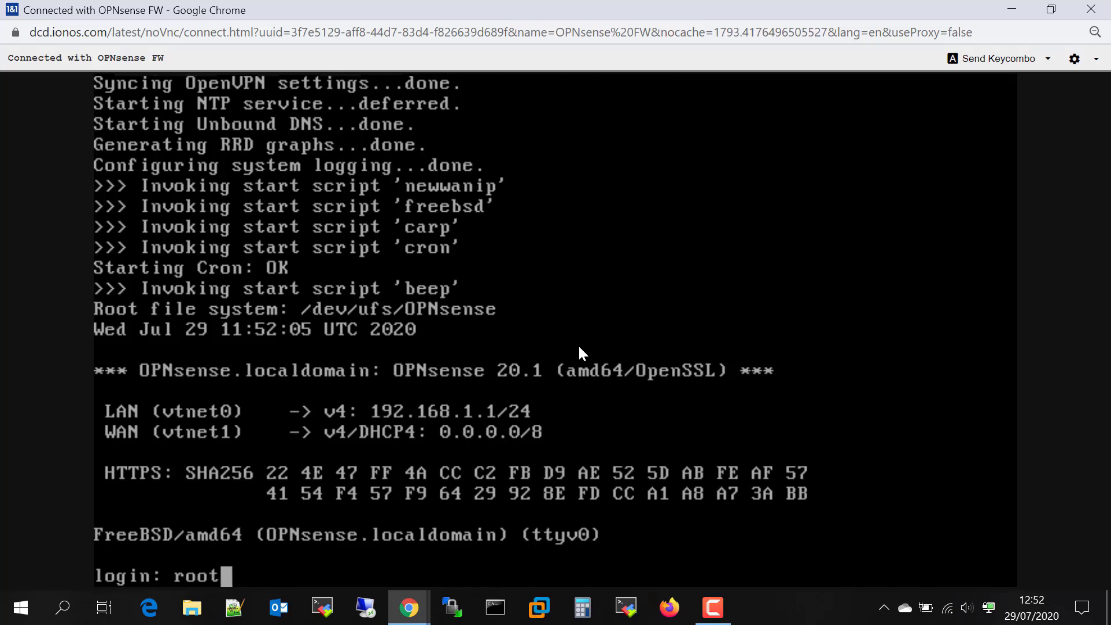
key("Return")
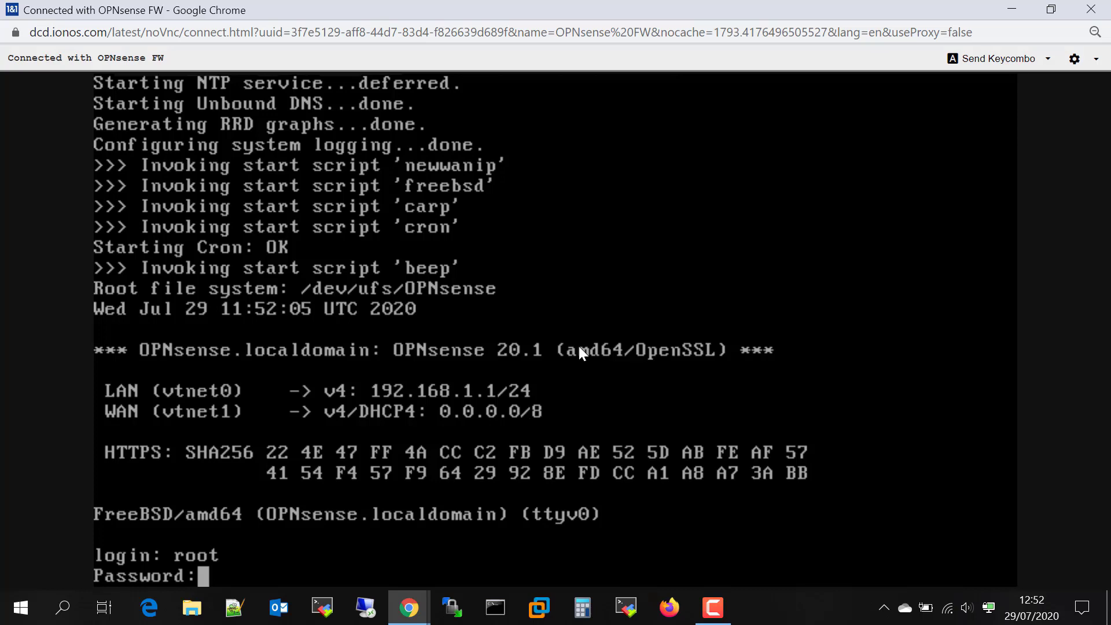
key("Return")
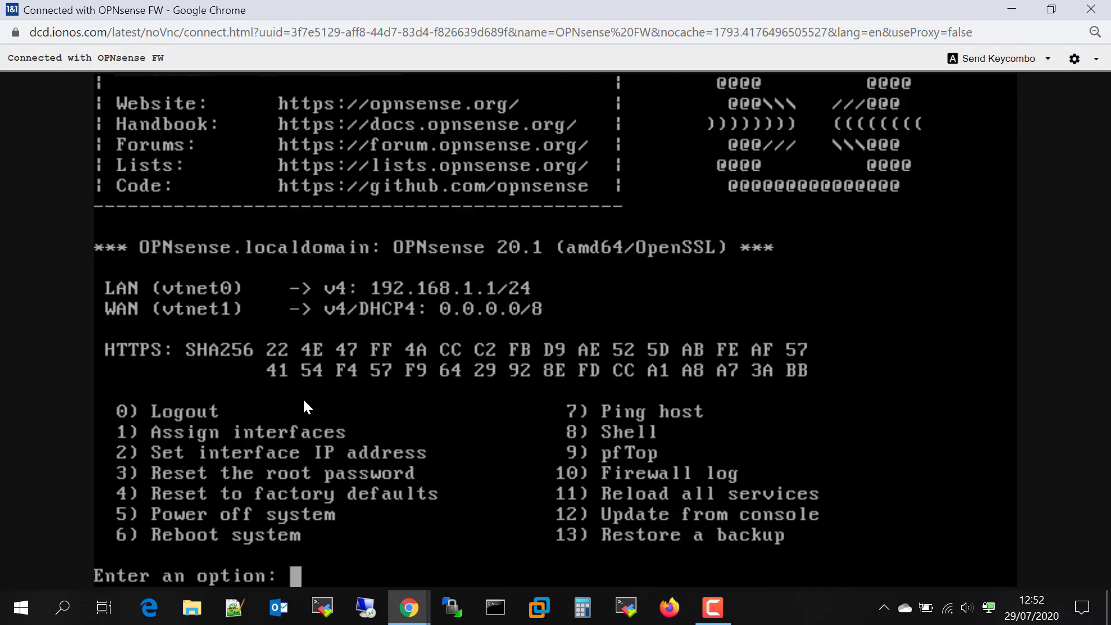
type("1")
key("Return")
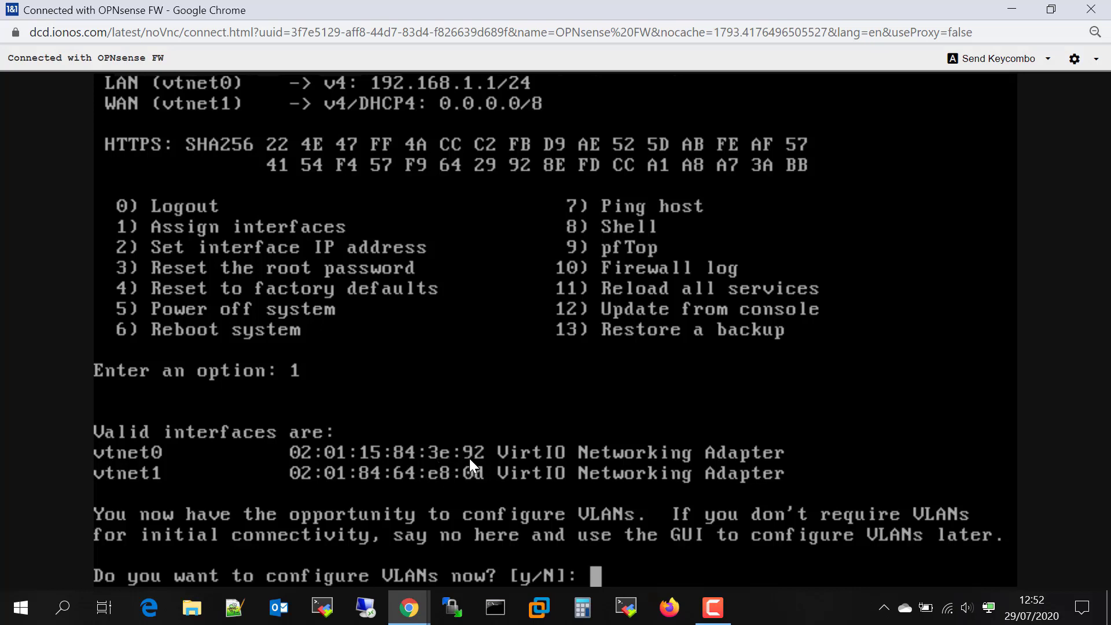
mouse_move(409, 607)
left_click(338, 537)
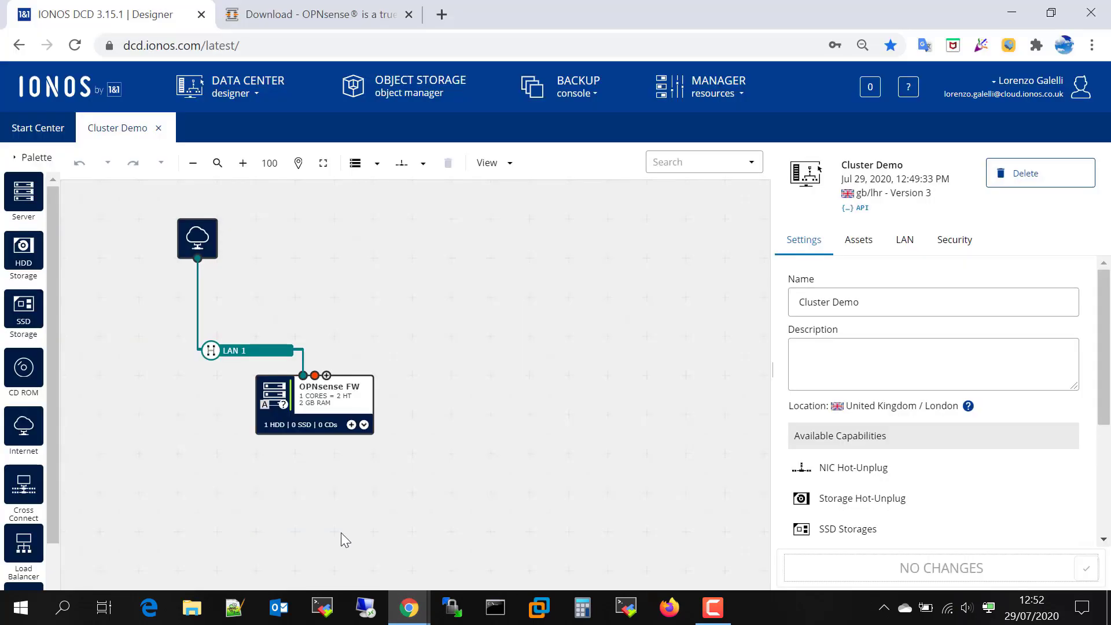
left_click(346, 391)
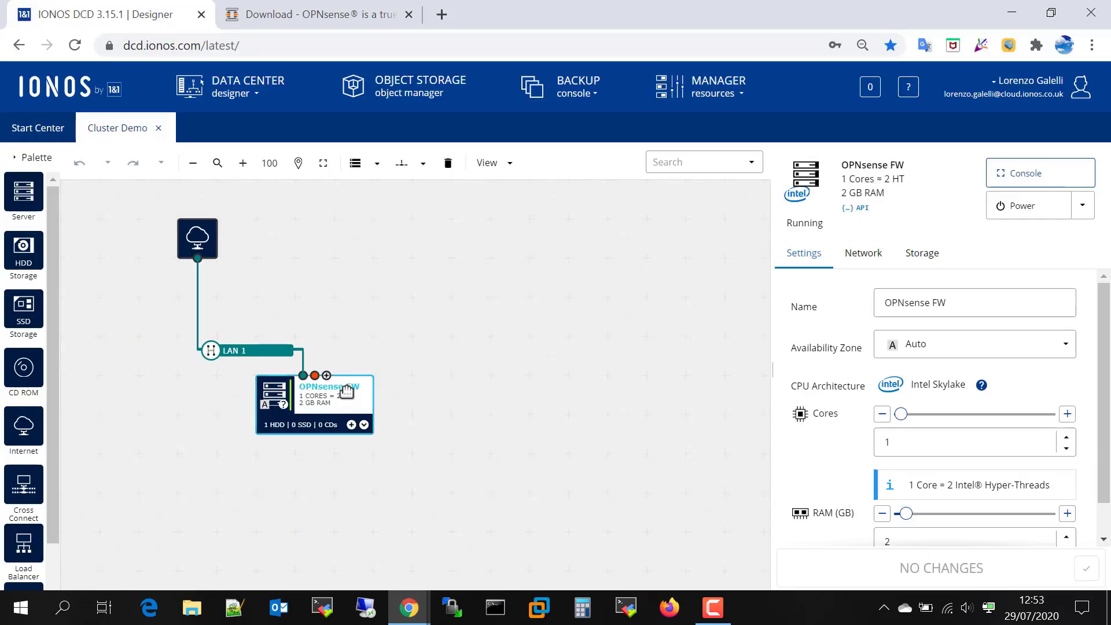
left_click(873, 260)
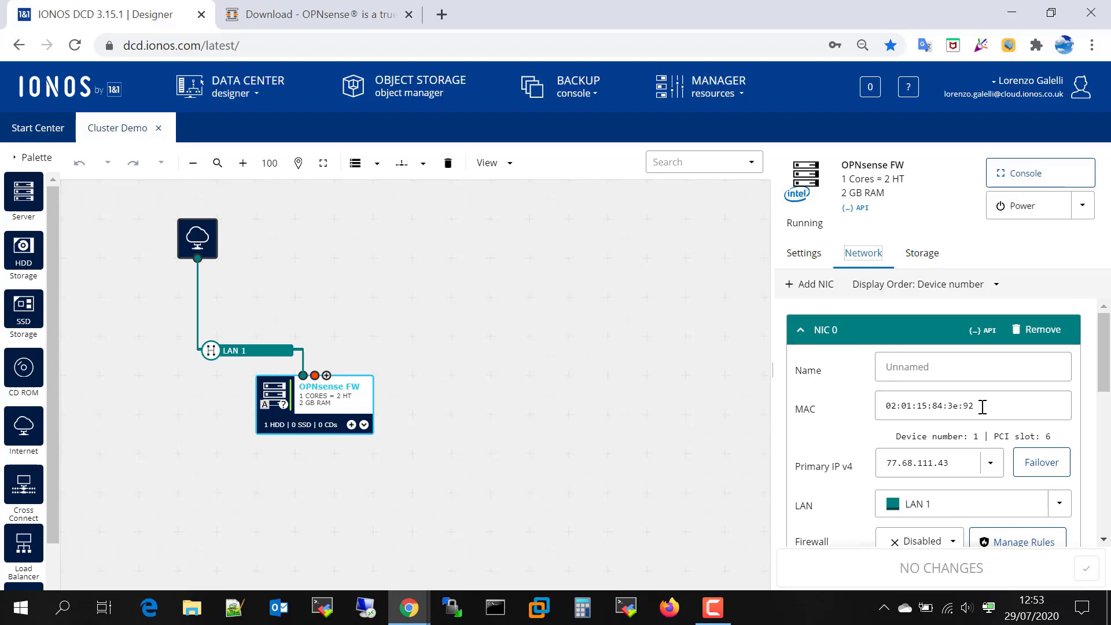
scroll(982, 411, "down", 5)
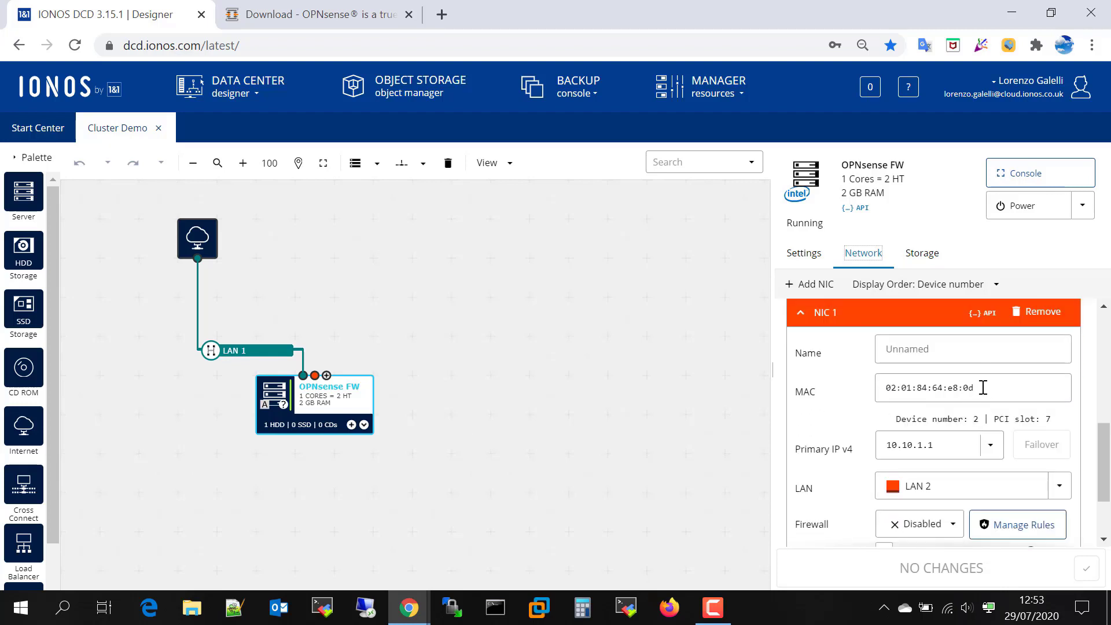
scroll(979, 399, "up", 5)
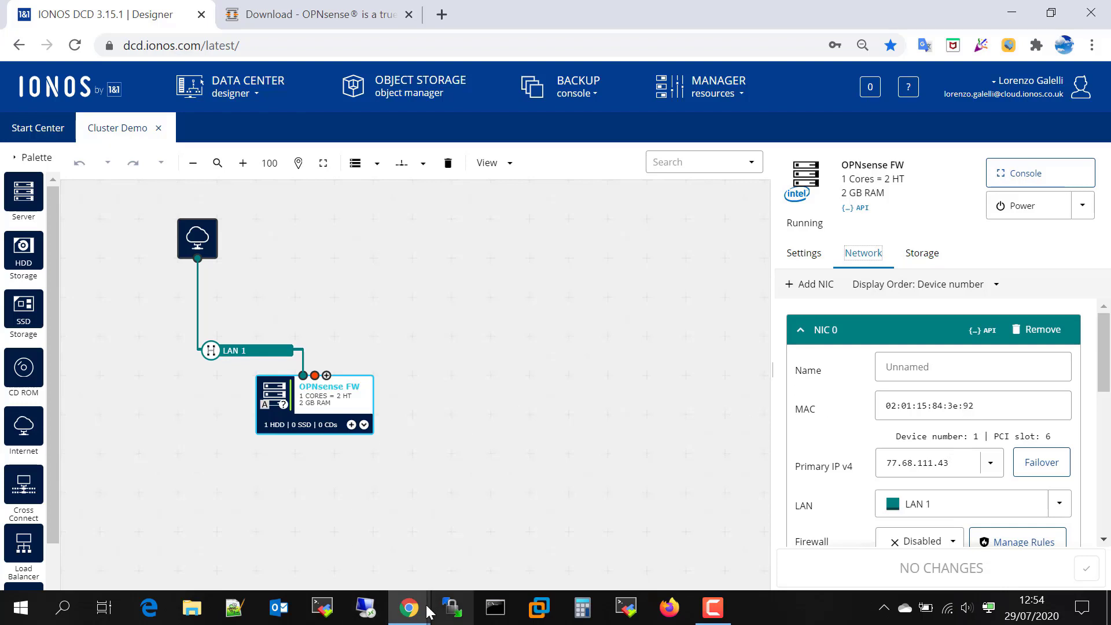
left_click(409, 616)
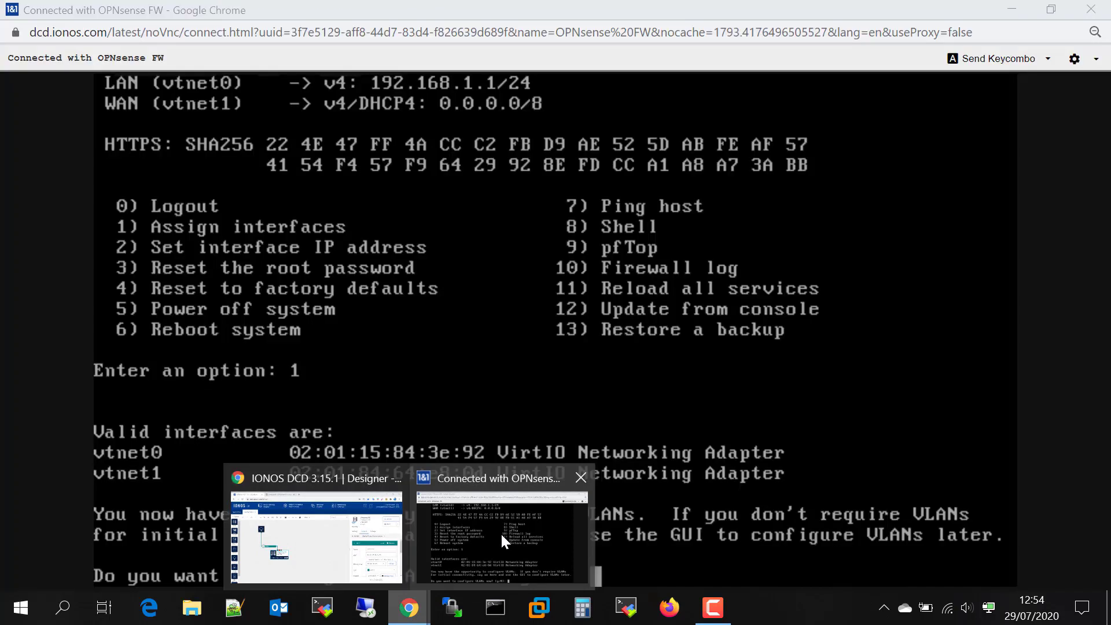
Assign vtnet0 to WAN and vtnet1 to LAN, with no VLANs or optional interfaces, and confirm
left_click(501, 533)
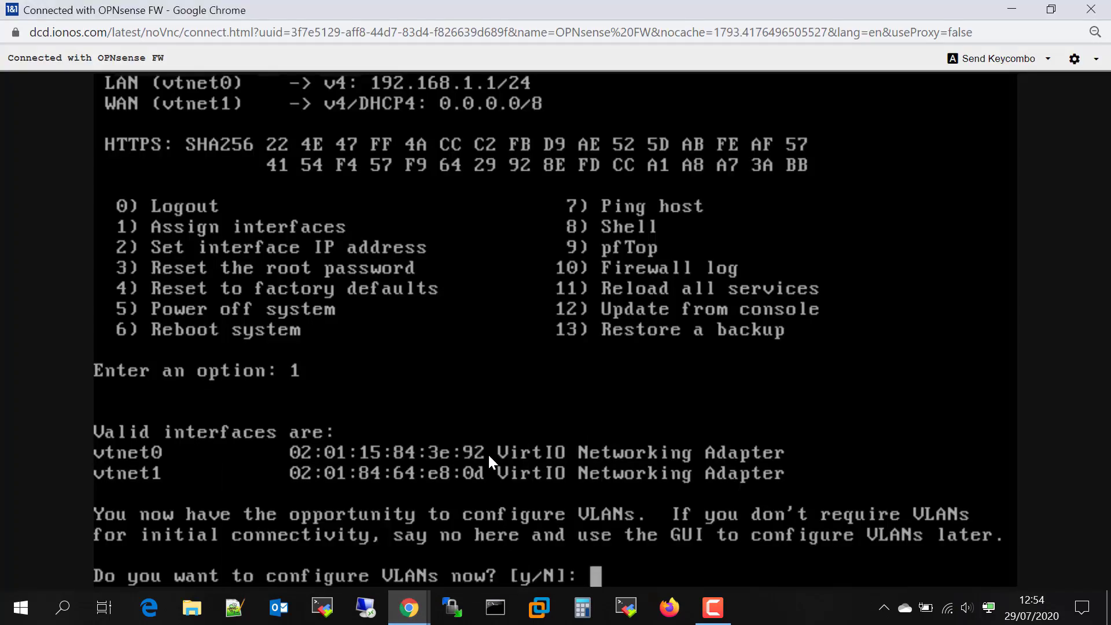
type("n")
key("Return")
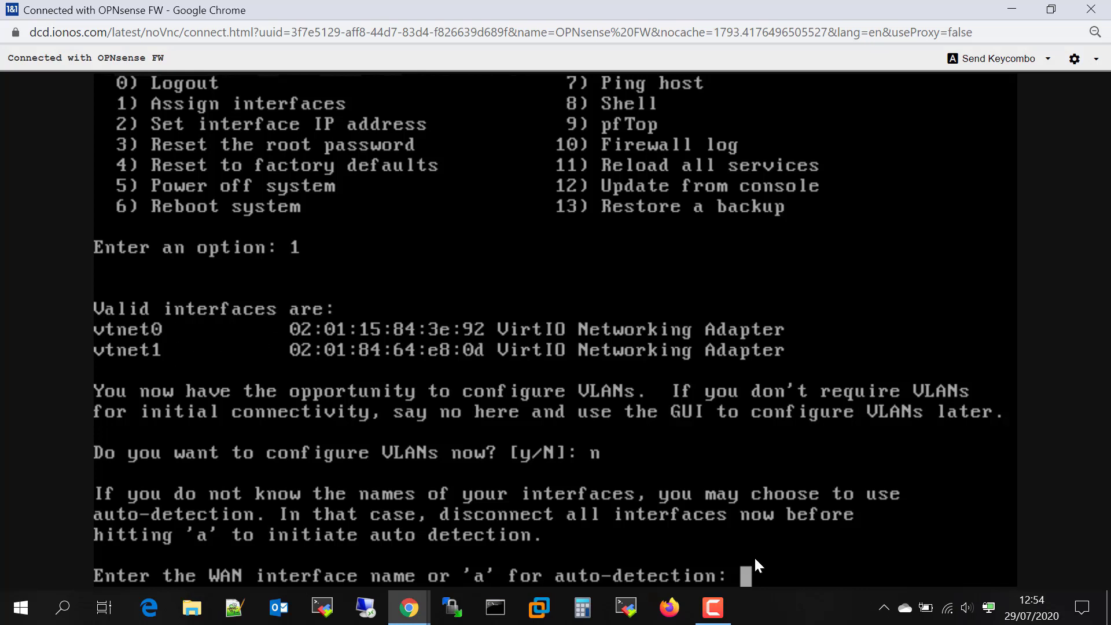
type("vtnet0")
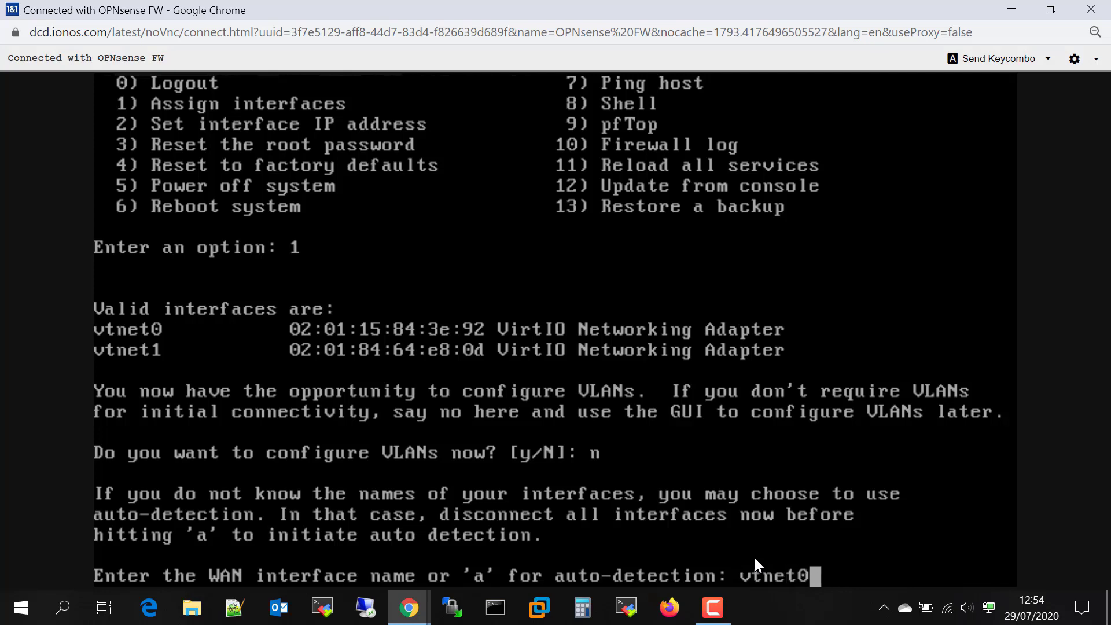
key("Return")
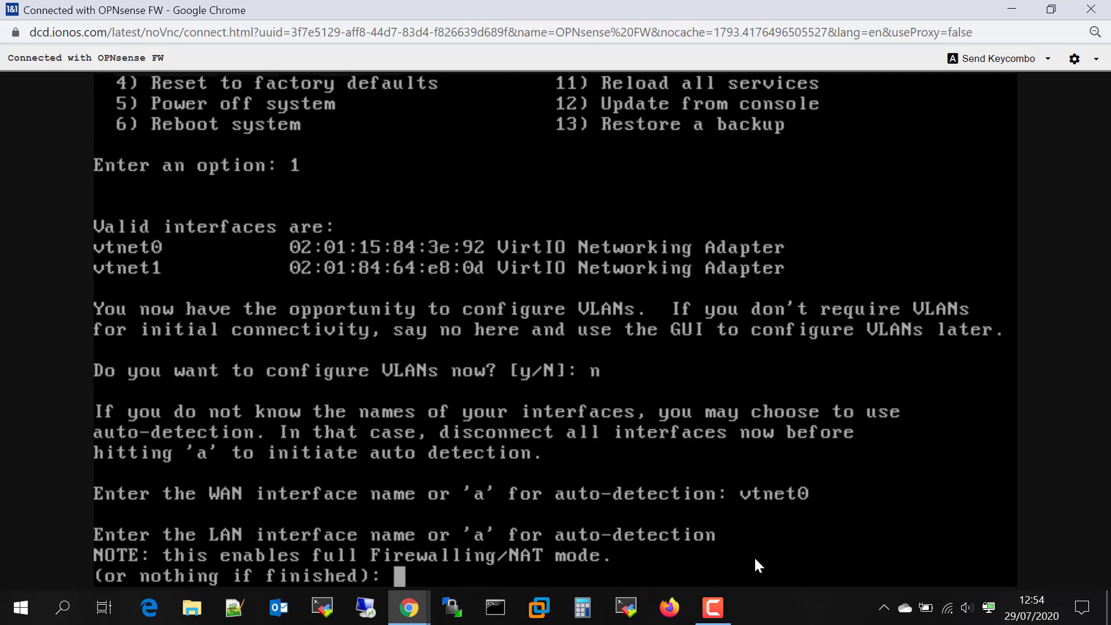
type("vtnet1")
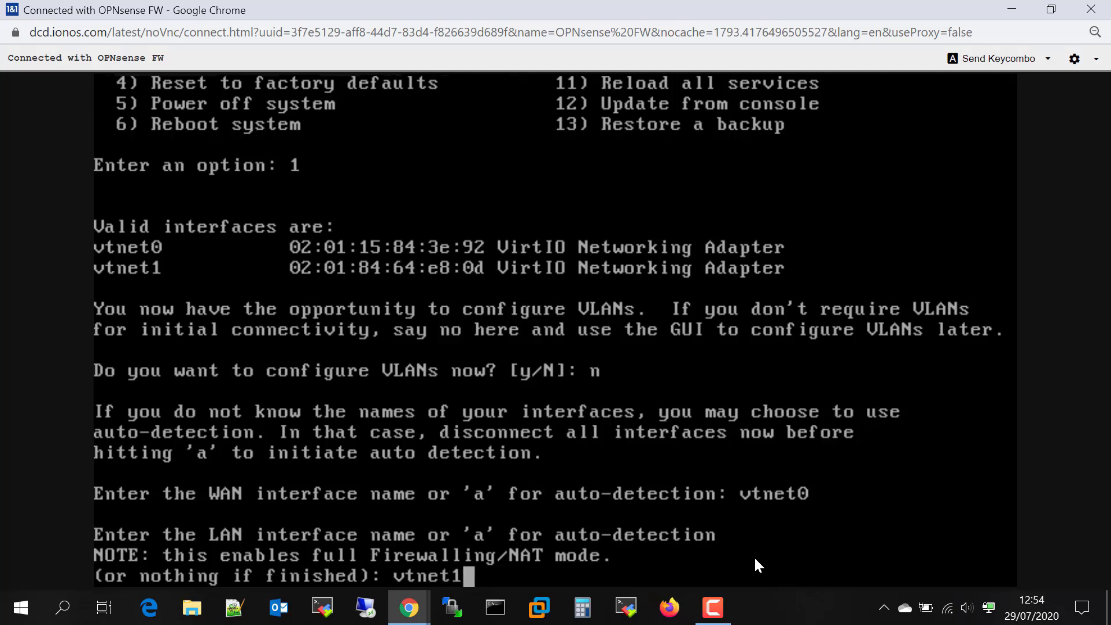
key("Return")
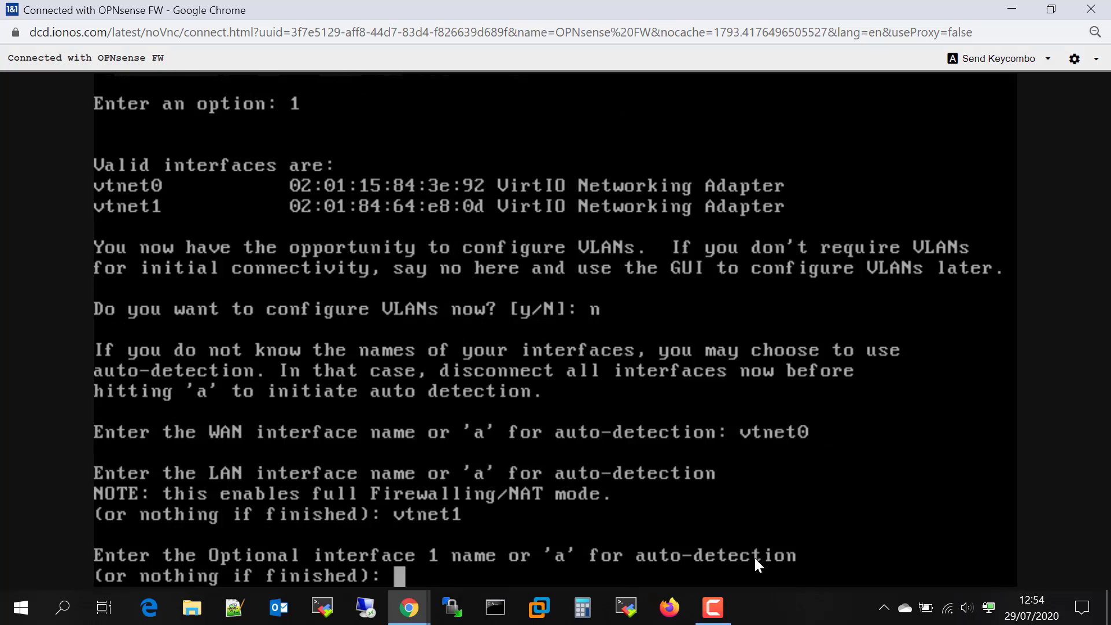
key("Return")
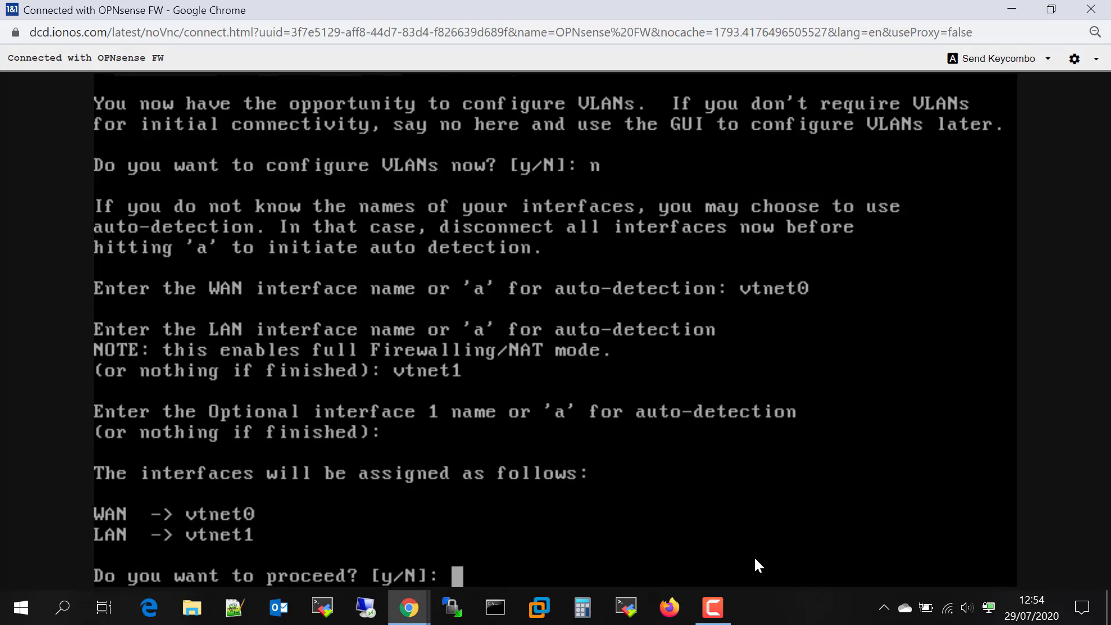
type("y")
key("Return")
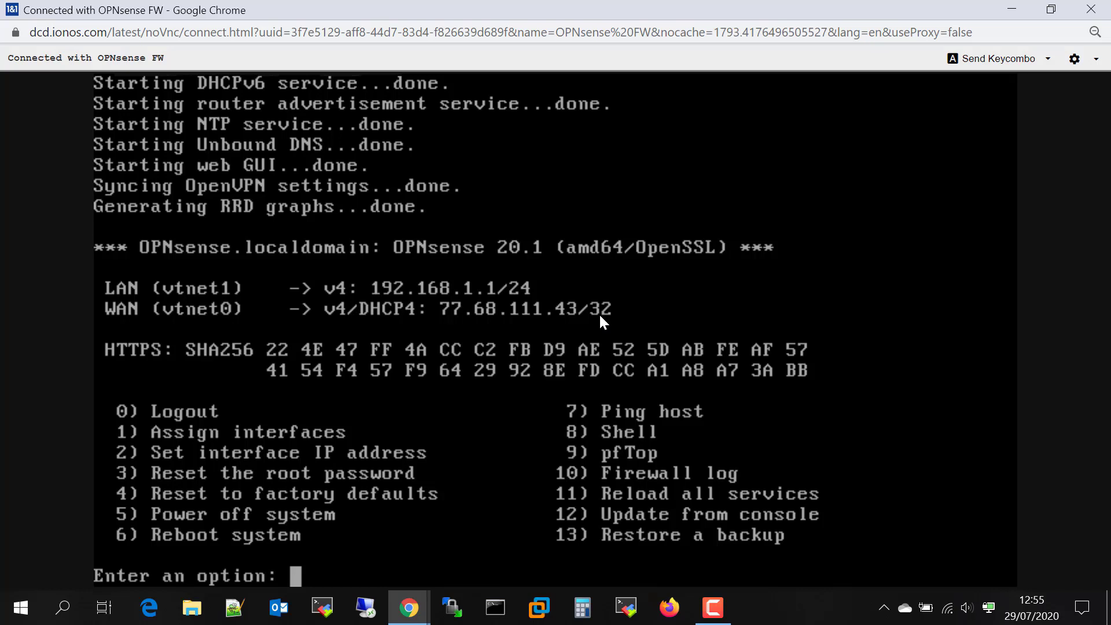
Ping 8.8.8.8 via option 7, get 'Host is down', then stop it with Ctrl+C
type("7")
key("Return")
type("8.8.88")
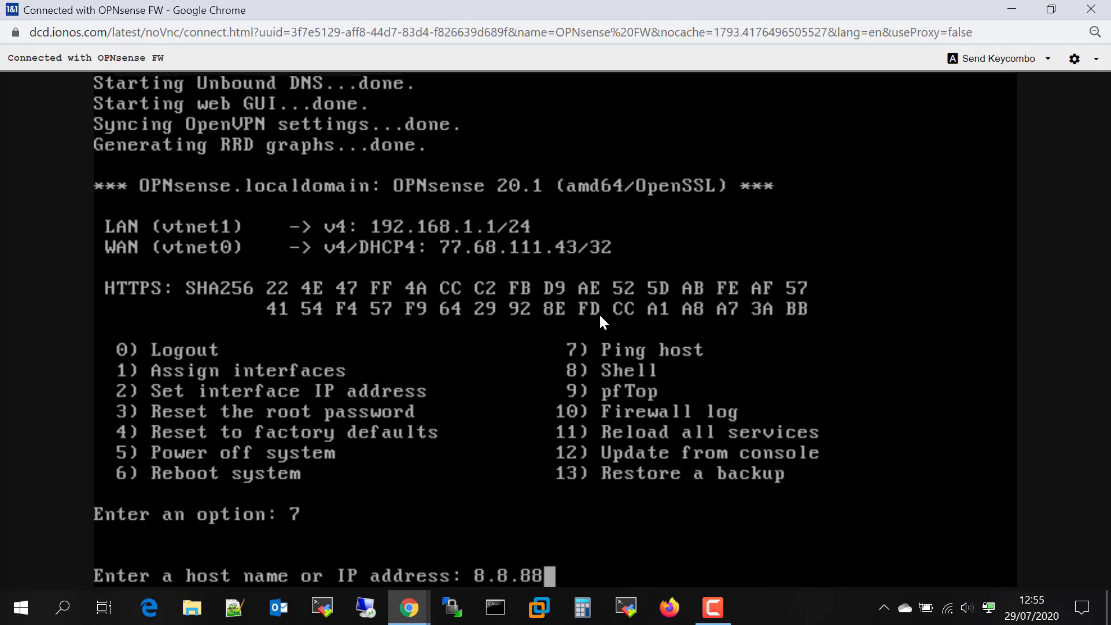
key("BackSpace")
type(".8.8")
key("Return")
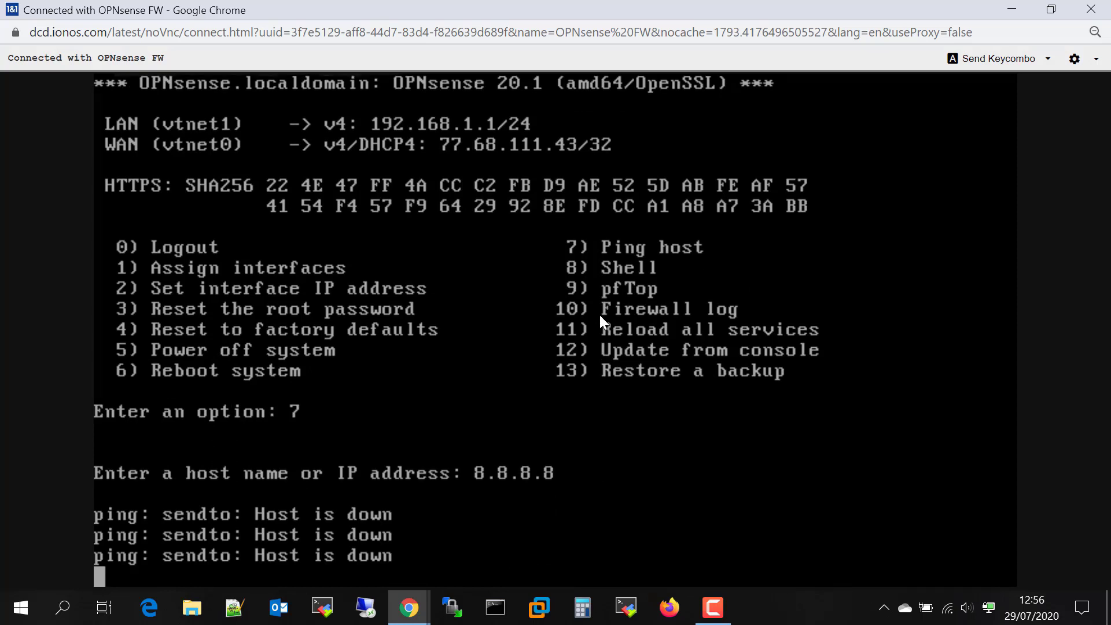
key("ctrl+c")
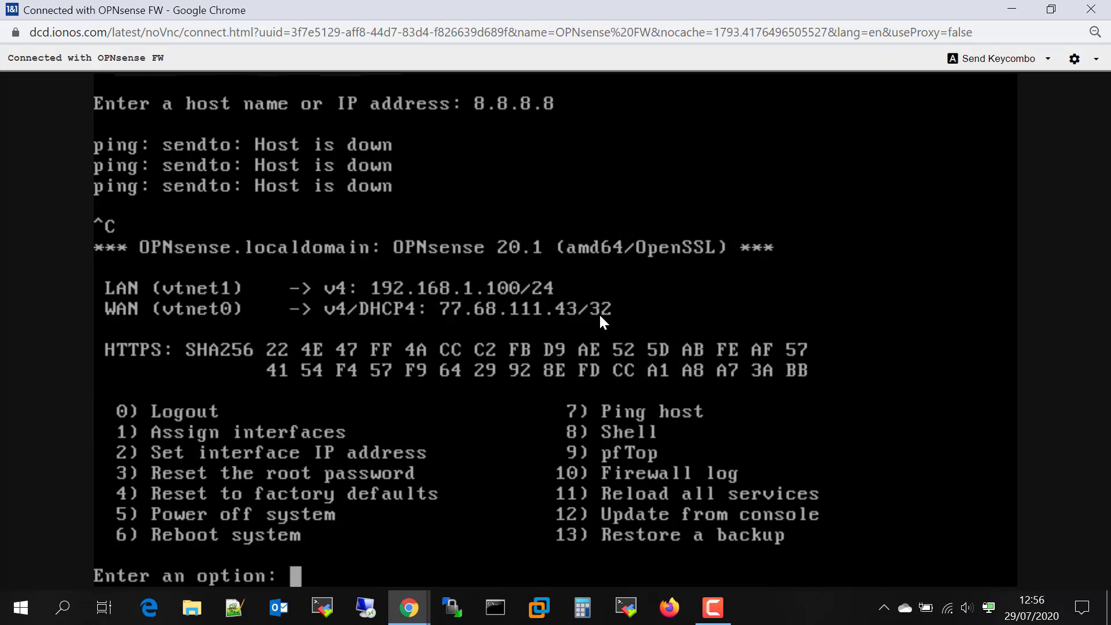
Set the WAN interface (2) to static IPv4 77.68.111.43 instead of DHCP
type("2")
key("Return")
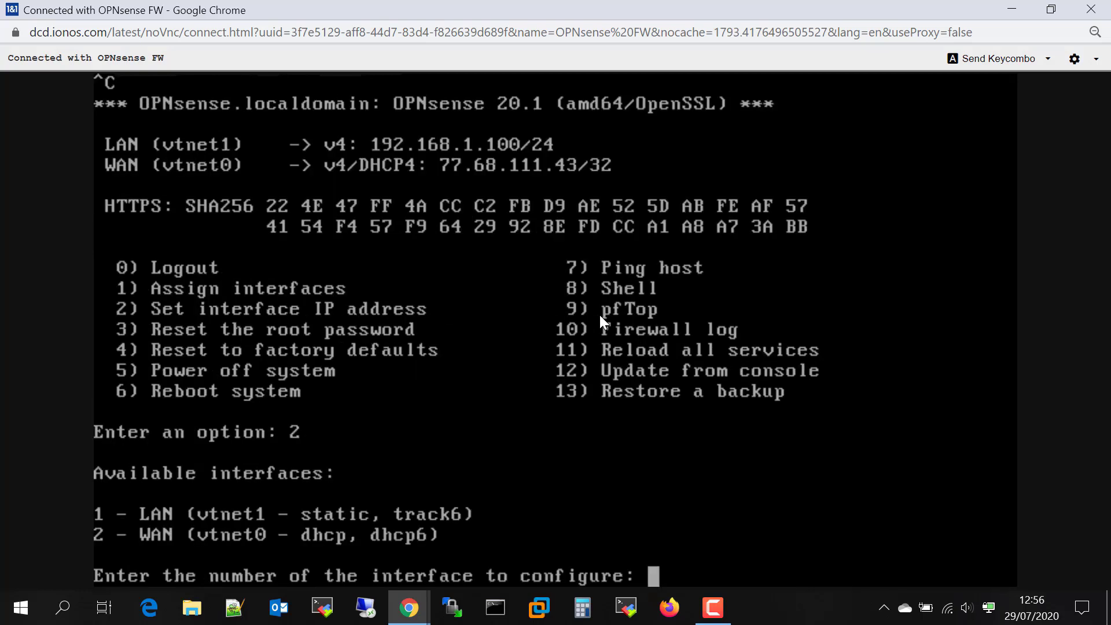
type("2")
key("Return")
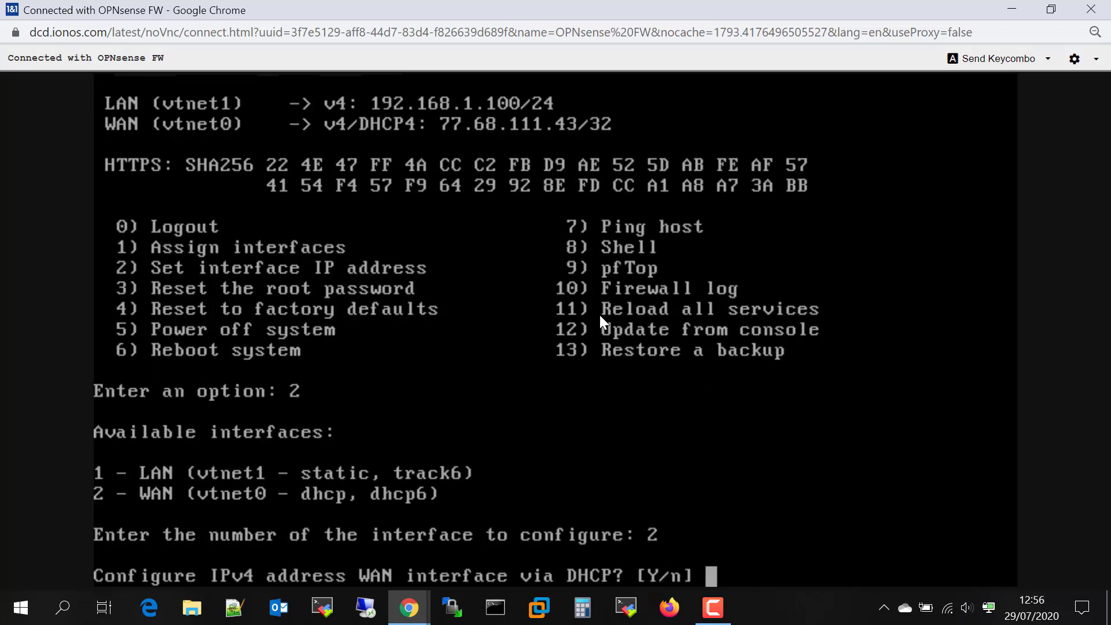
type("n")
key("Return")
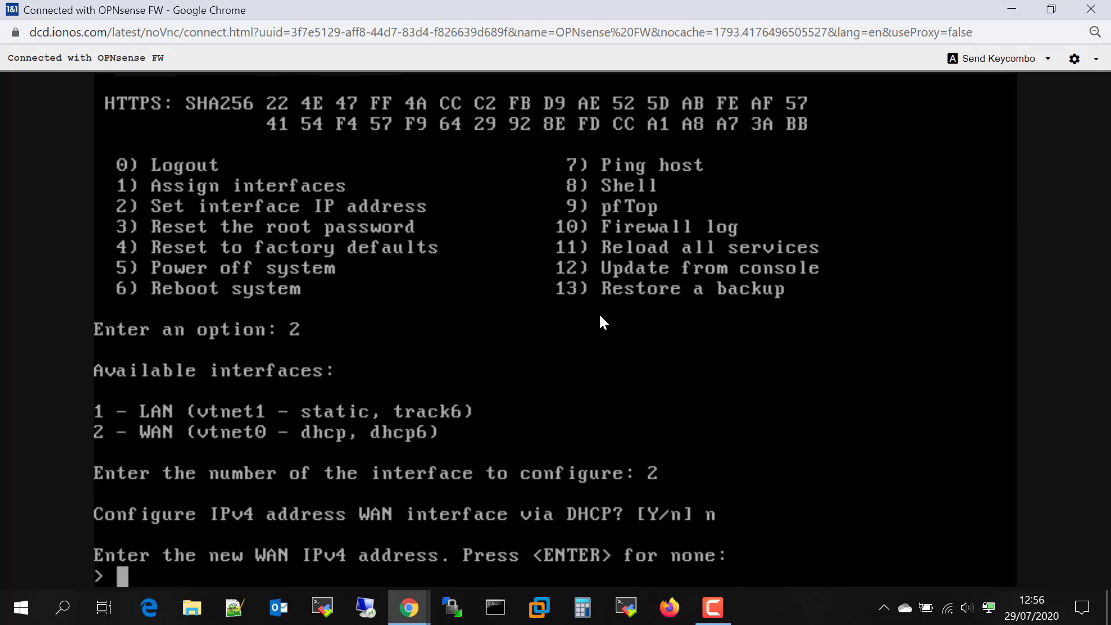
type("77.68.111.")
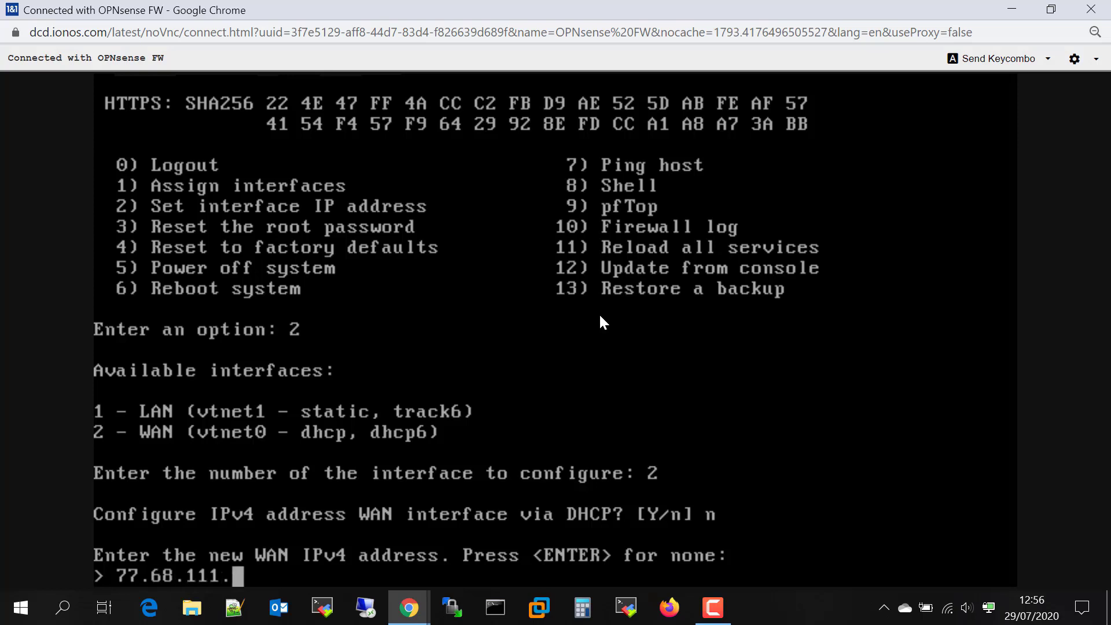
type("43")
key("Return")
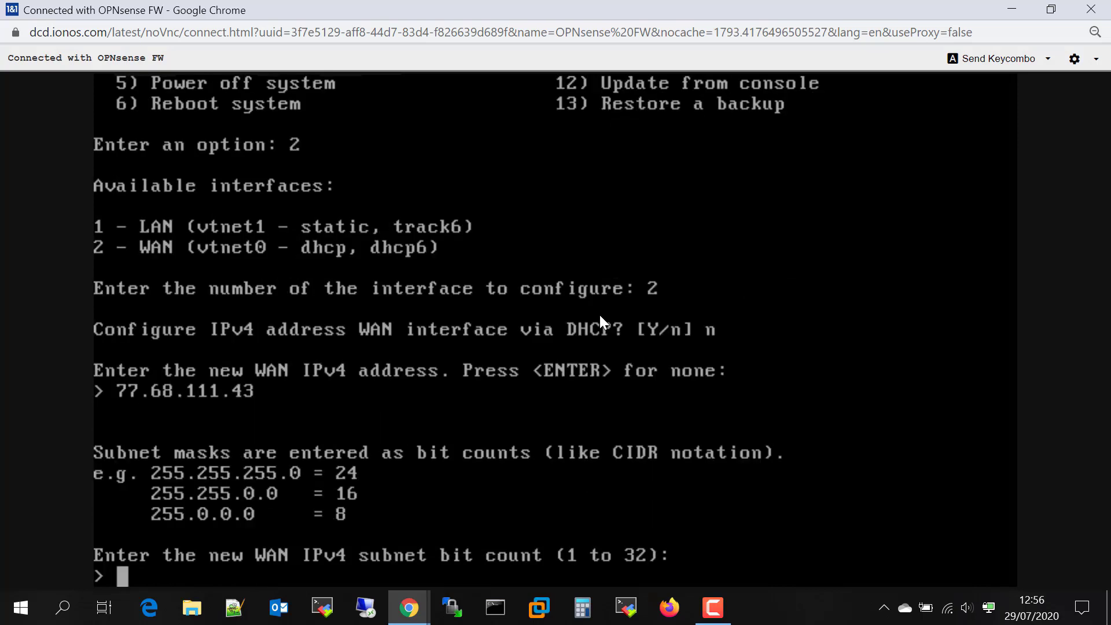
Give WAN a /24 subnet and gateway 77.68.111.1, keeping DNS, DHCP6 and HTTPS defaults
type("24")
key("Return")
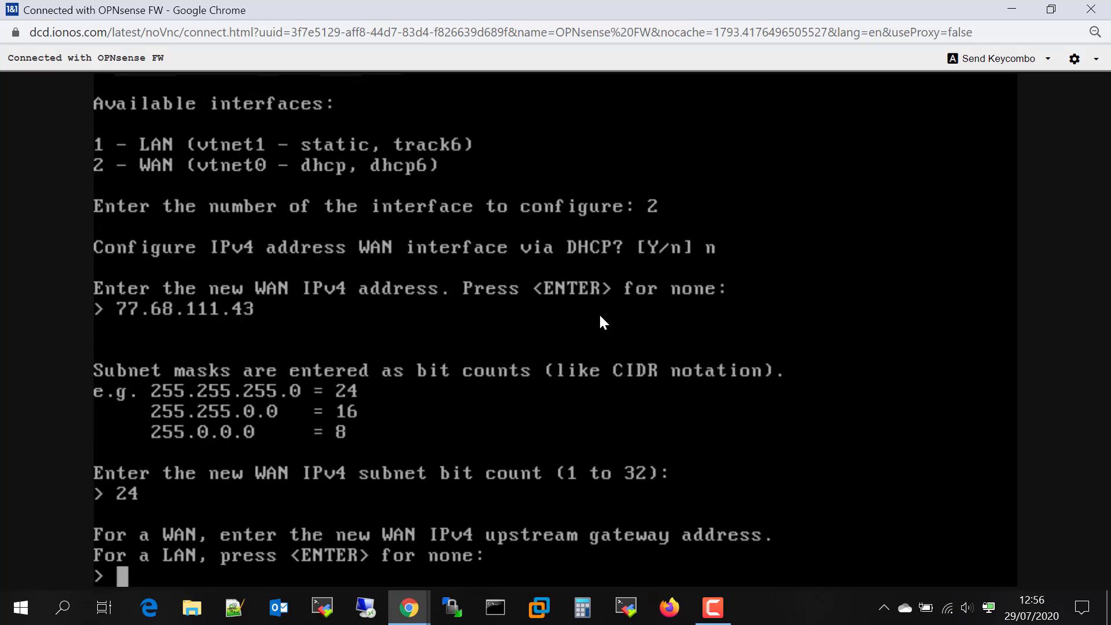
type("77.68.111.1")
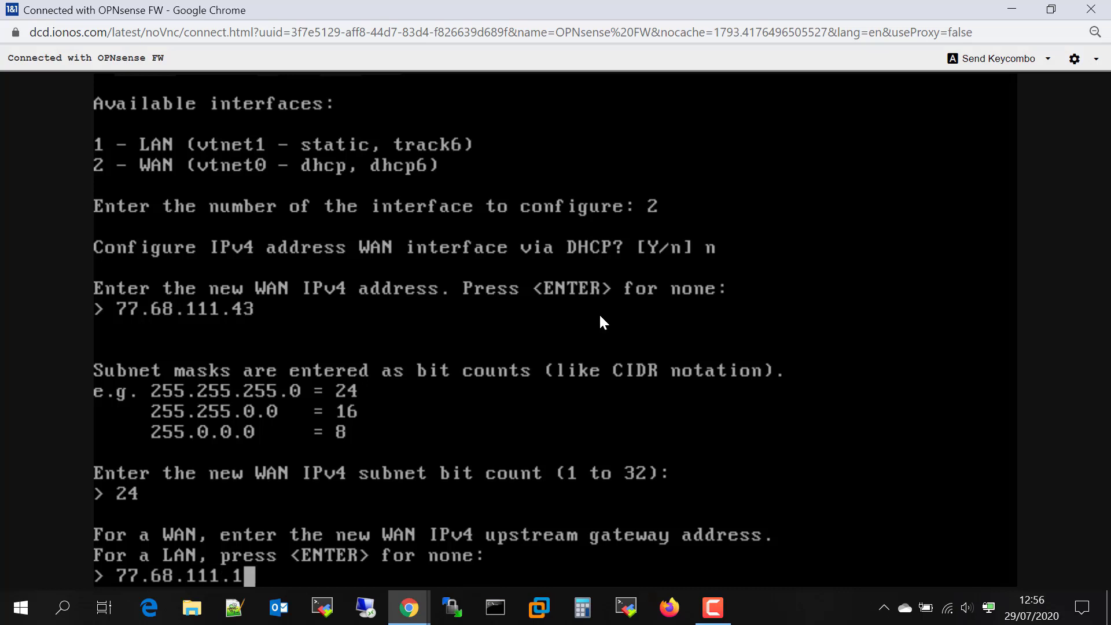
key("Return")
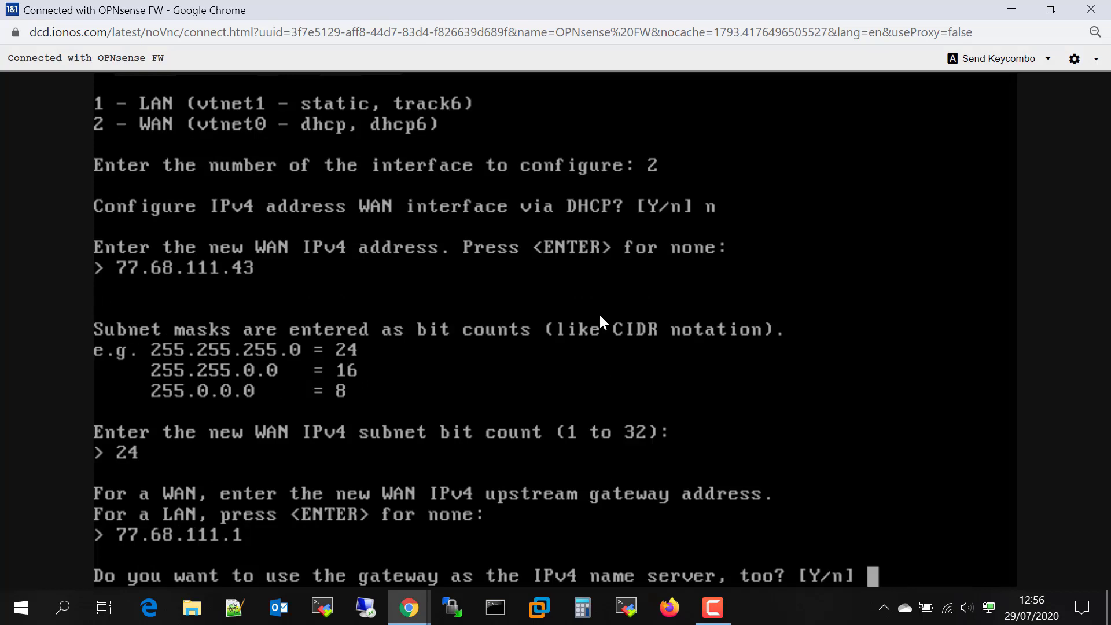
key("Return")
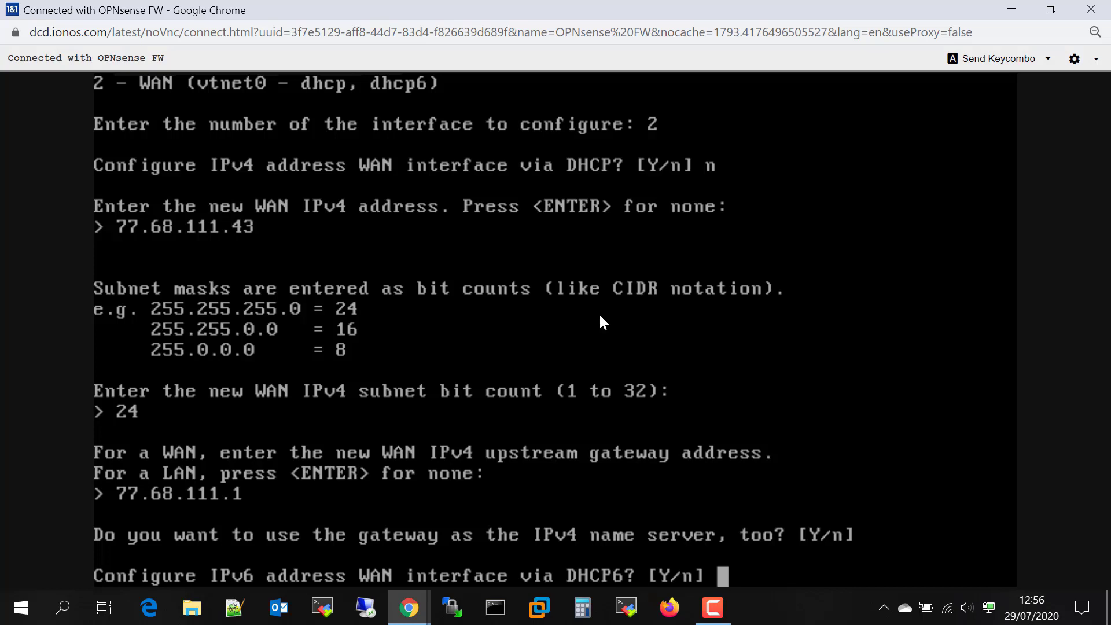
key("Return")
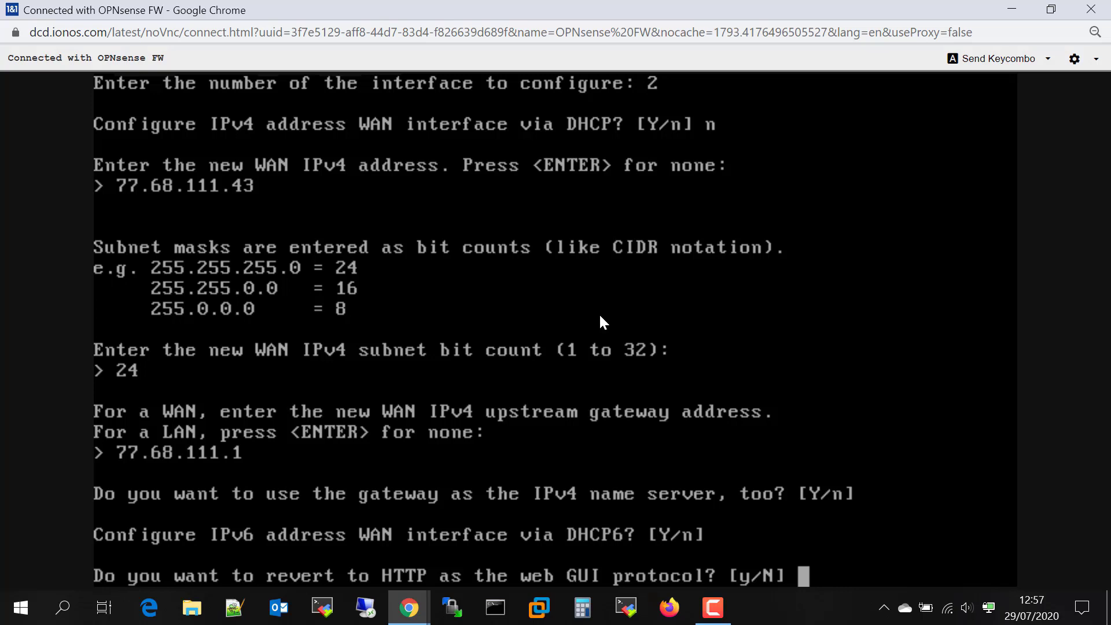
key("Return")
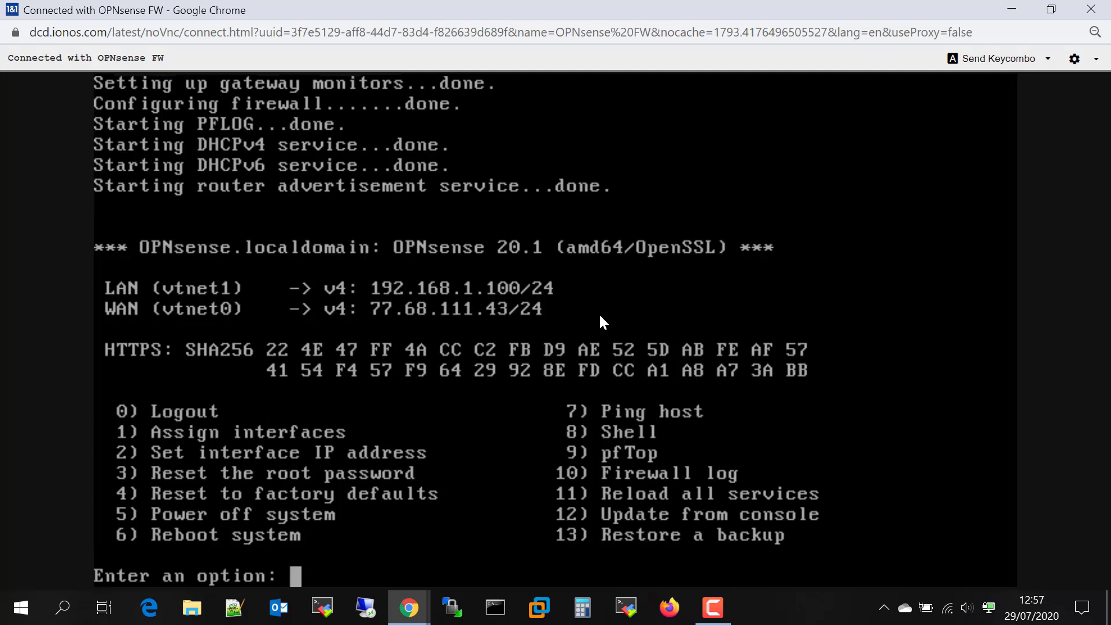
Ping 8.8.8.8 with option 7, get 0% packet loss, and return to the menu
type("7")
key("Return")
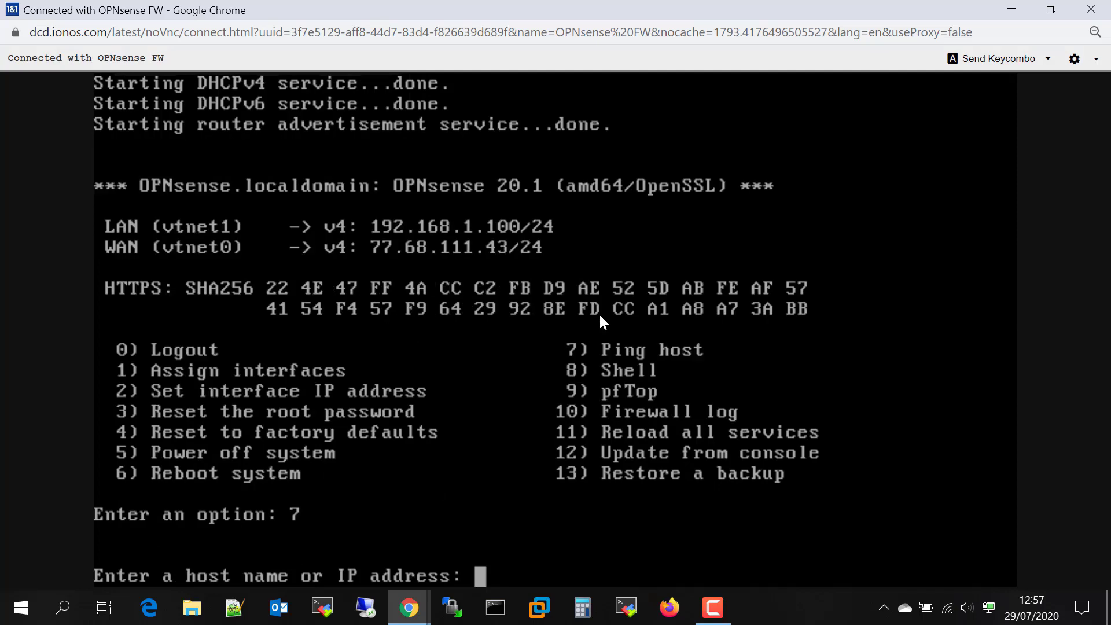
type("8.8.8.8")
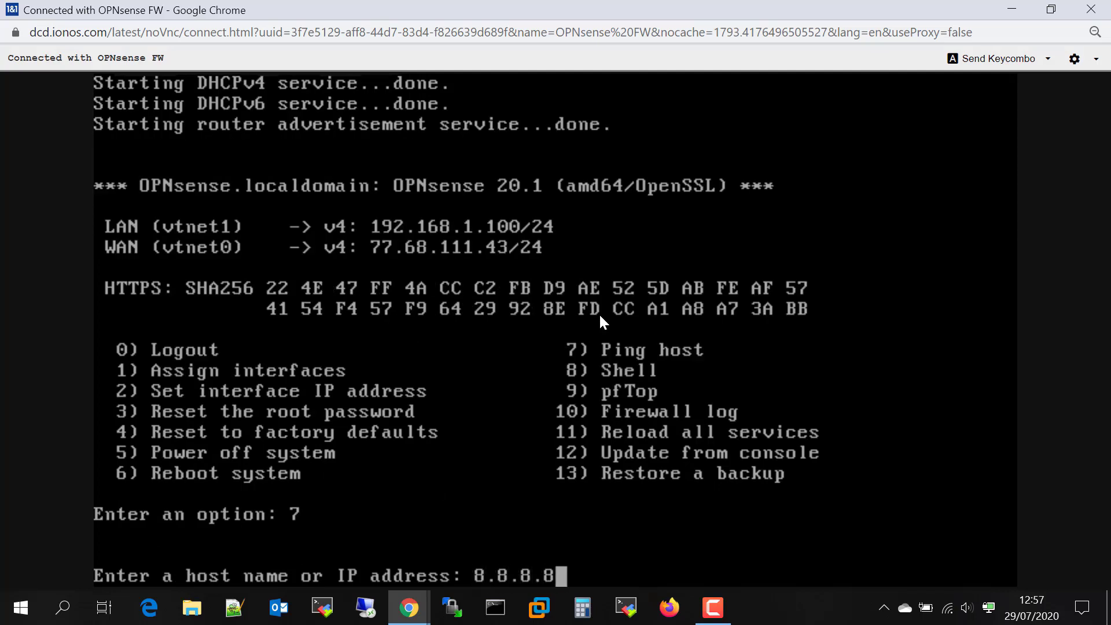
key("Return")
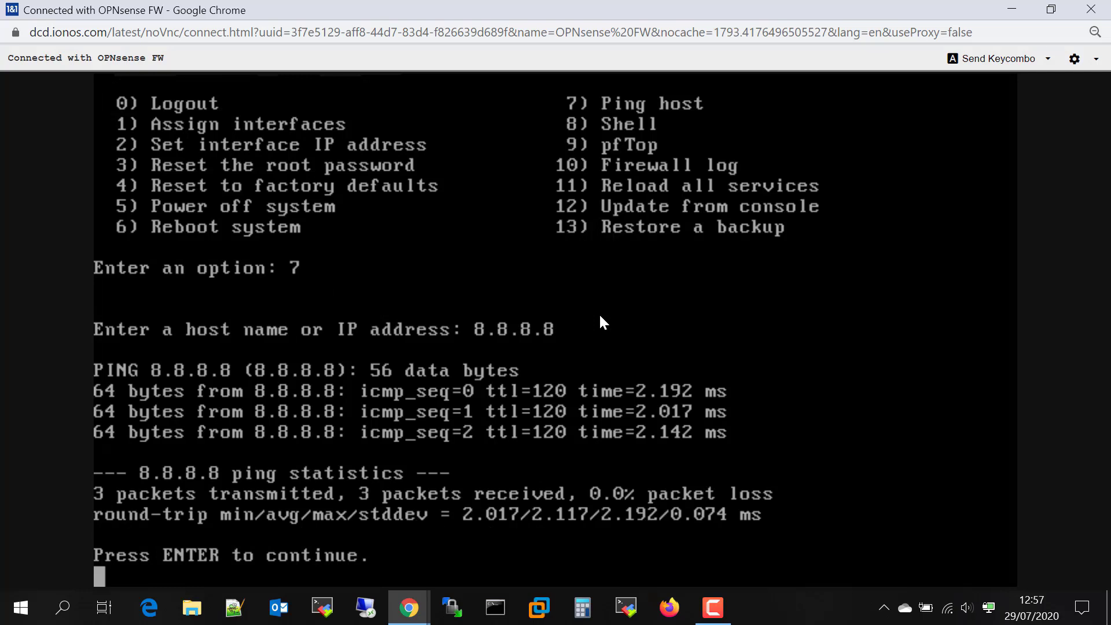
key("Return")
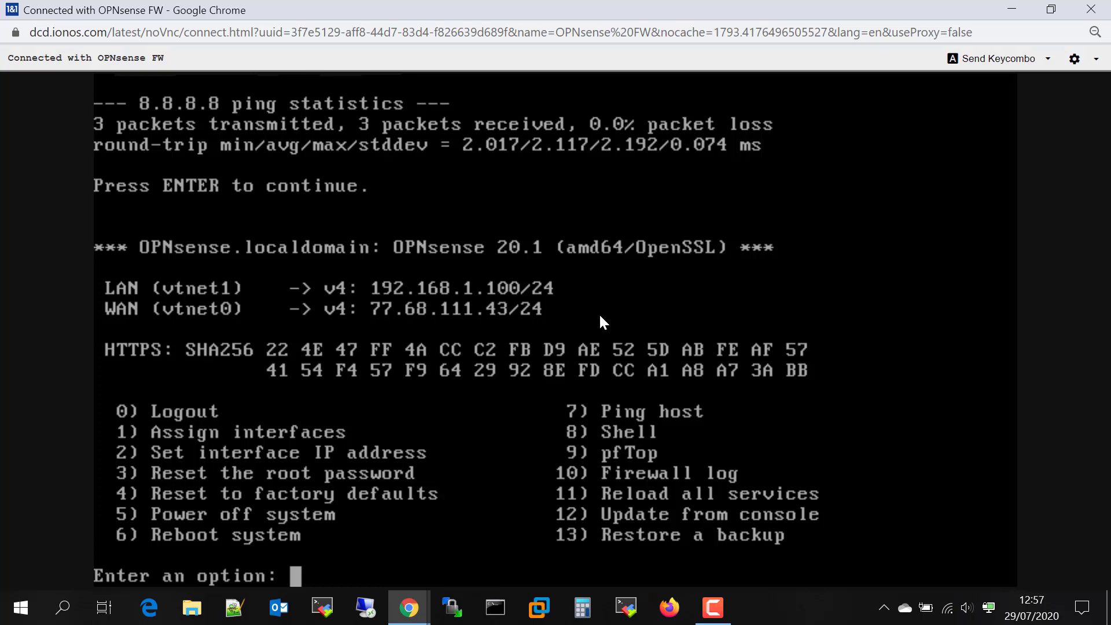
Set the LAN interface (1) to static IPv4 10.10.1.1 instead of DHCP
type("2")
key("Return")
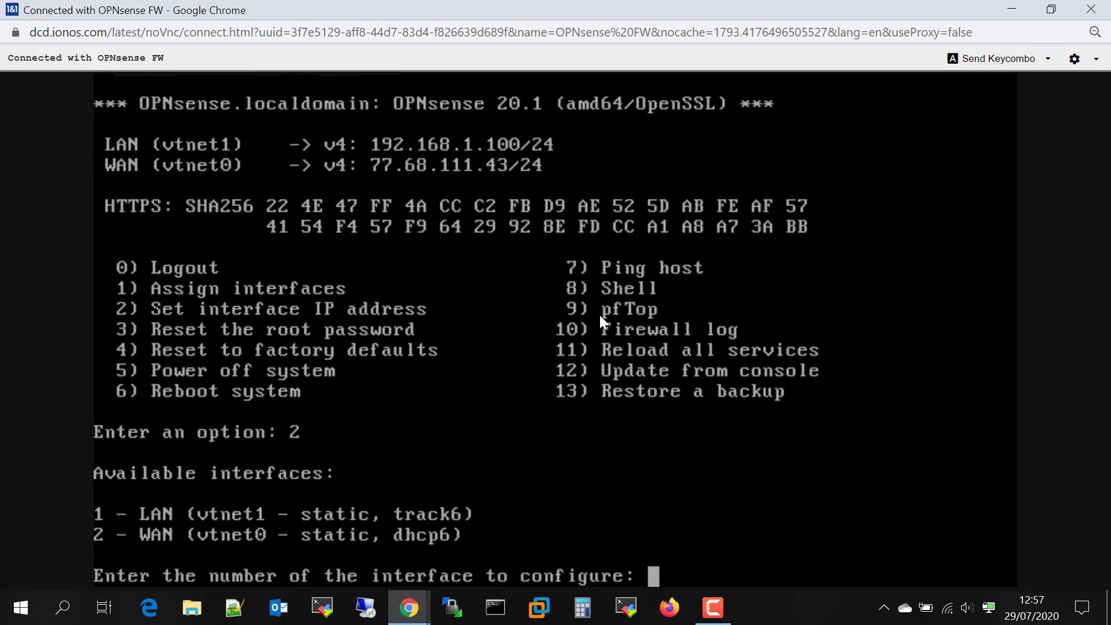
type("1")
key("Return")
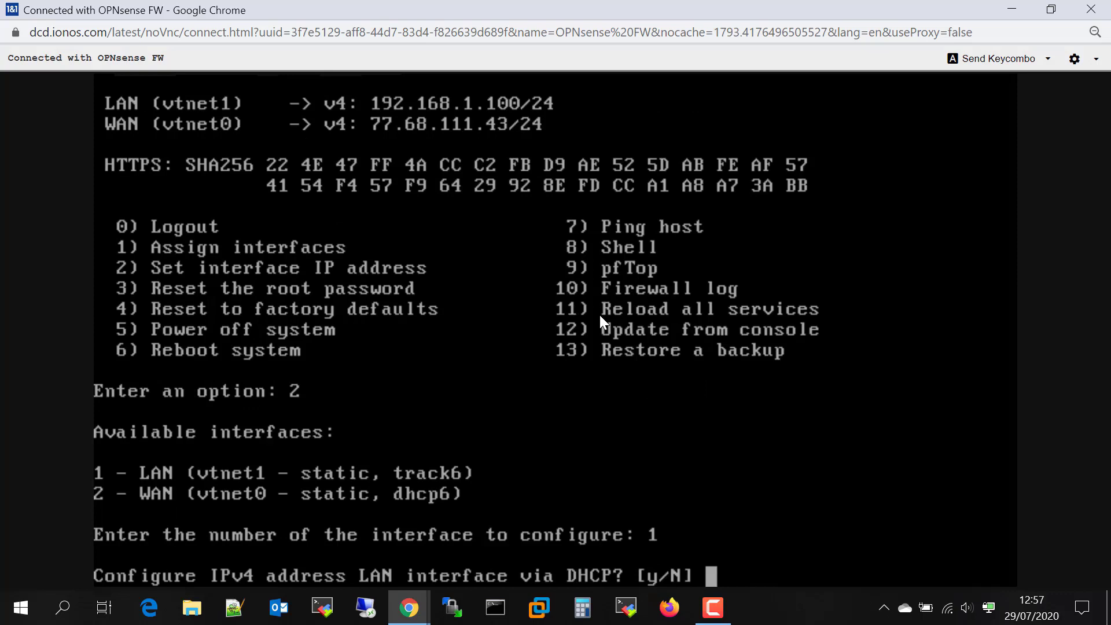
type("n")
key("Return")
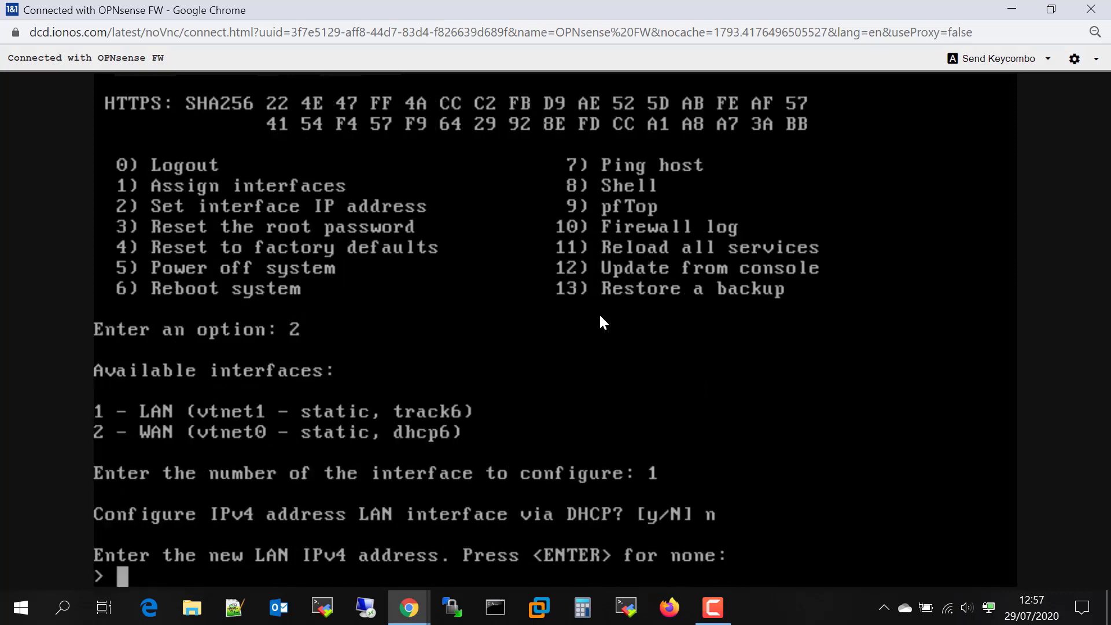
type("10.10.1.1")
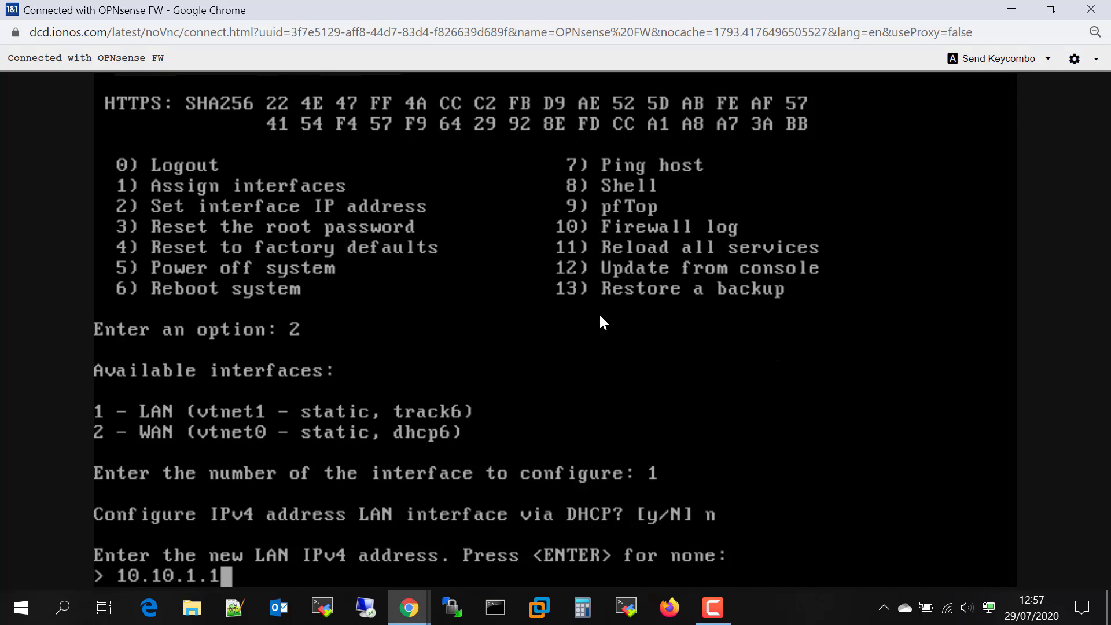
key("Return")
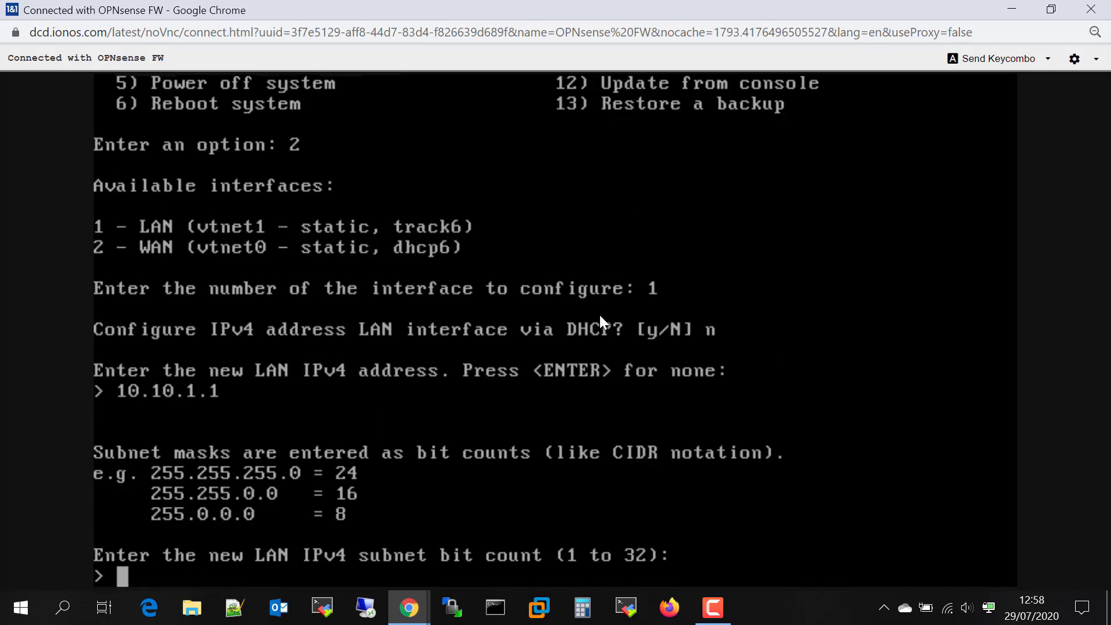
Give LAN a /24 subnet, no gateway, IPv6 tracking via WAN, and no DHCP server
type("24")
key("Return")
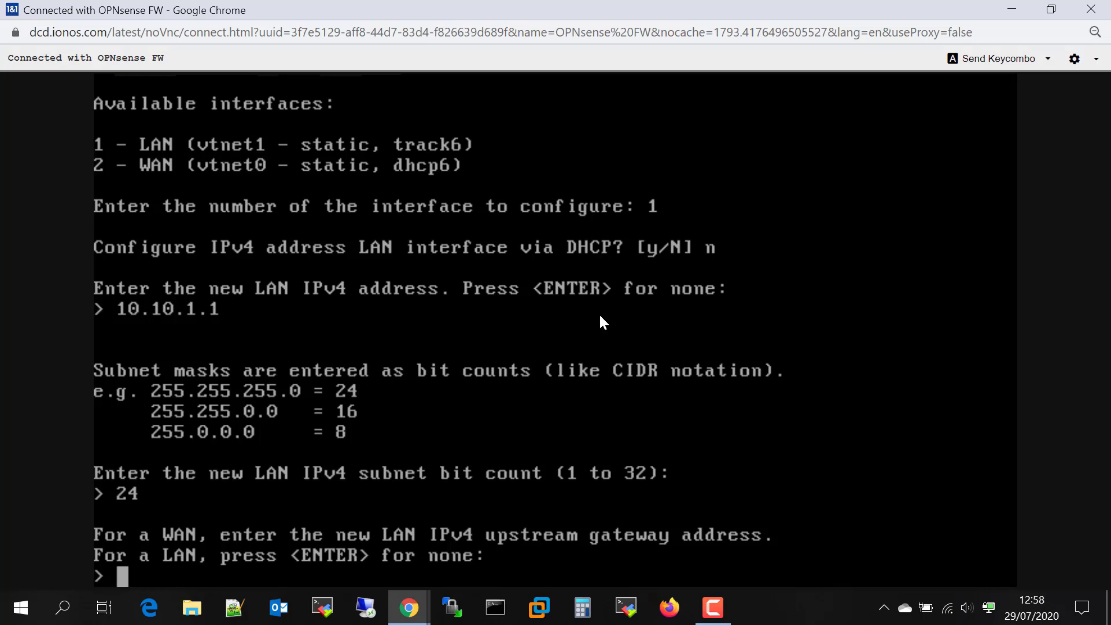
key("Return")
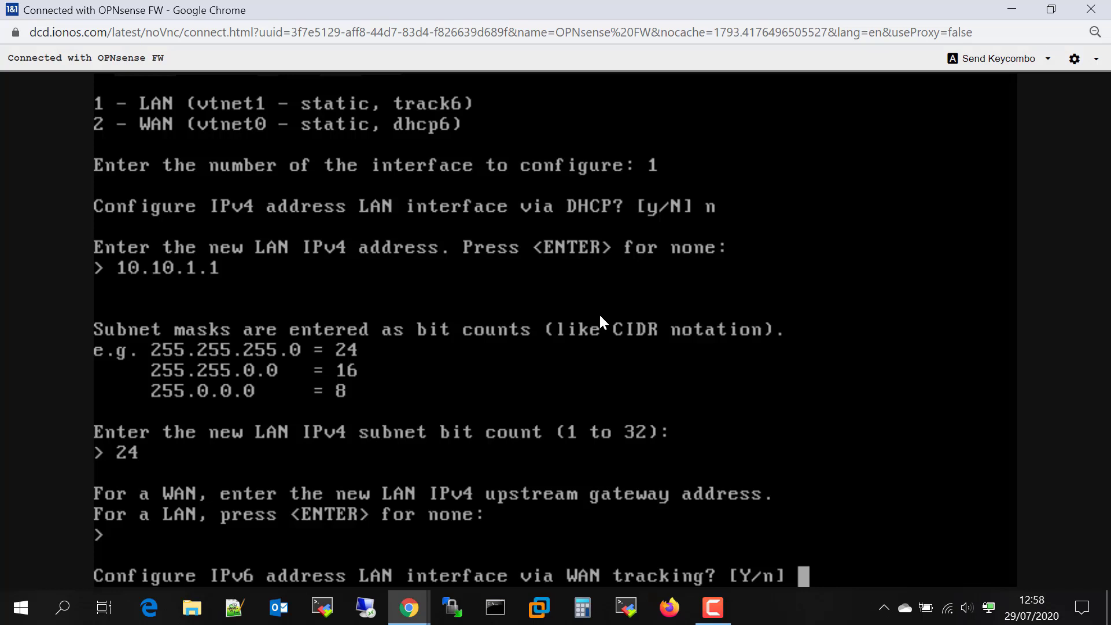
key("Return")
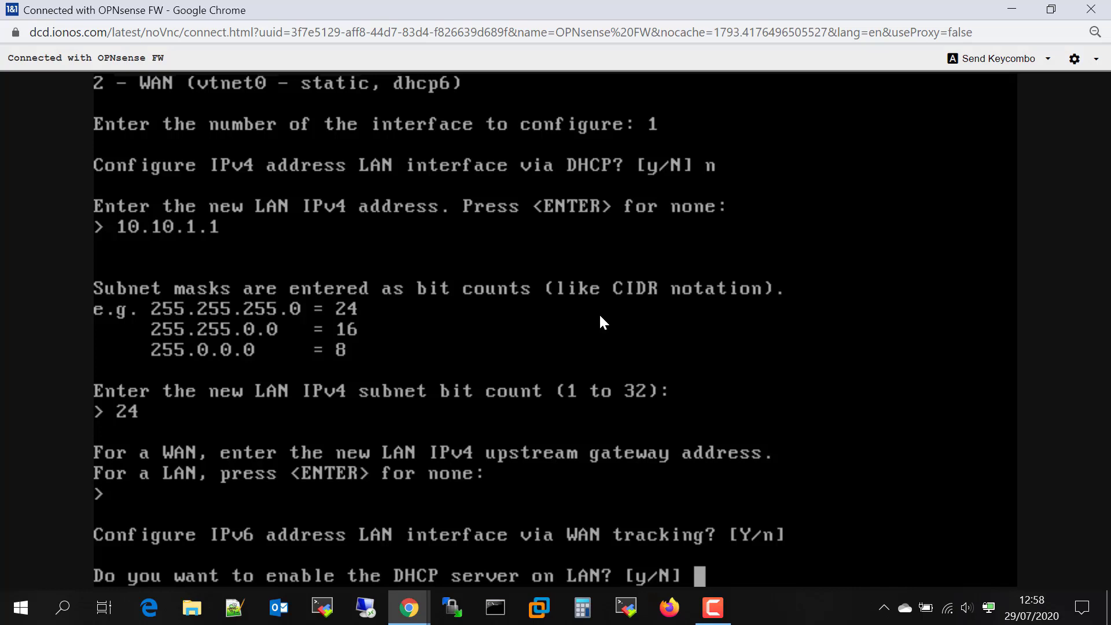
key("Return")
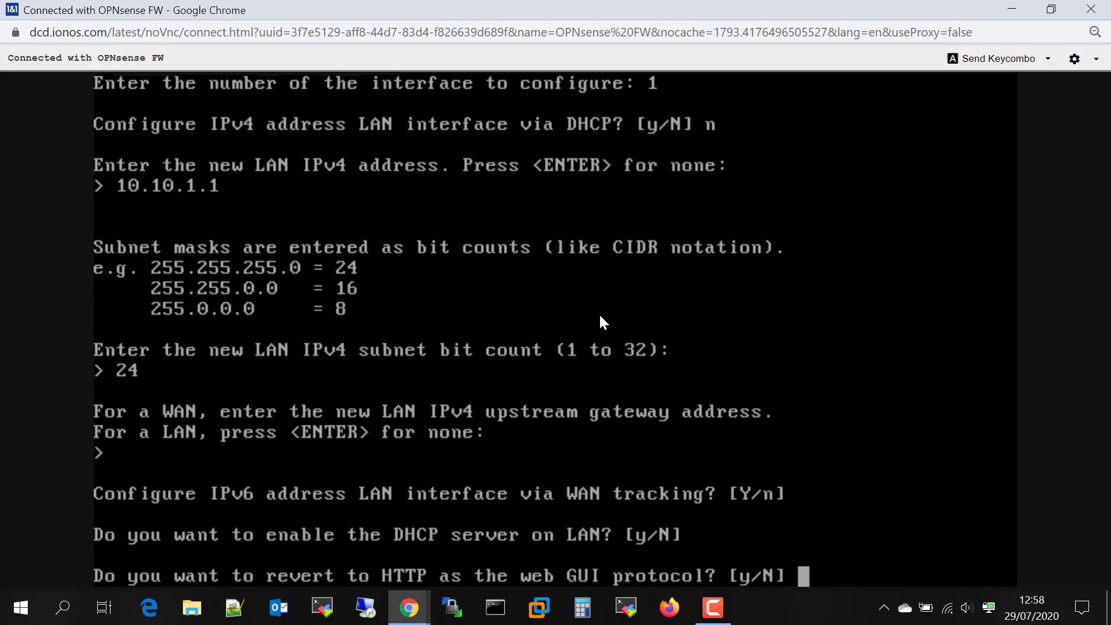
key("Return")
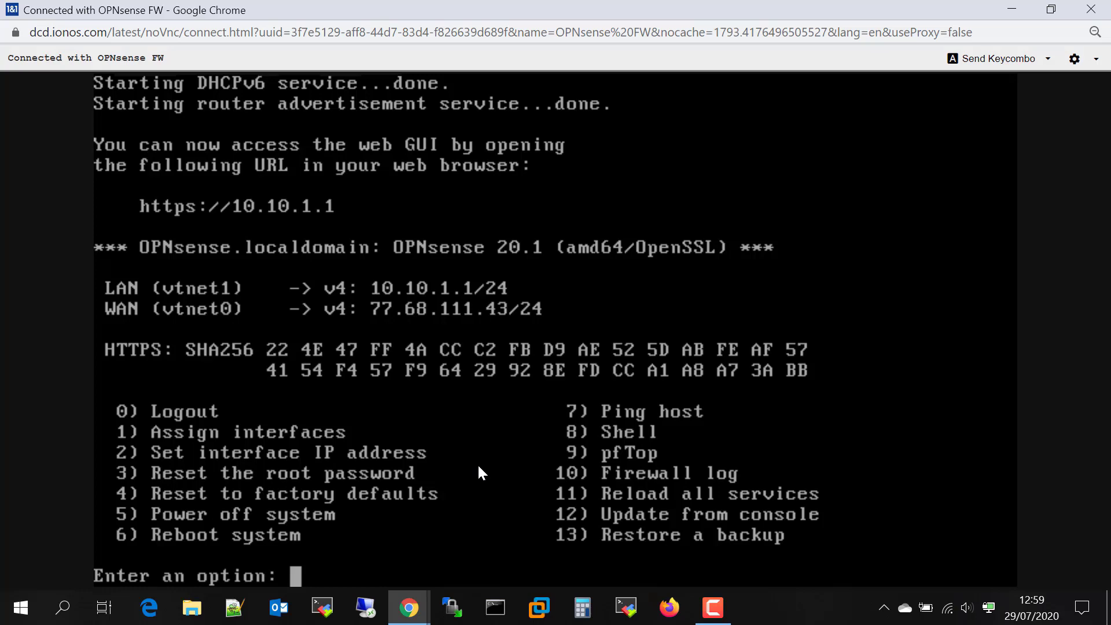
left_click(713, 607)
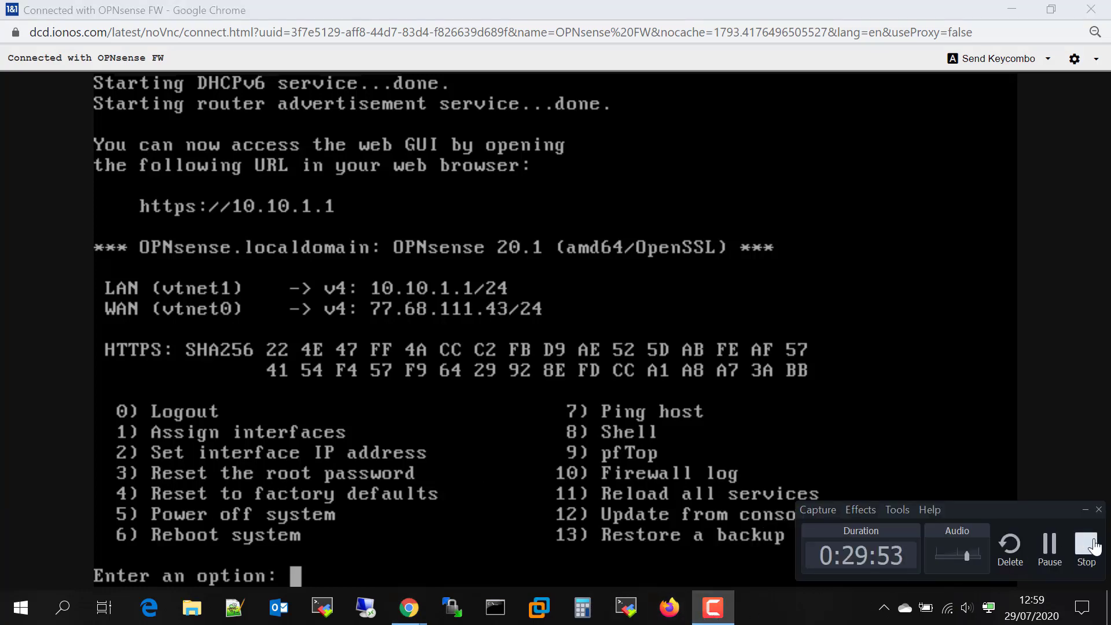